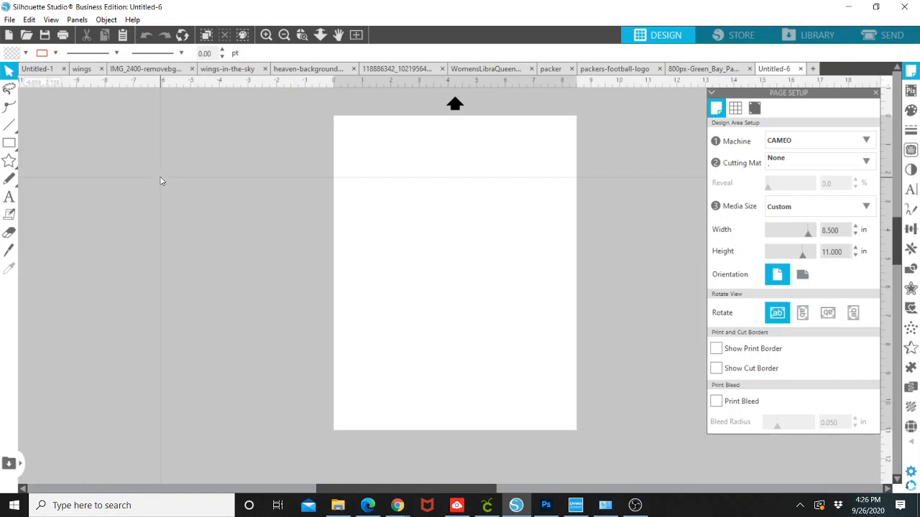
Open the User Designs folder in the library.
left_click(815, 36)
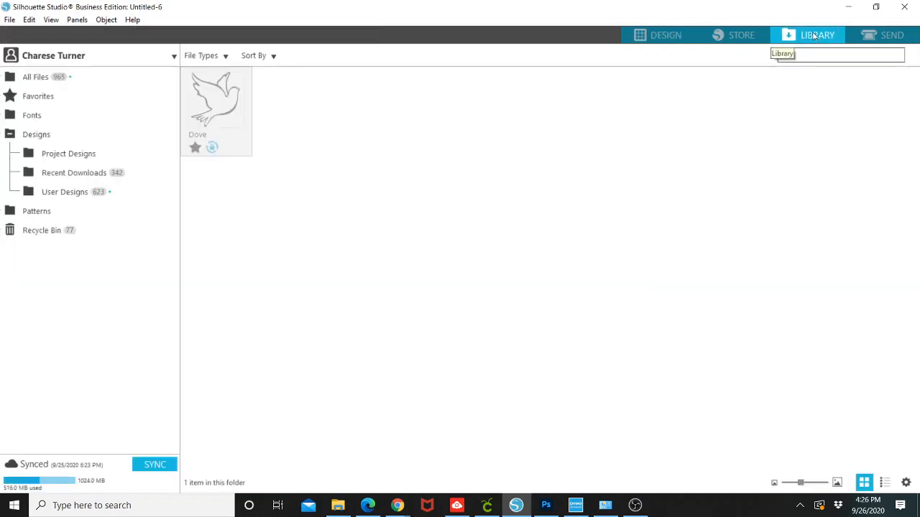
left_click(77, 175)
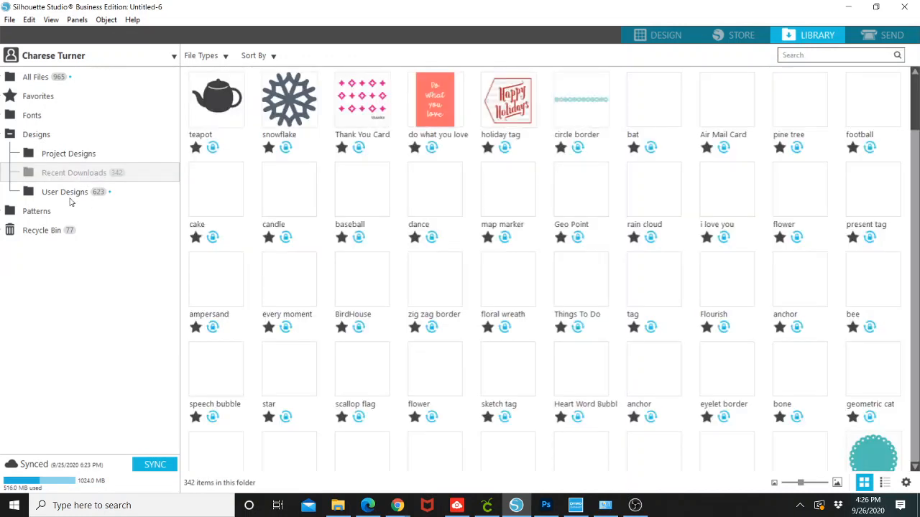
left_click(70, 192)
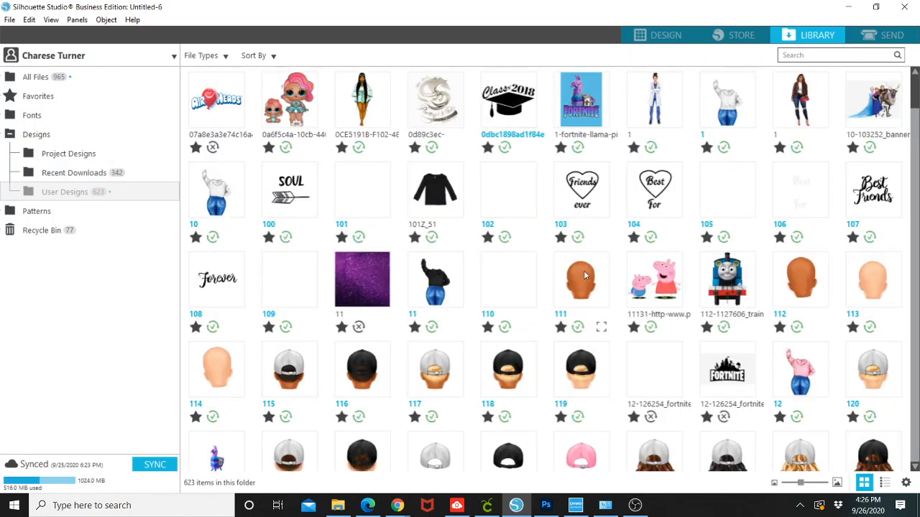
Look through the user designs for a colorful powder-burst image to use as a background.
scroll(586, 276, "down", 1)
scroll(586, 278, "down", 8)
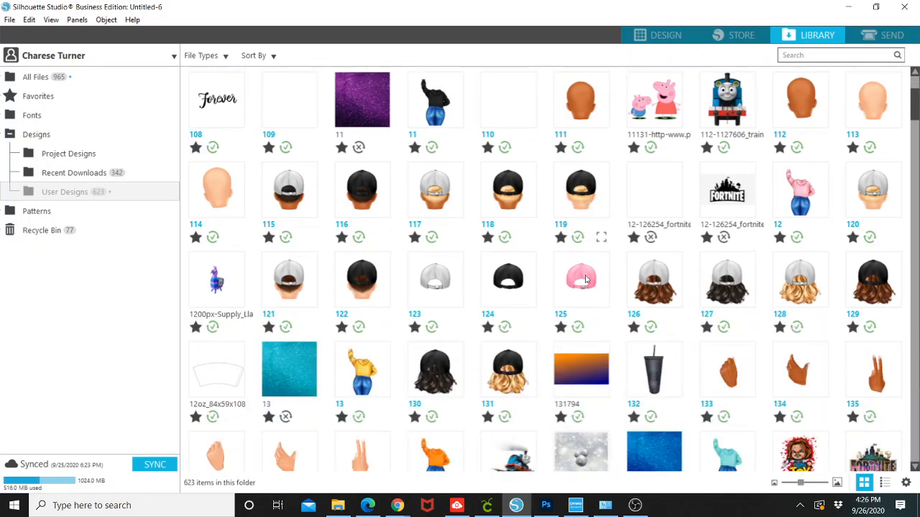
scroll(586, 281, "down", 3)
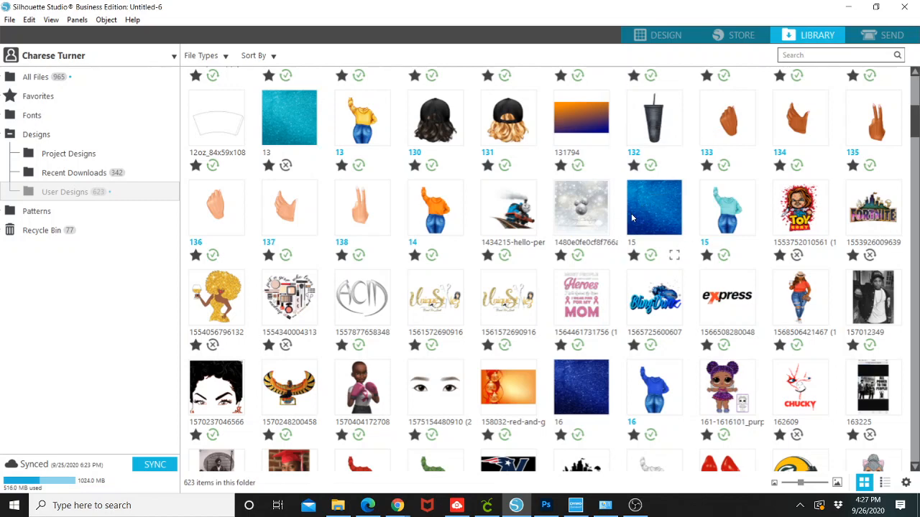
scroll(642, 250, "down", 8)
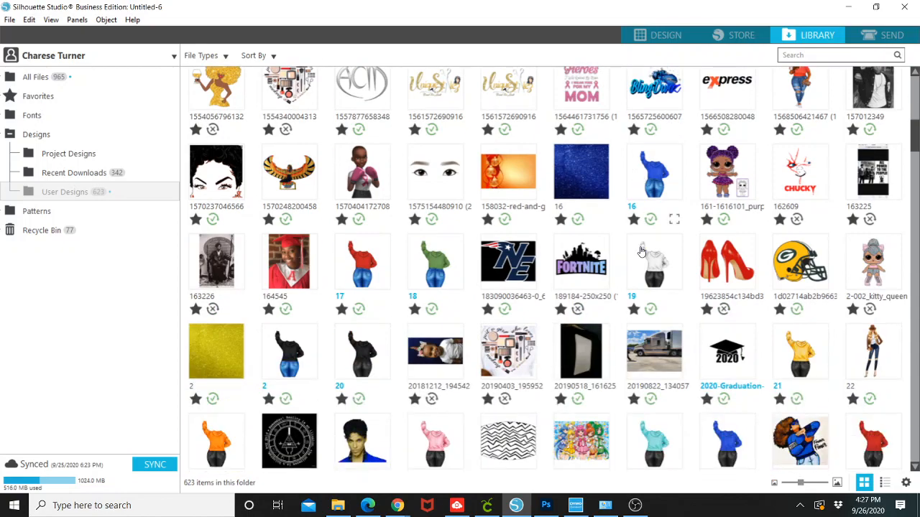
scroll(642, 253, "down", 1)
scroll(641, 253, "down", 1)
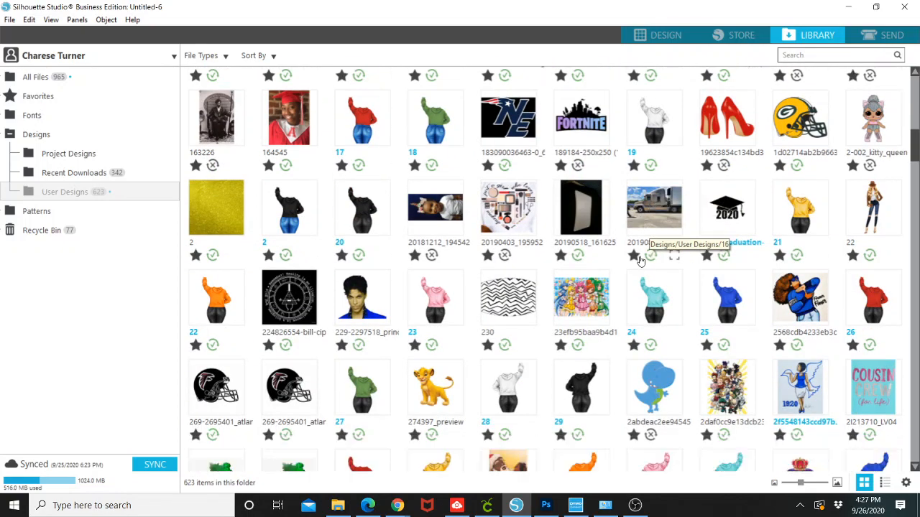
scroll(642, 255, "down", 3)
scroll(641, 260, "down", 4)
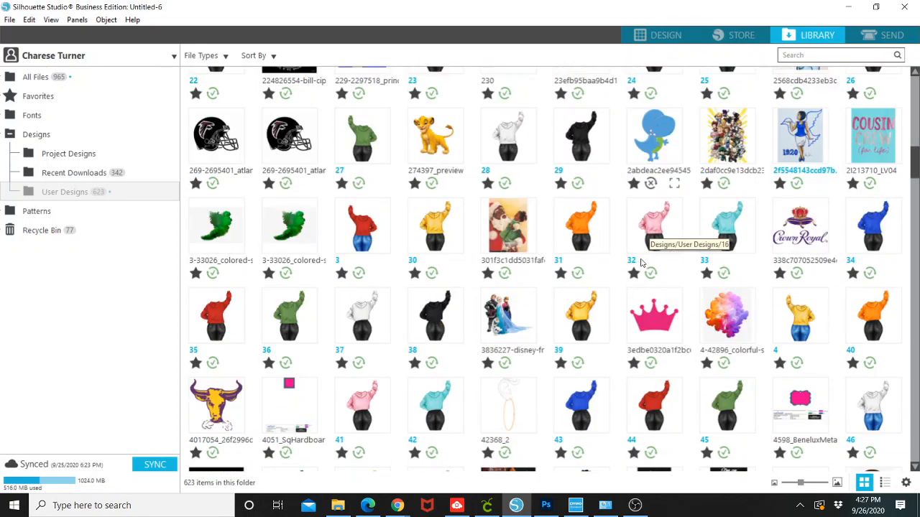
scroll(642, 260, "down", 2)
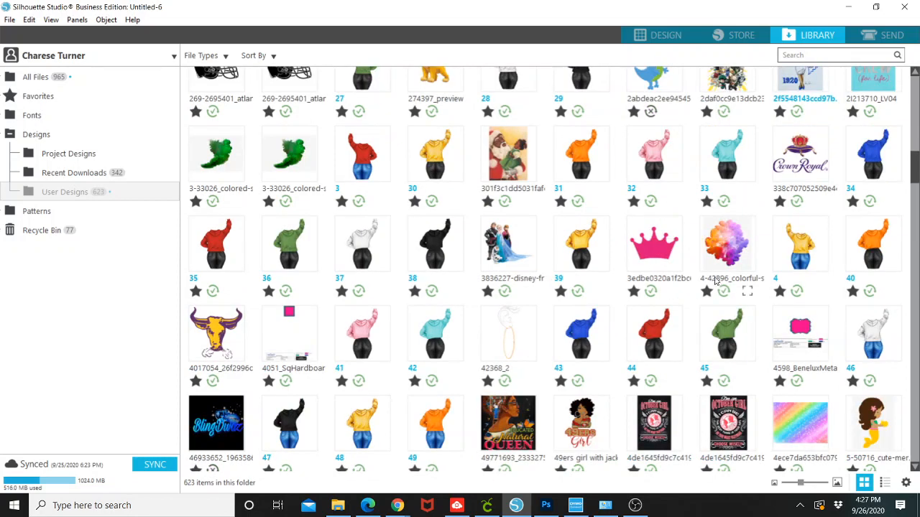
left_click(730, 248)
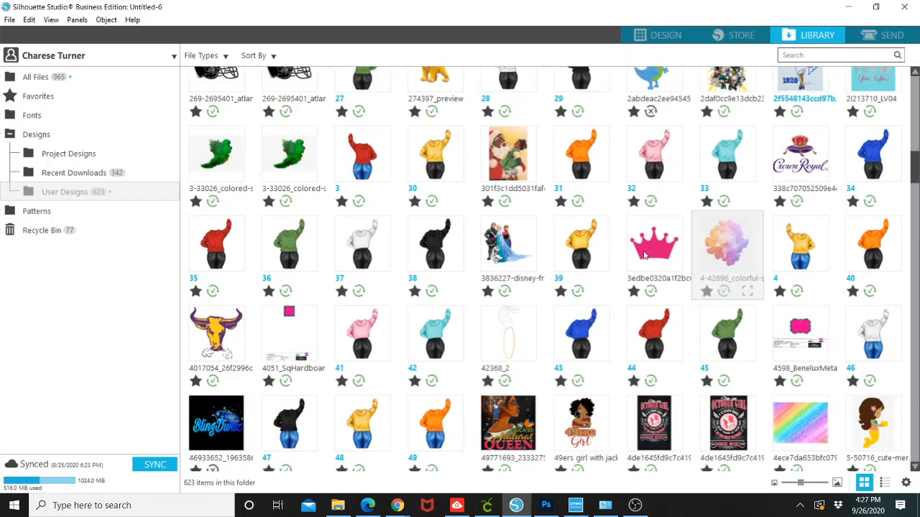
scroll(568, 275, "down", 2)
scroll(568, 277, "down", 2)
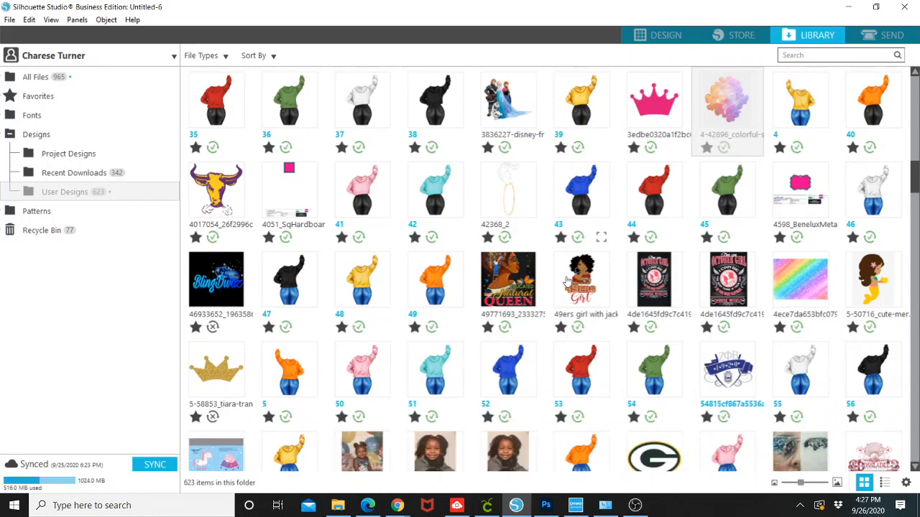
scroll(567, 280, "down", 6)
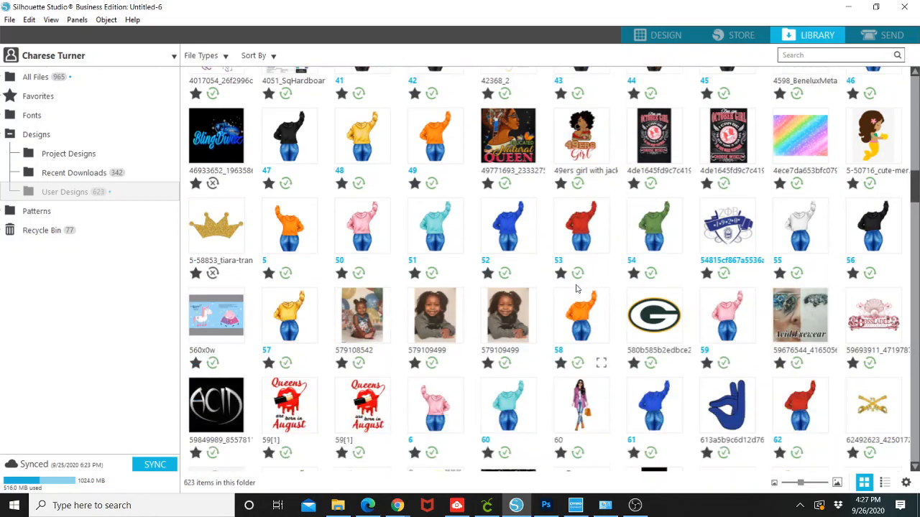
scroll(583, 287, "down", 6)
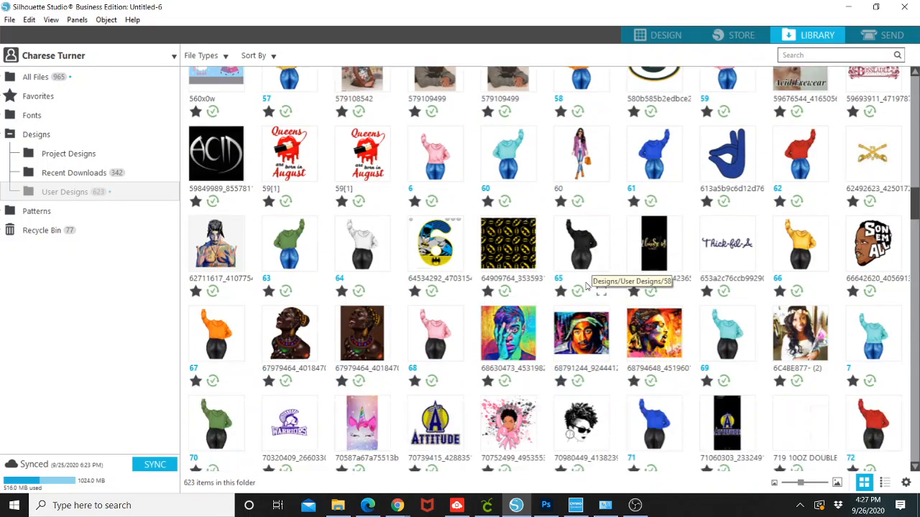
scroll(586, 288, "down", 7)
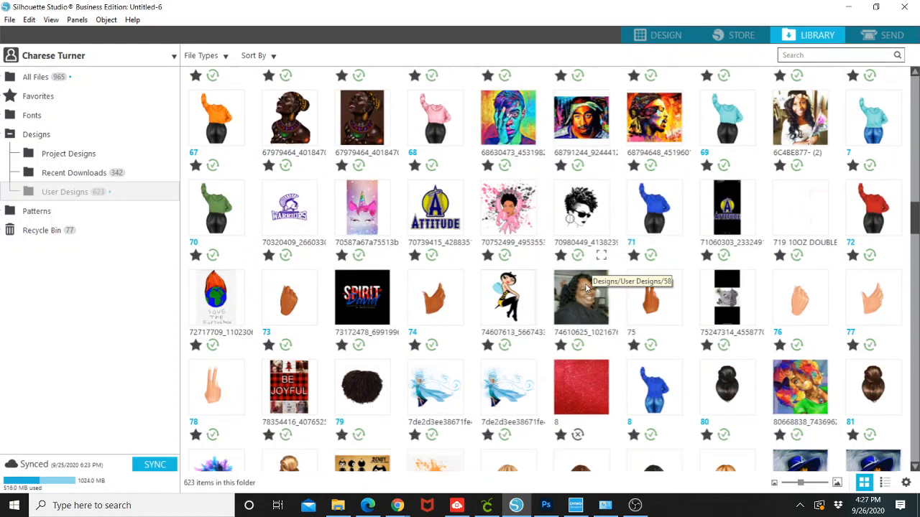
scroll(585, 287, "down", 2)
scroll(586, 289, "down", 1)
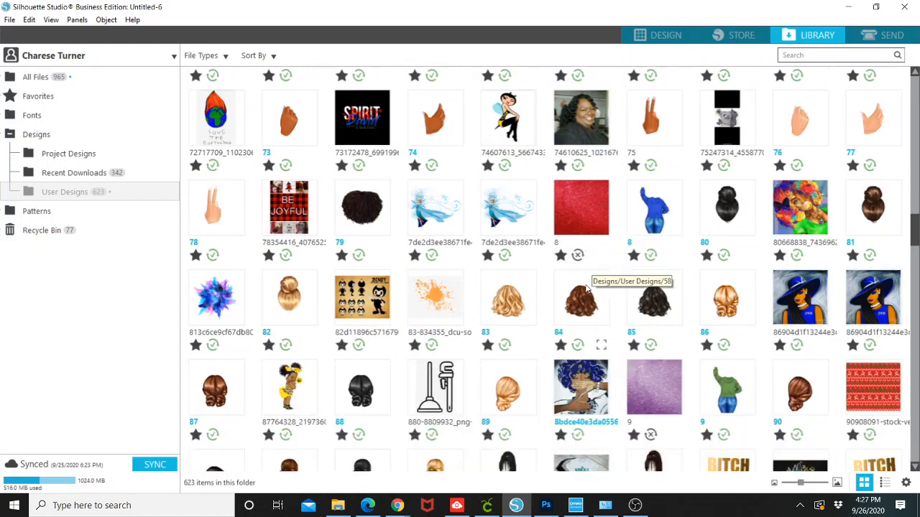
Merge the blue and purple powder-burst image into the design, enlarge it to about 9.13 in square and center it on the page.
right_click(207, 307)
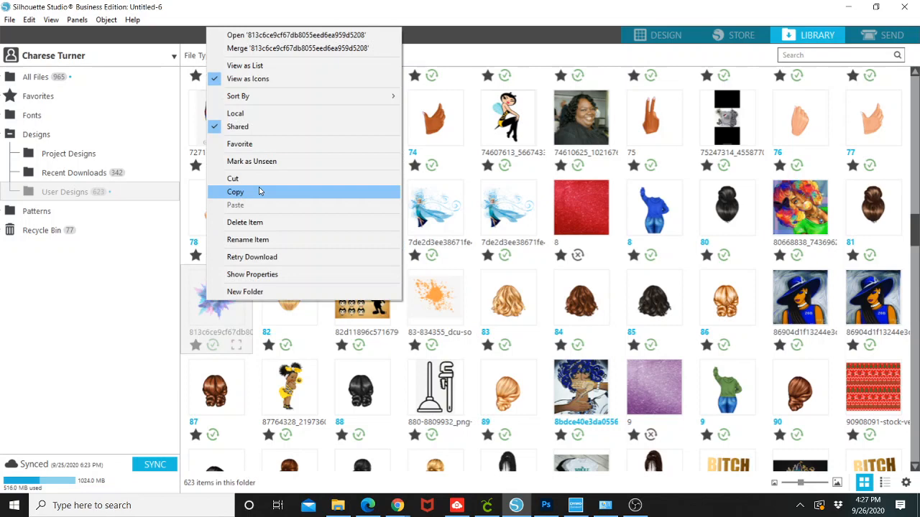
left_click(283, 50)
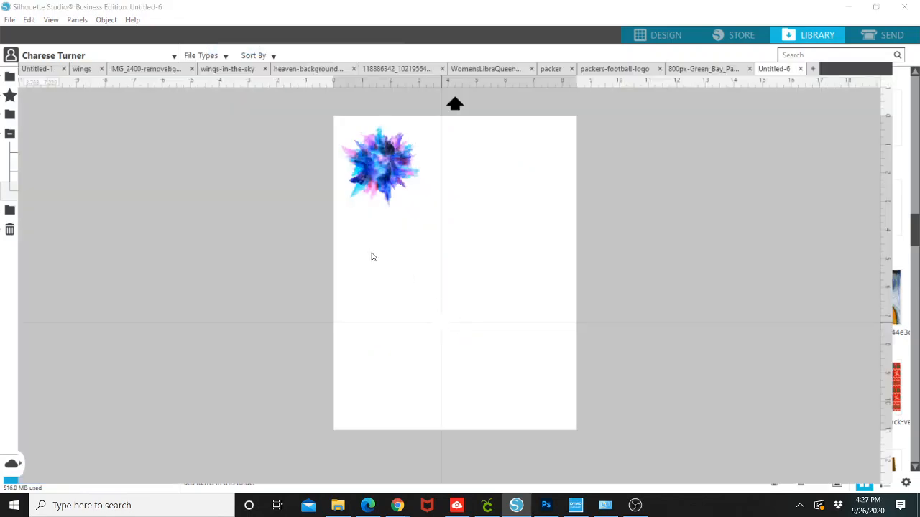
left_click_drag(380, 175, 425, 205)
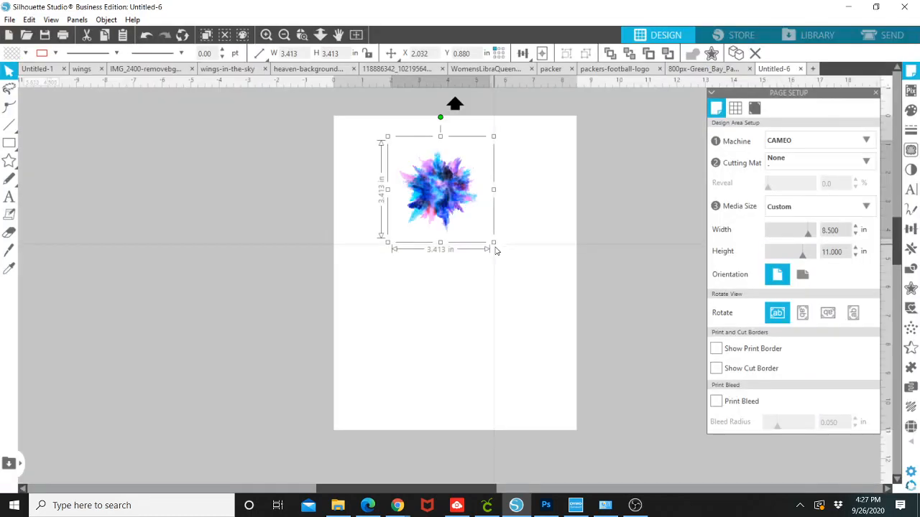
left_click_drag(495, 245, 626, 437)
left_click_drag(528, 261, 467, 257)
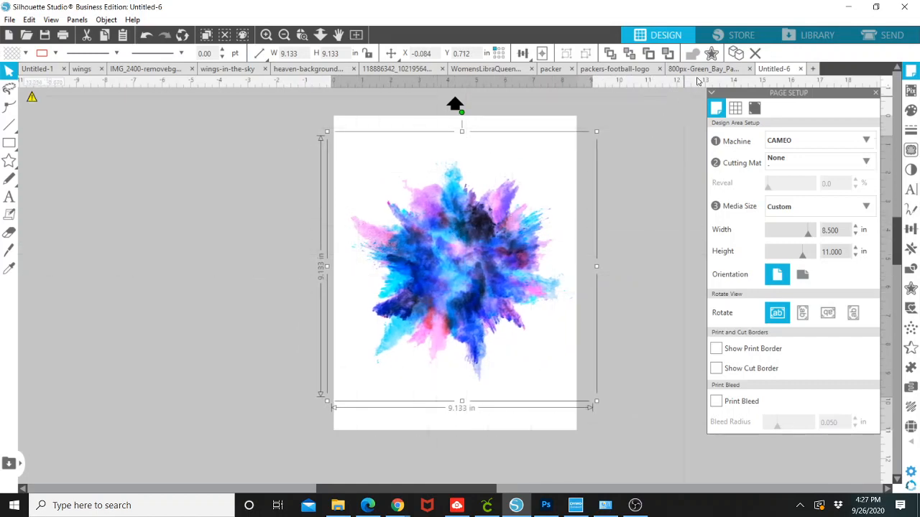
Find the Disney Frozen characters image in the library's user designs and merge it into the current design.
left_click(817, 36)
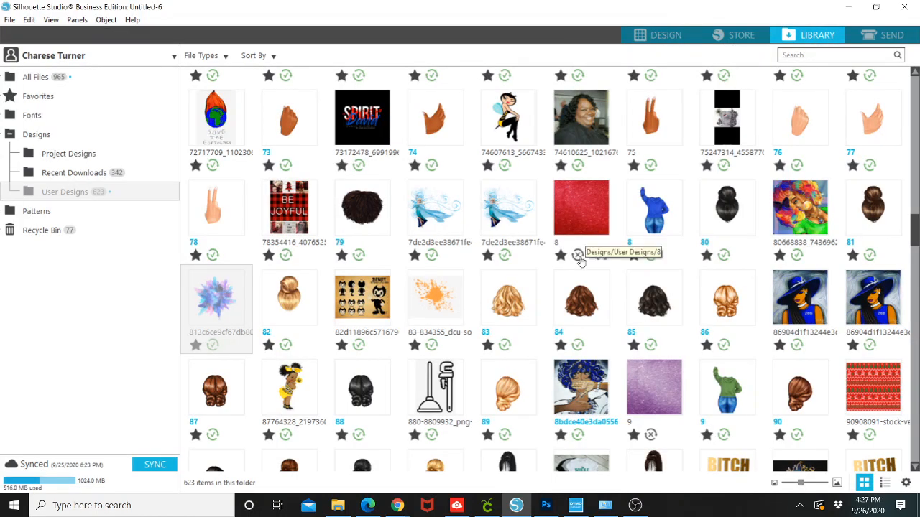
scroll(615, 292, "up", 2)
scroll(619, 291, "up", 3)
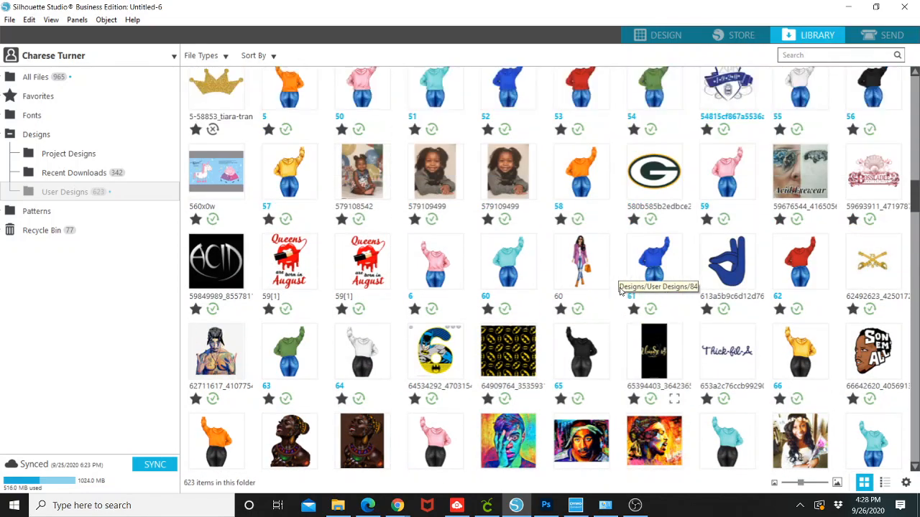
scroll(621, 288, "up", 1)
scroll(644, 299, "up", 1)
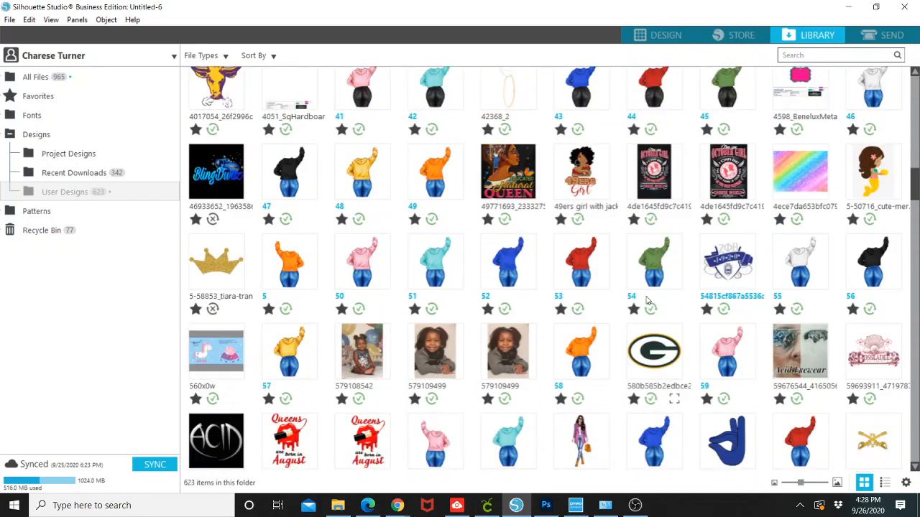
scroll(650, 303, "up", 2)
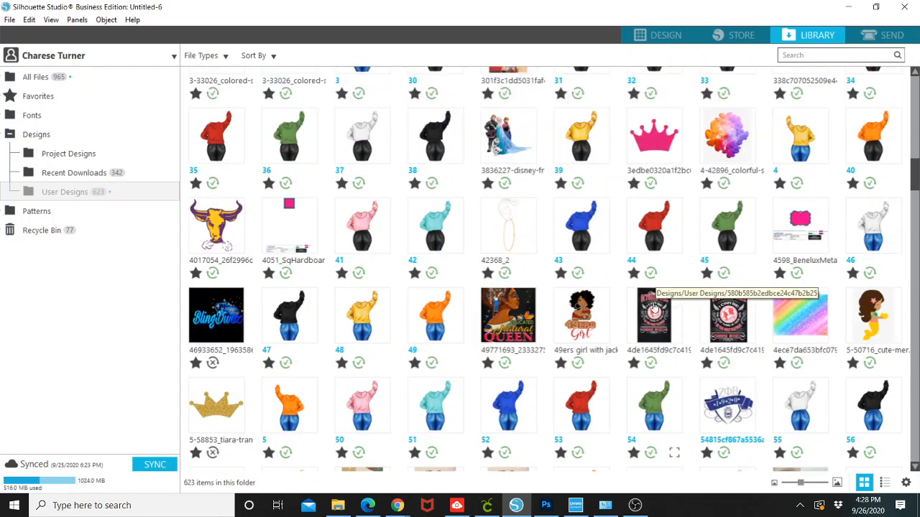
scroll(654, 307, "up", 1)
scroll(653, 307, "up", 1)
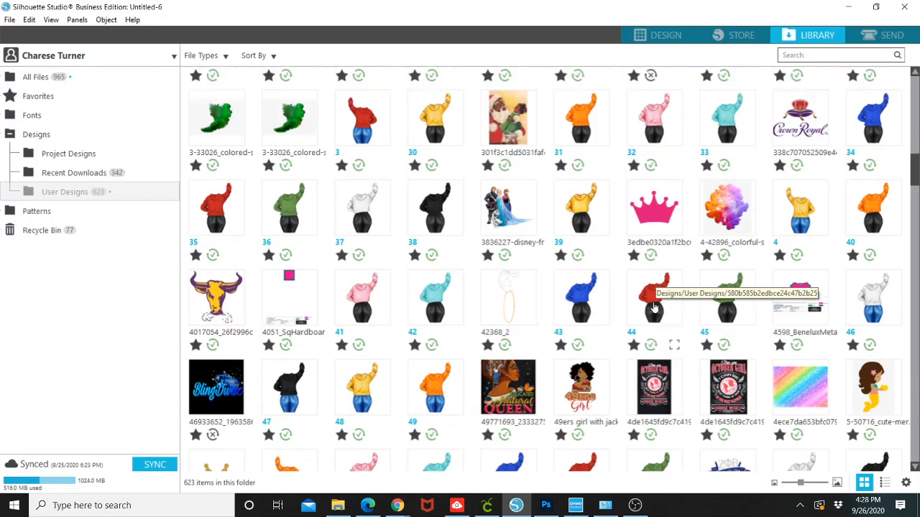
scroll(653, 307, "up", 2)
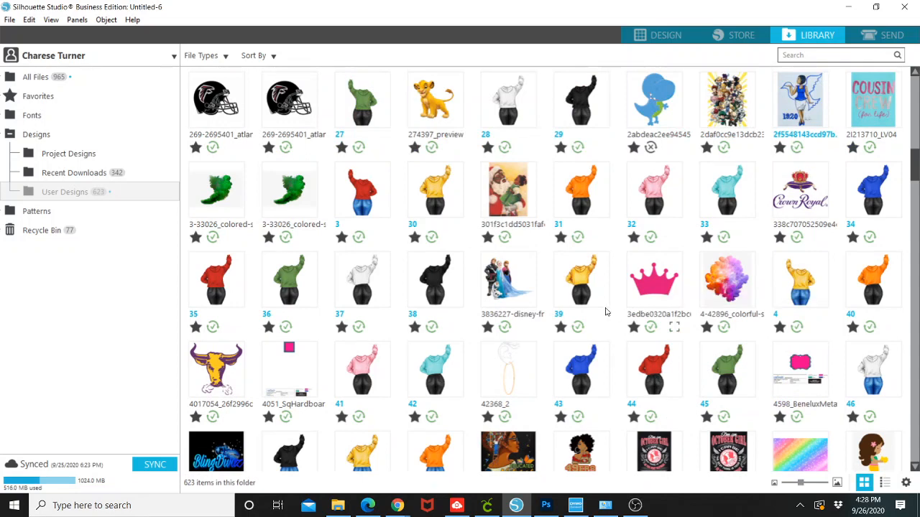
left_click(529, 279)
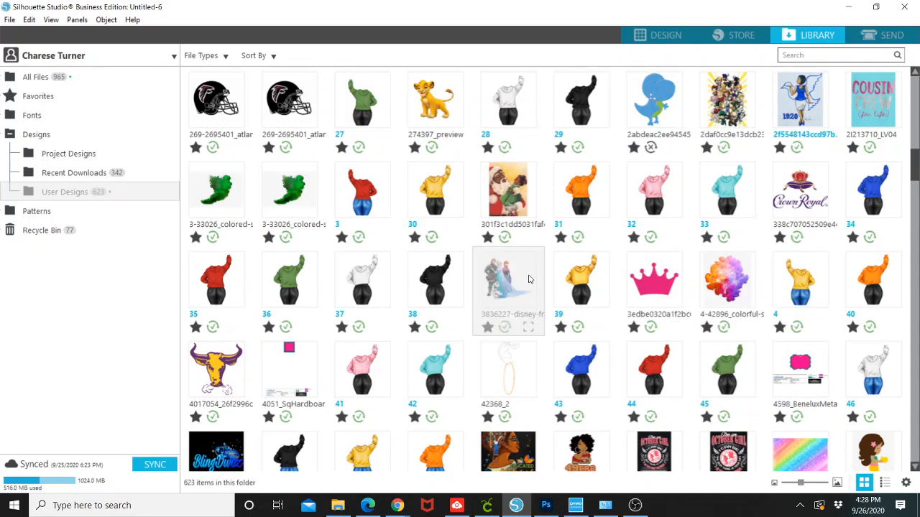
right_click(527, 274)
left_click(674, 25)
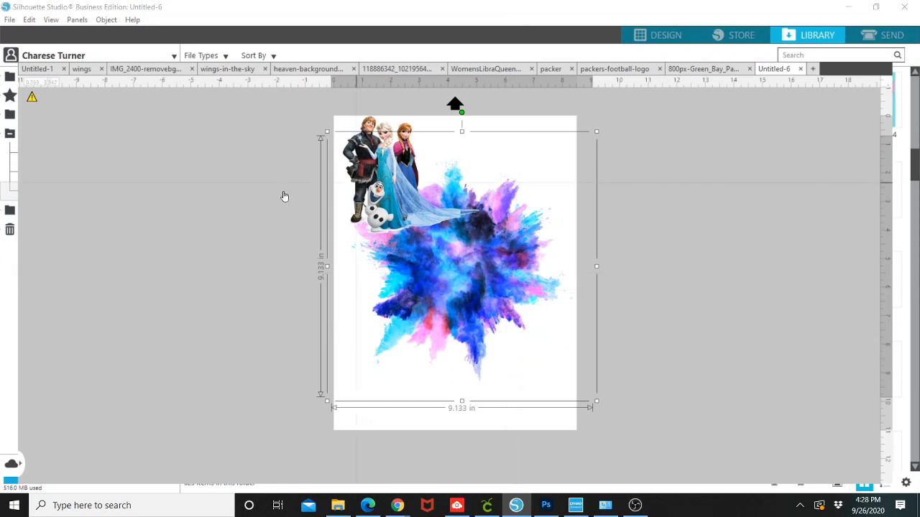
Enlarge the Frozen characters image to about 7.9 by 6.1 in and place it over the middle of the powder burst.
left_click(261, 196)
left_click(387, 219)
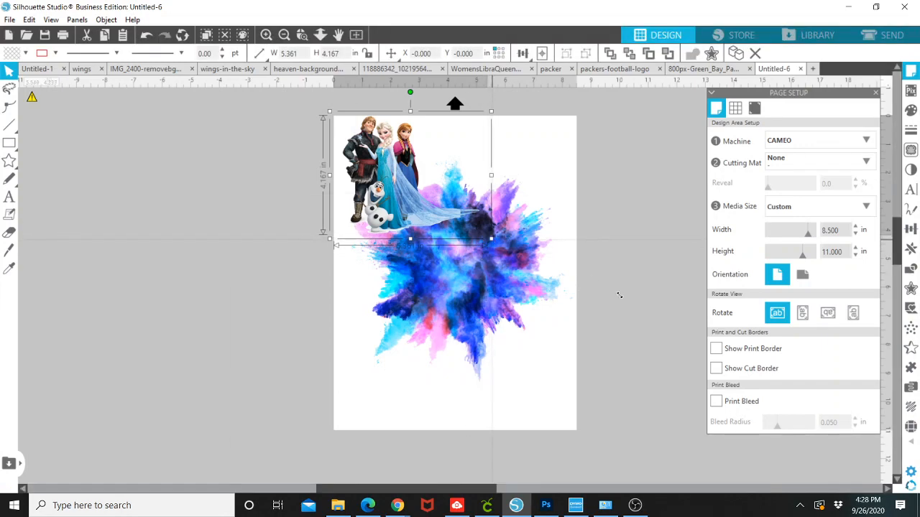
mouse_move(620, 294)
left_mouse_down()
mouse_move(683, 367)
mouse_move(573, 276)
left_mouse_up()
mouse_move(403, 258)
left_mouse_down()
mouse_move(472, 331)
mouse_move(453, 332)
left_mouse_up()
left_click(499, 408)
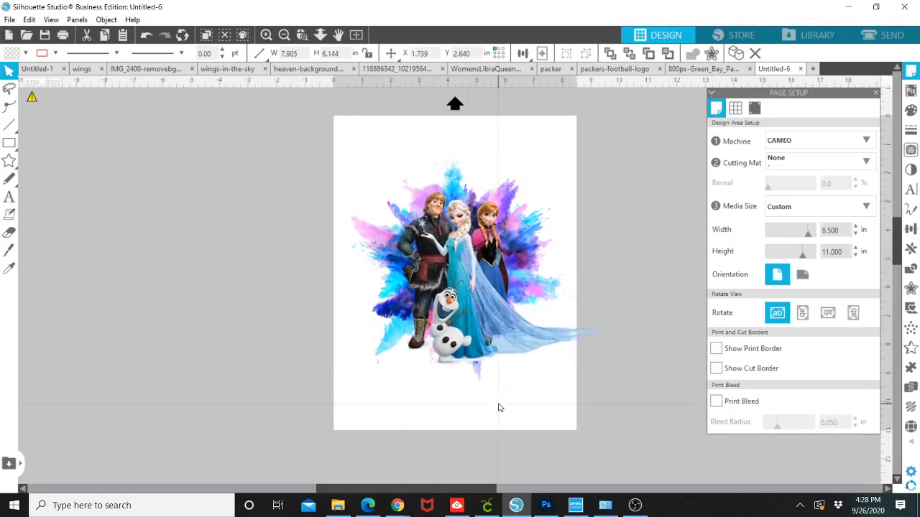
left_click_drag(461, 280, 459, 283)
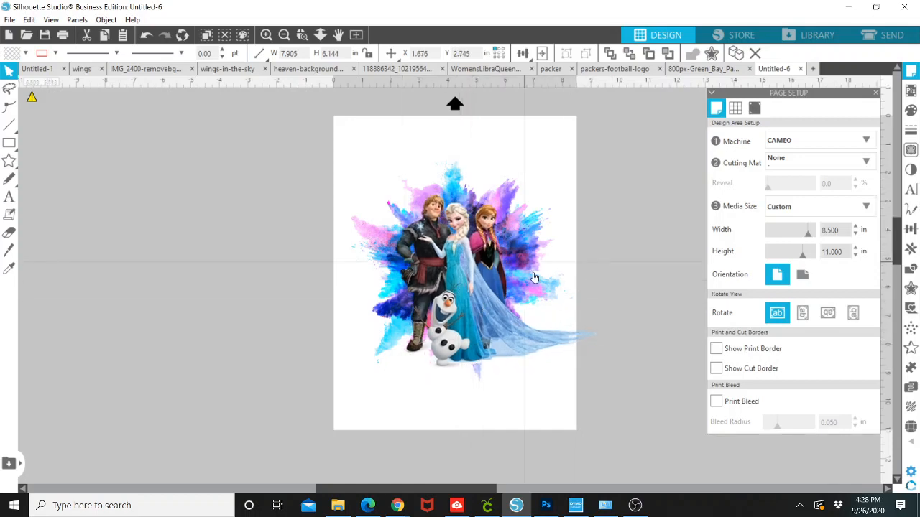
Enlarge the powder-burst background to about 10.33 in square and recenter it behind the characters.
left_click(394, 334)
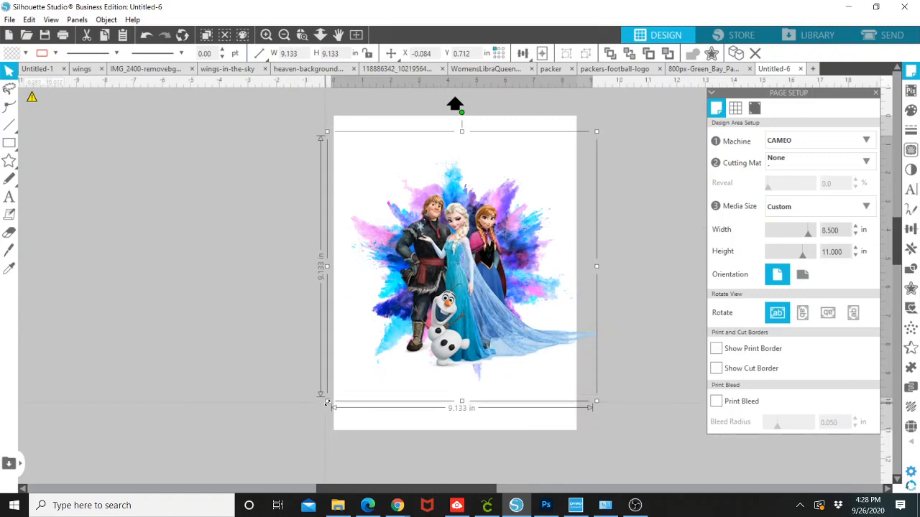
left_click_drag(327, 403, 293, 436)
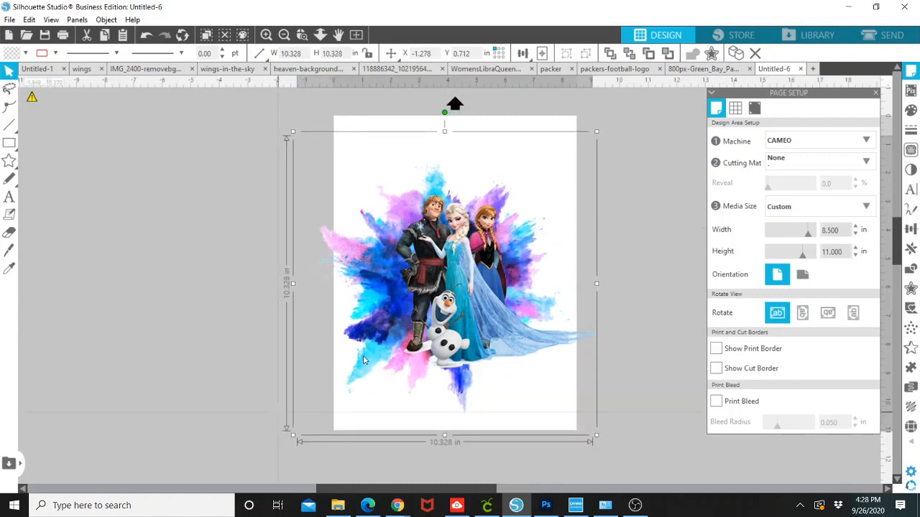
left_click_drag(363, 361, 378, 351)
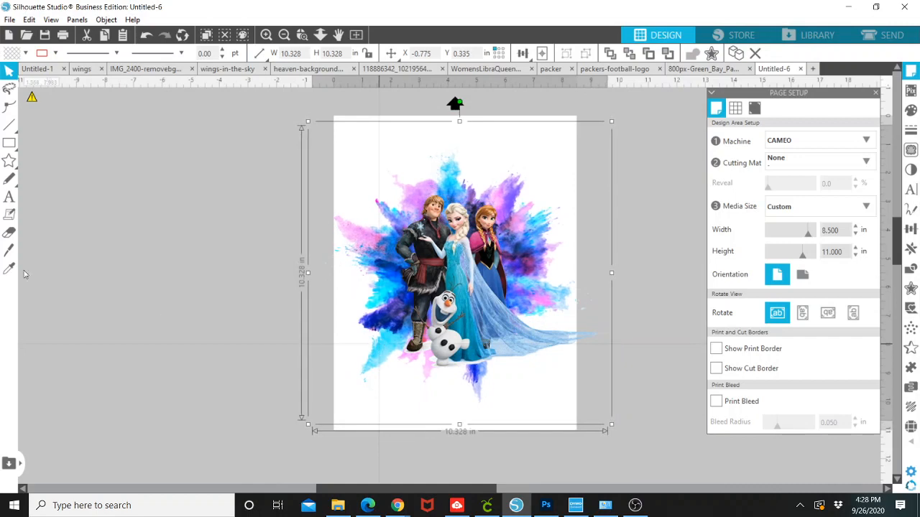
Add the text "Happy Birthday" across the page above the Frozen characters.
left_click(9, 196)
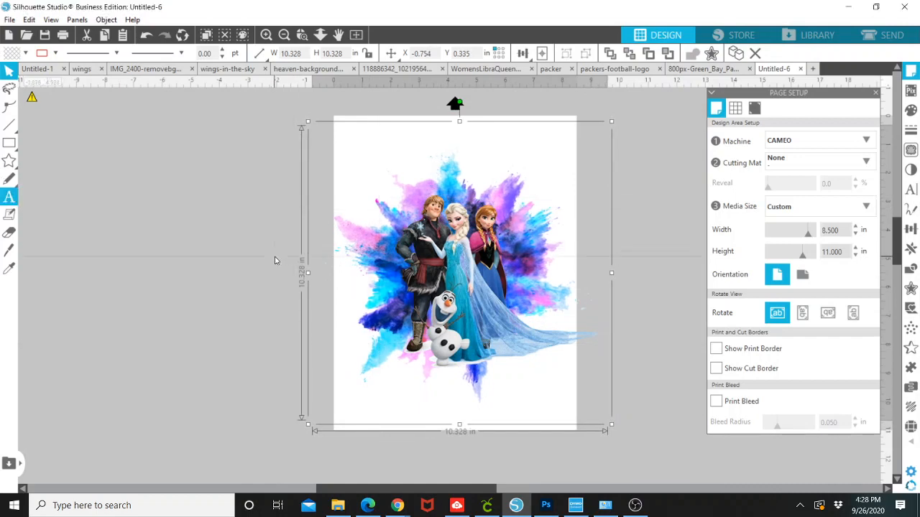
left_click(275, 260)
left_click(7, 199)
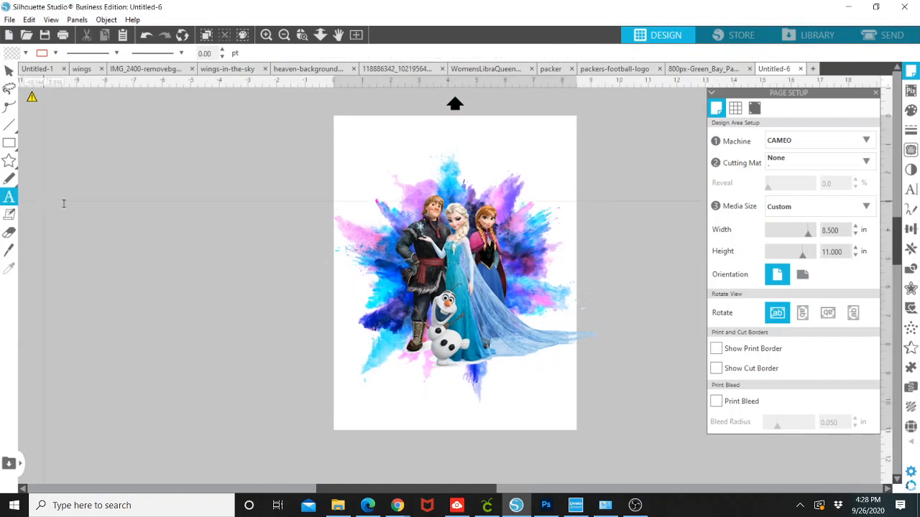
left_click(367, 146)
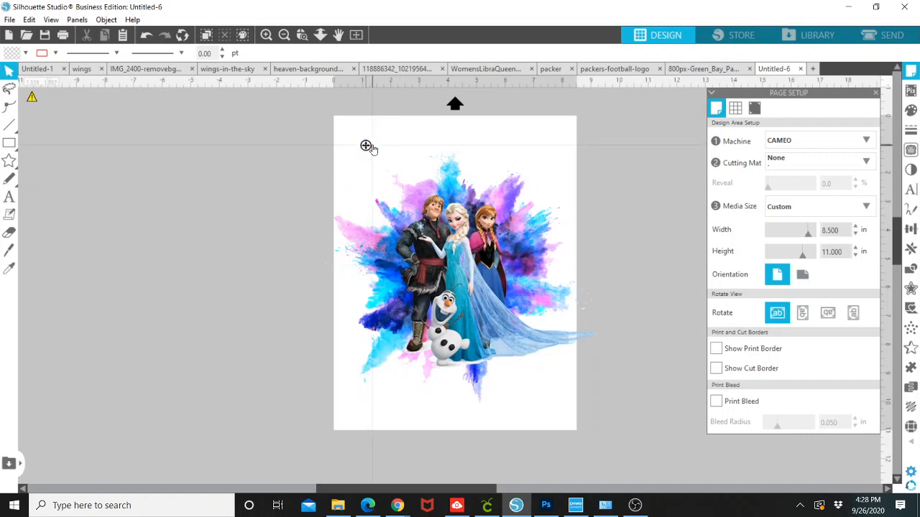
type("H")
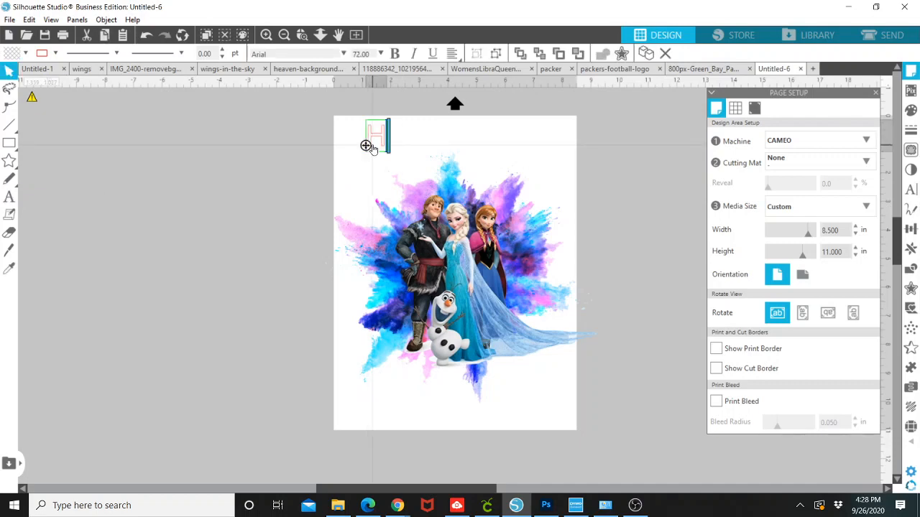
type("appy")
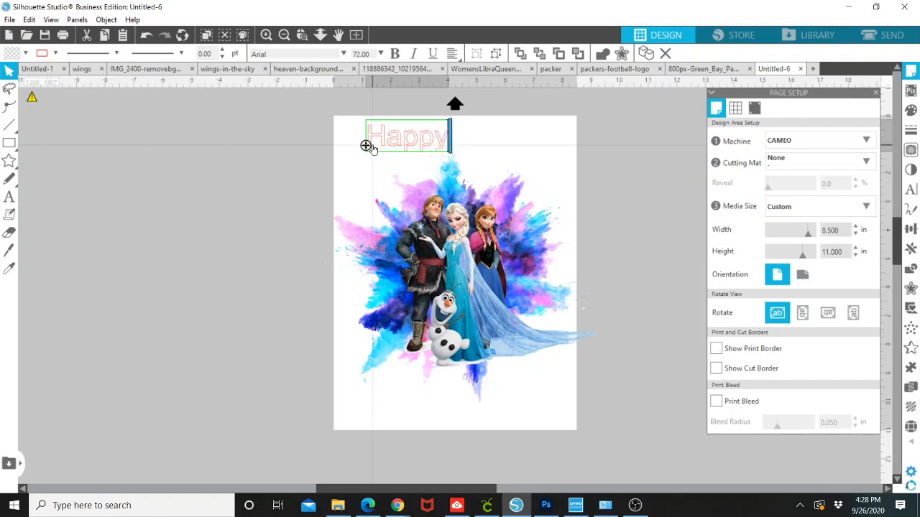
type(" B")
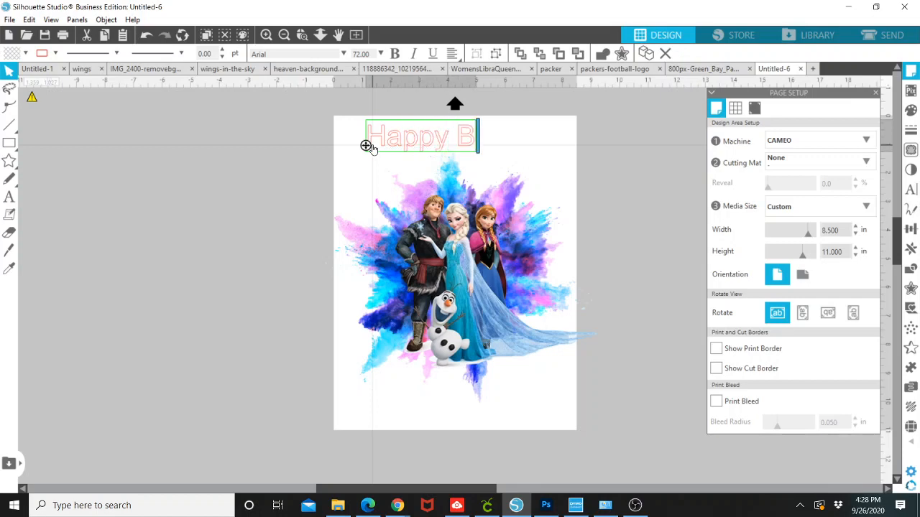
type("ir")
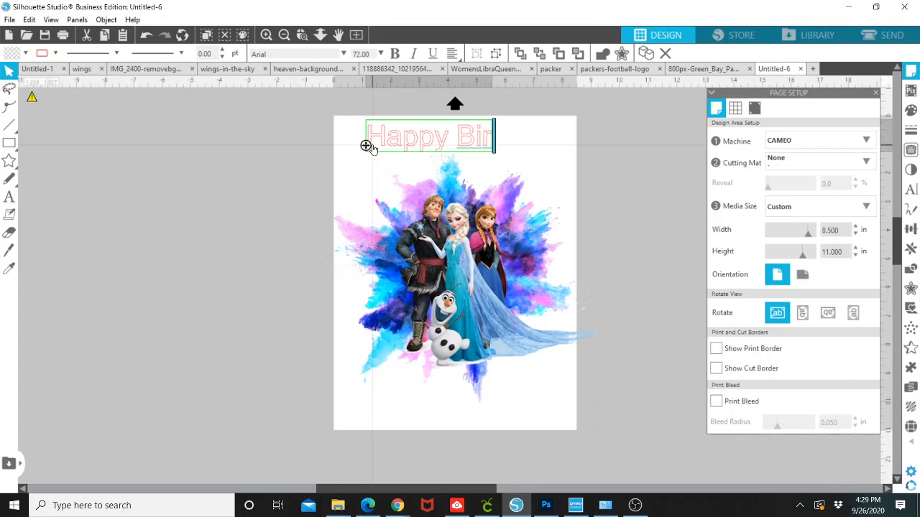
type("t")
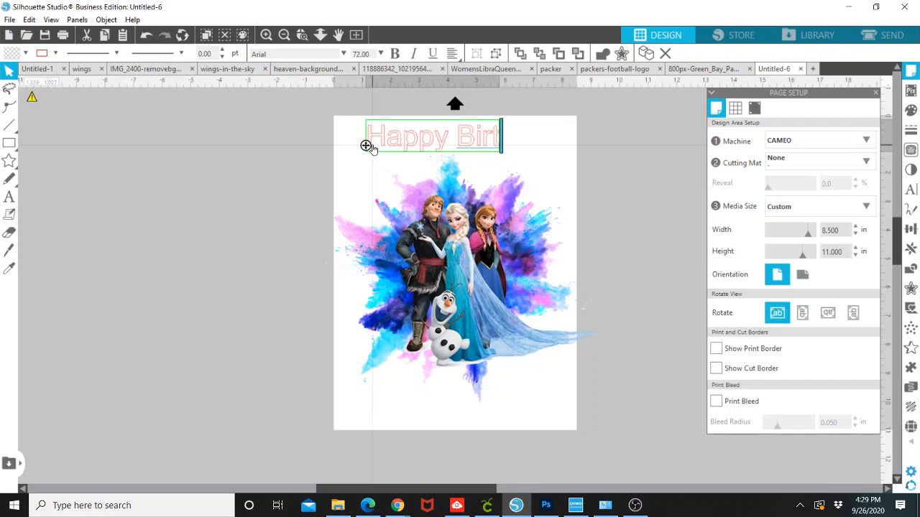
type("hday")
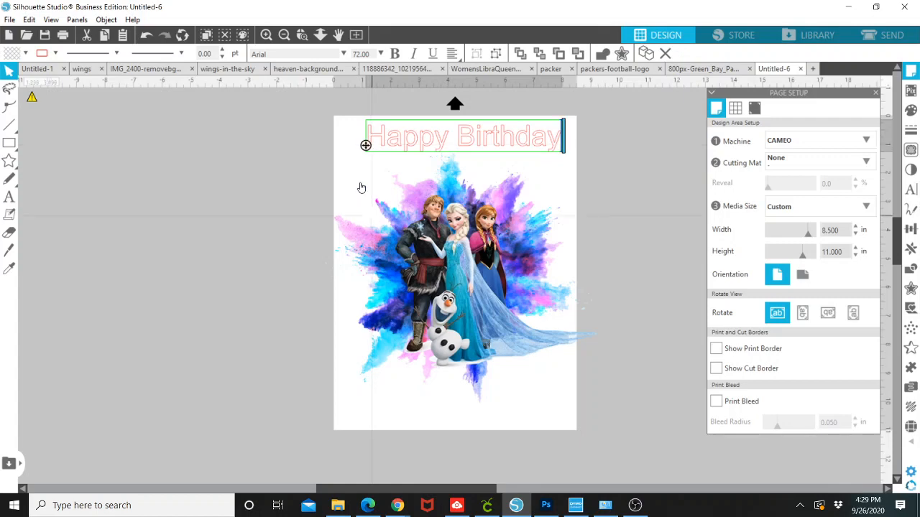
Move the powder-burst background slightly down behind the characters, away from the "Happy Birthday" text.
left_click(402, 145)
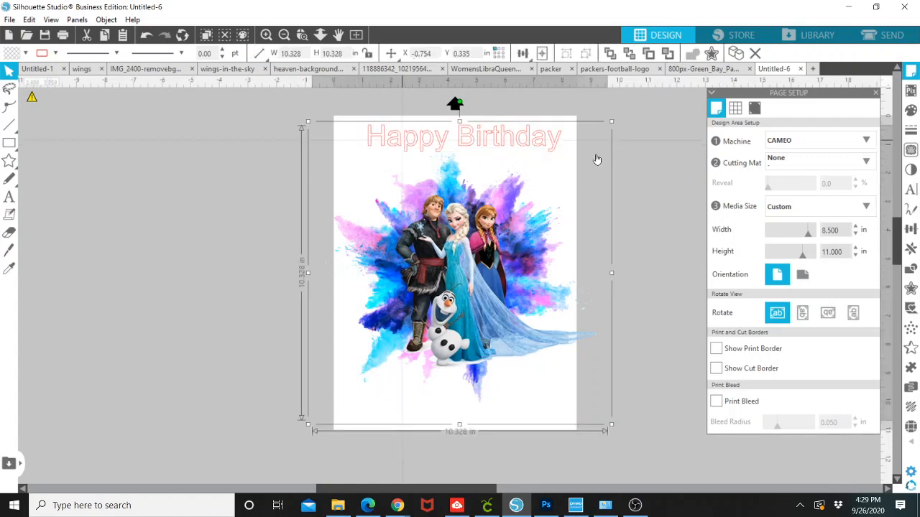
left_click(642, 151)
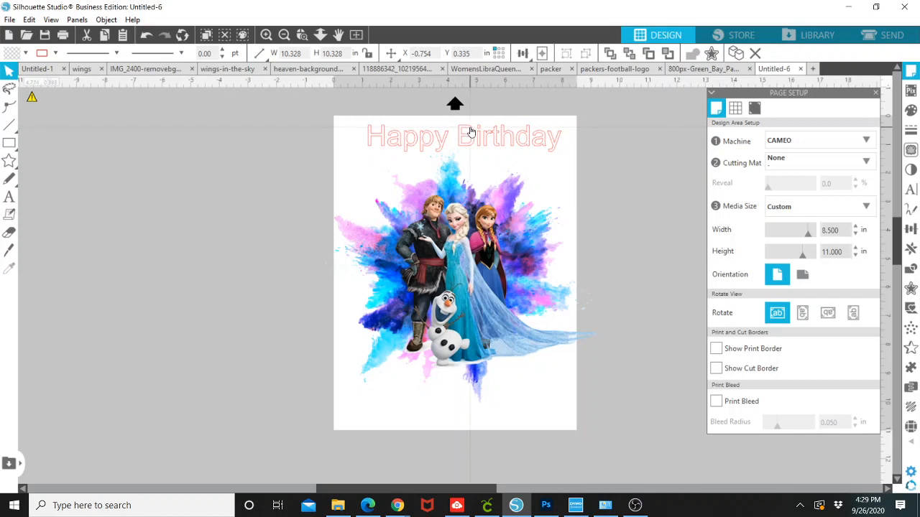
left_click(468, 131)
left_click(370, 109)
left_click(401, 217)
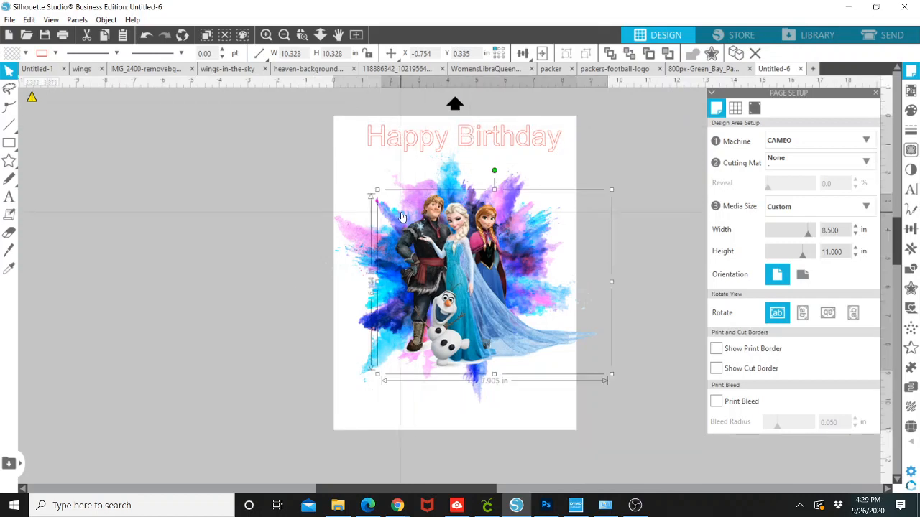
left_click(444, 141)
mouse_move(444, 144)
left_mouse_down()
mouse_move(444, 176)
mouse_move(442, 161)
left_mouse_up()
Set the "Happy Birthday" text in Alex Brush, enlarge it to about 8.47 by 1.74 in and center it across the page.
left_click(383, 137)
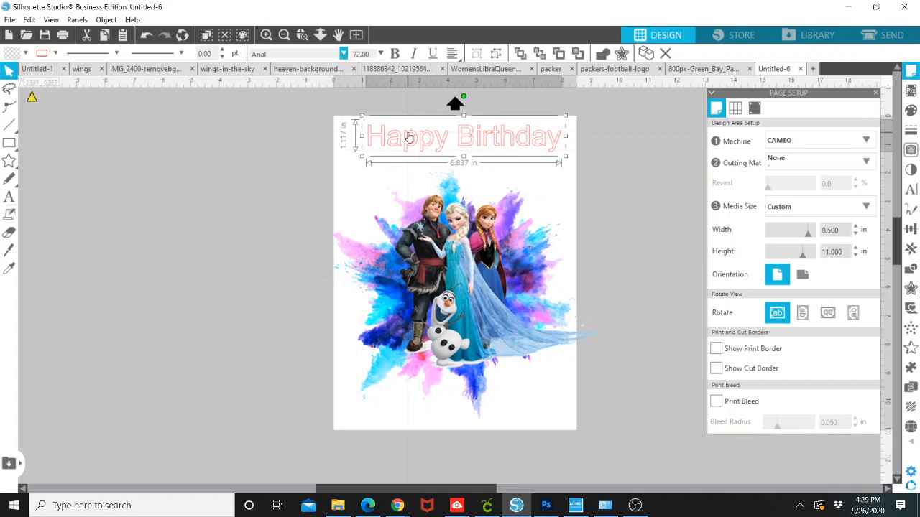
left_click(345, 55)
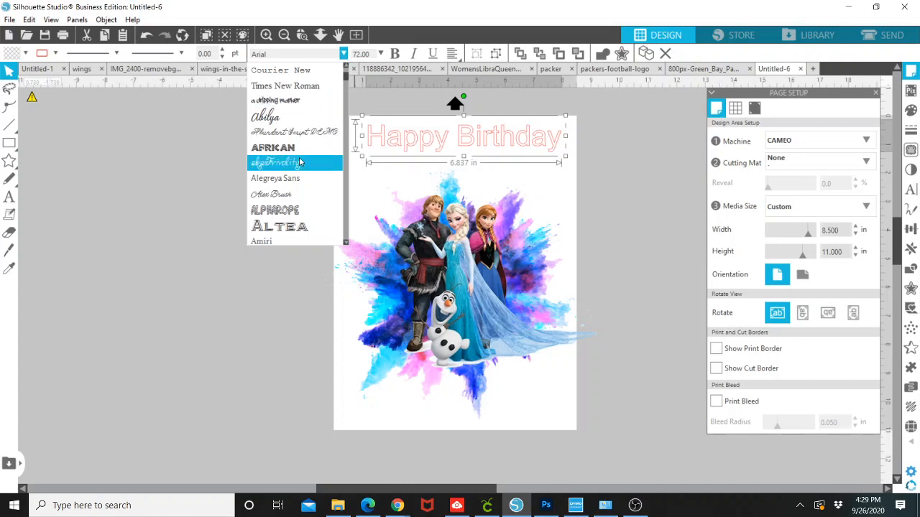
left_click(298, 198)
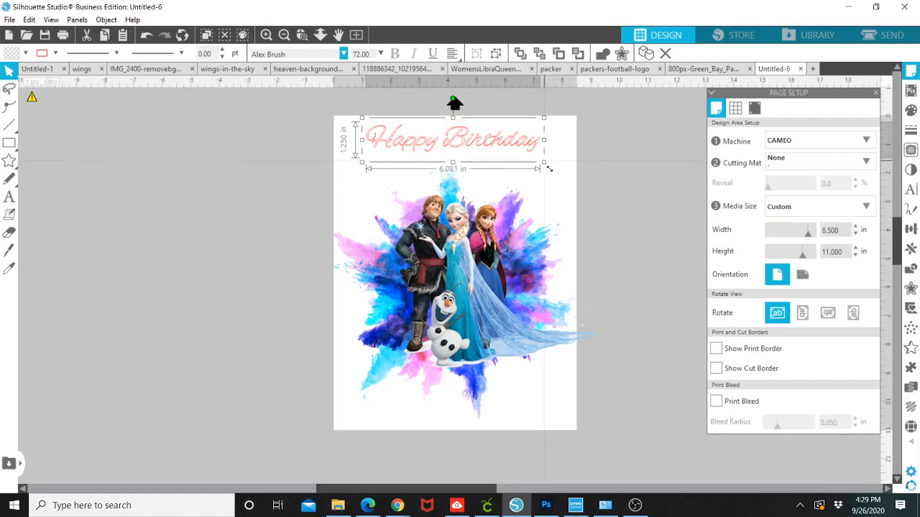
left_click_drag(549, 168, 605, 213)
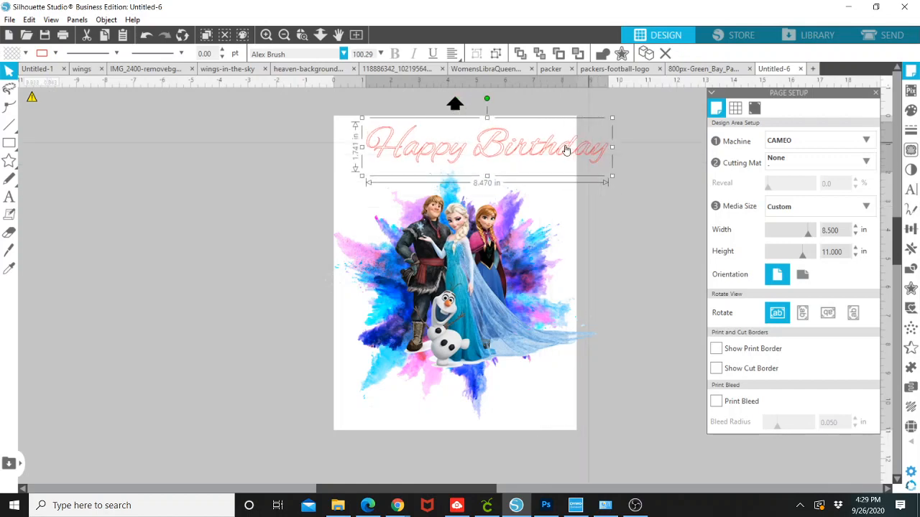
left_click_drag(587, 157, 559, 147)
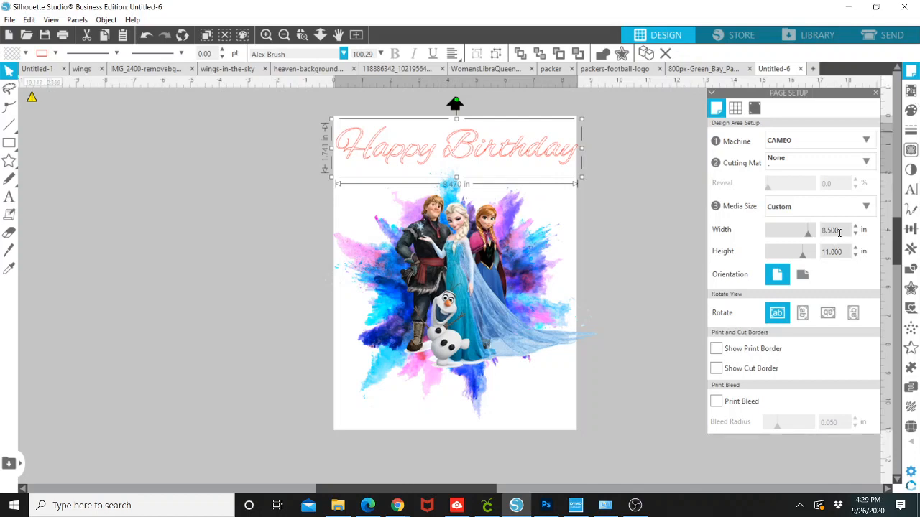
Set the page size to 11 by 17 in and shift the whole design to the horizontal middle of the page.
left_click_drag(839, 231, 823, 255)
type("11")
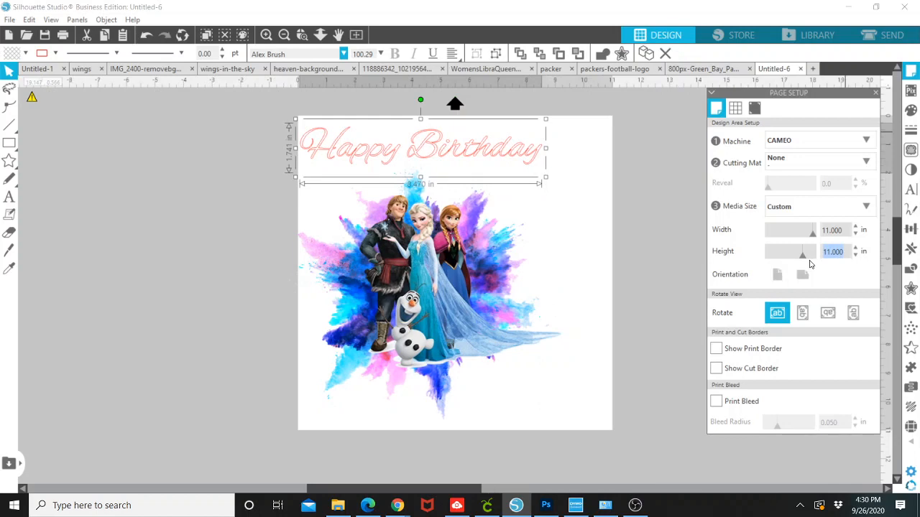
type("17")
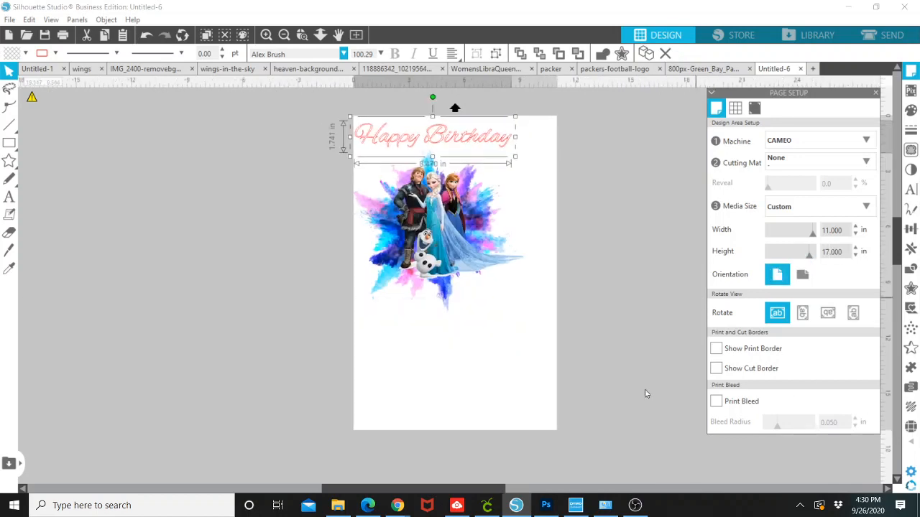
left_click_drag(505, 327, 390, 148)
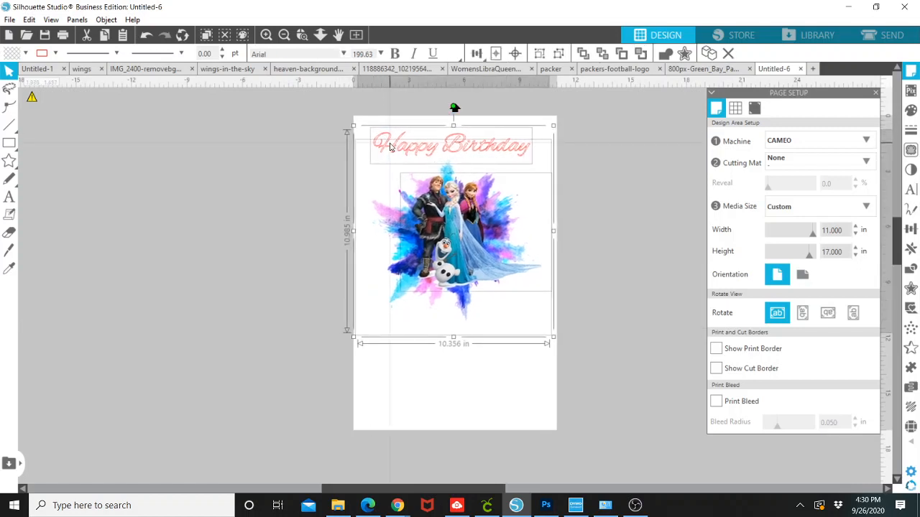
Enlarge the characters and powder burst together to about 12.35 by 12.32 in and reposition them below the text.
left_click_drag(603, 342, 408, 263)
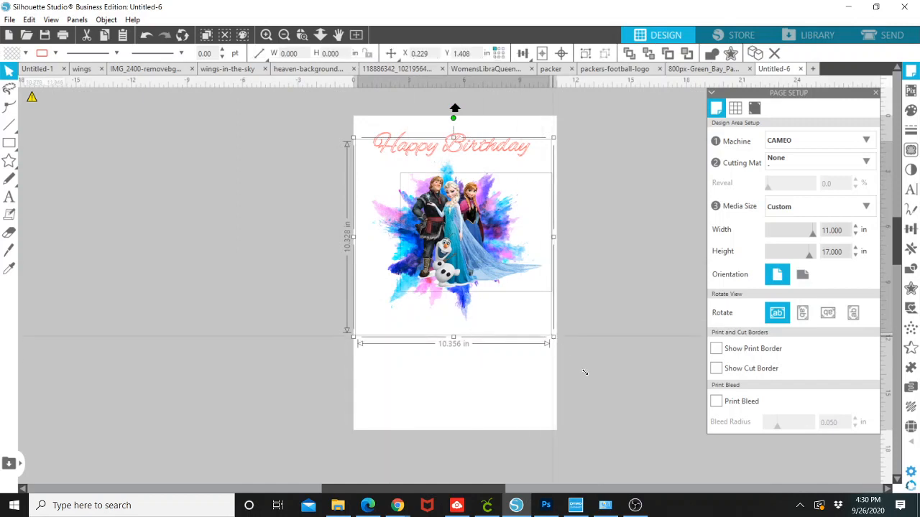
left_click_drag(553, 337, 591, 381)
left_click_drag(516, 307, 494, 311)
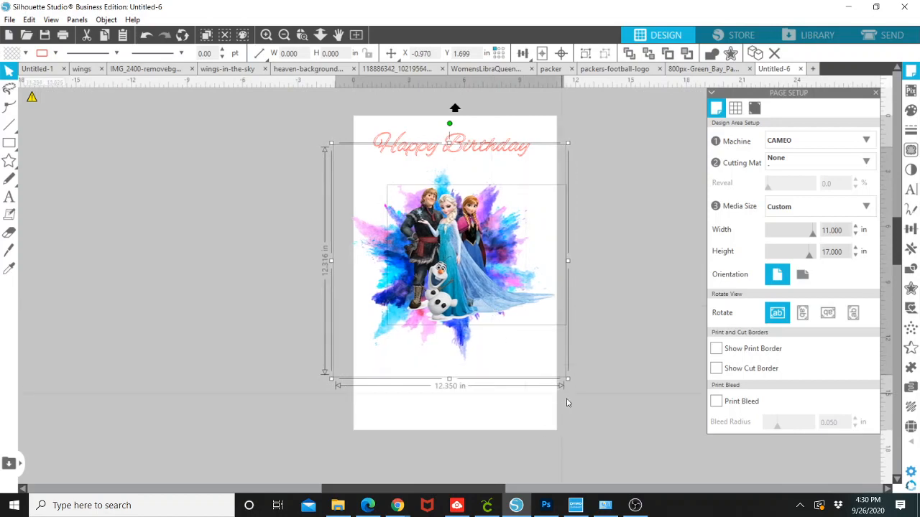
left_click(596, 387)
Resize the Frozen characters image alone to about 9.19 in wide and 7.5 in high.
left_click(481, 311)
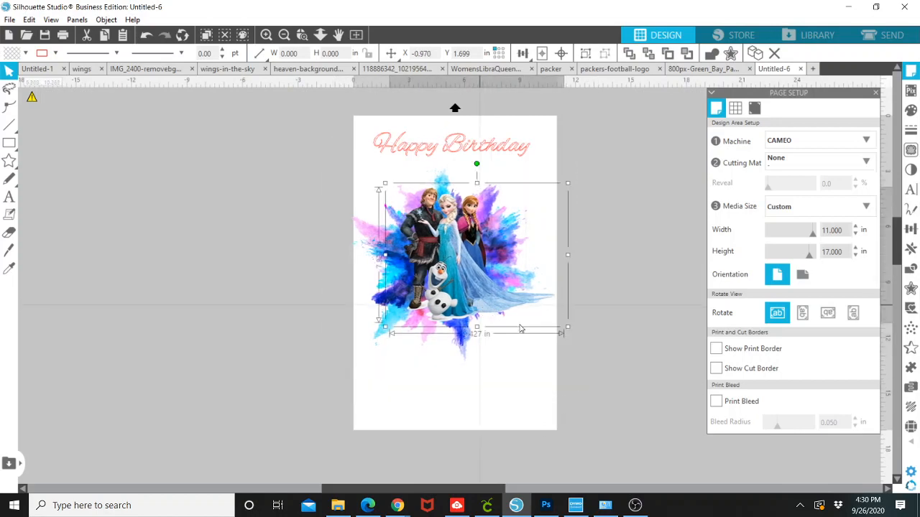
left_click_drag(568, 328, 564, 324)
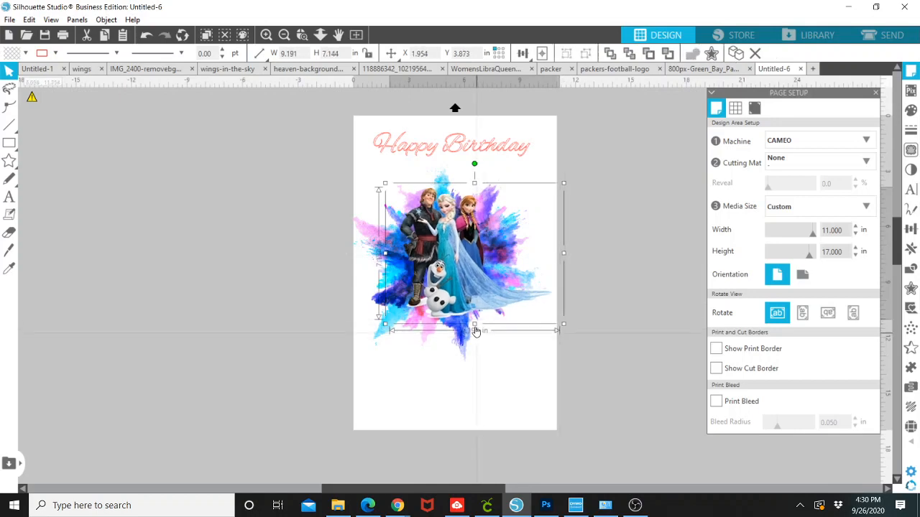
left_click_drag(474, 325, 476, 332)
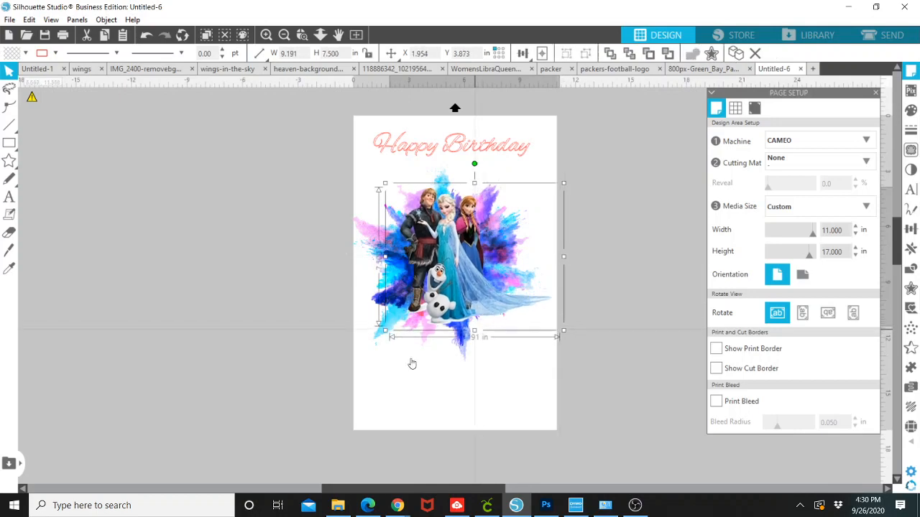
Enlarge the powder-burst background to about 13.17 in square and nudge it into place behind the characters.
left_click(463, 359)
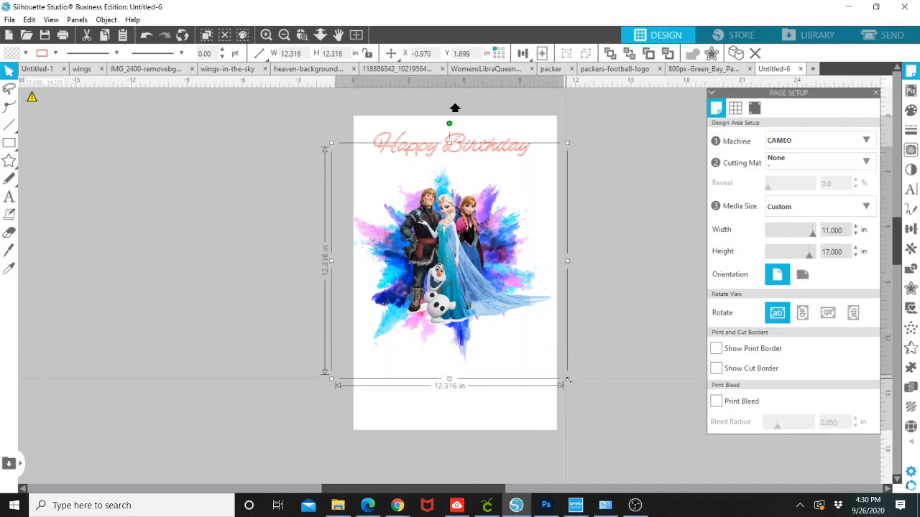
left_click_drag(568, 379, 582, 389)
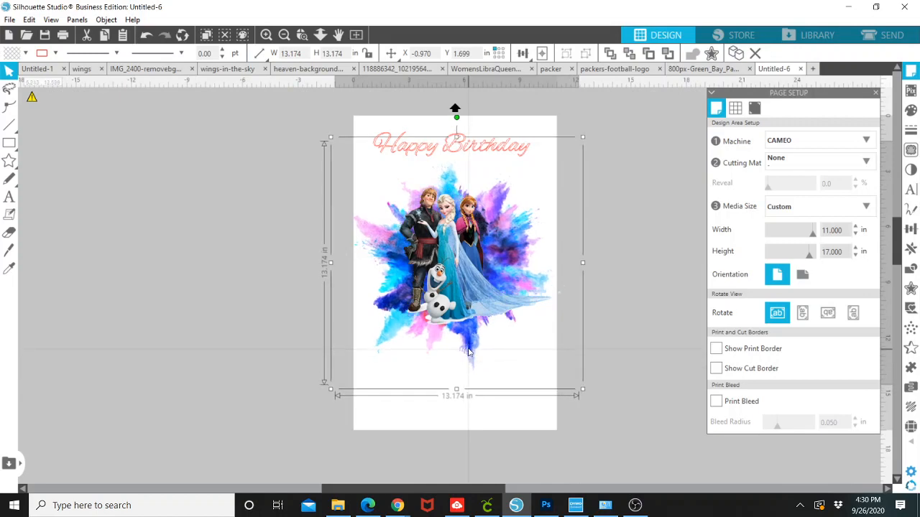
left_click_drag(468, 349, 468, 347)
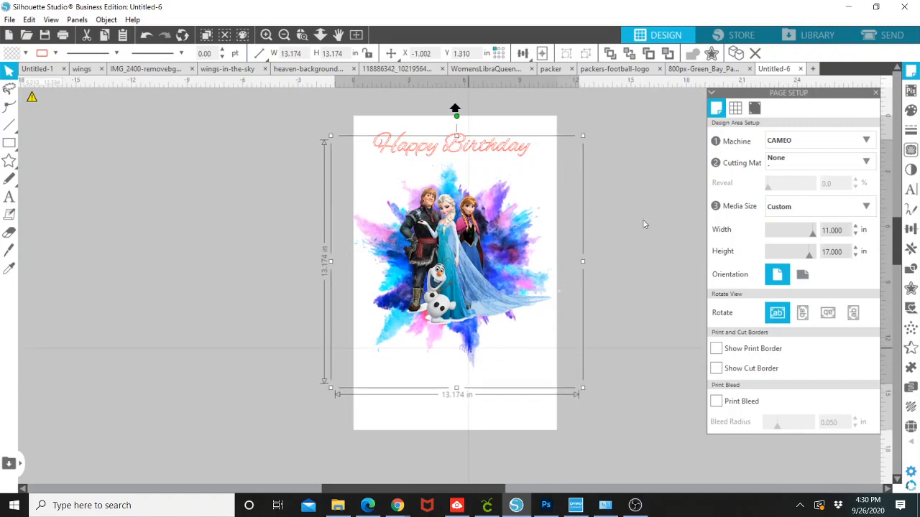
left_click(660, 161)
Fill the "Happy Birthday" text with a light blue sampled from the powder-burst image.
left_click(458, 149)
left_click(382, 133)
left_click(384, 133)
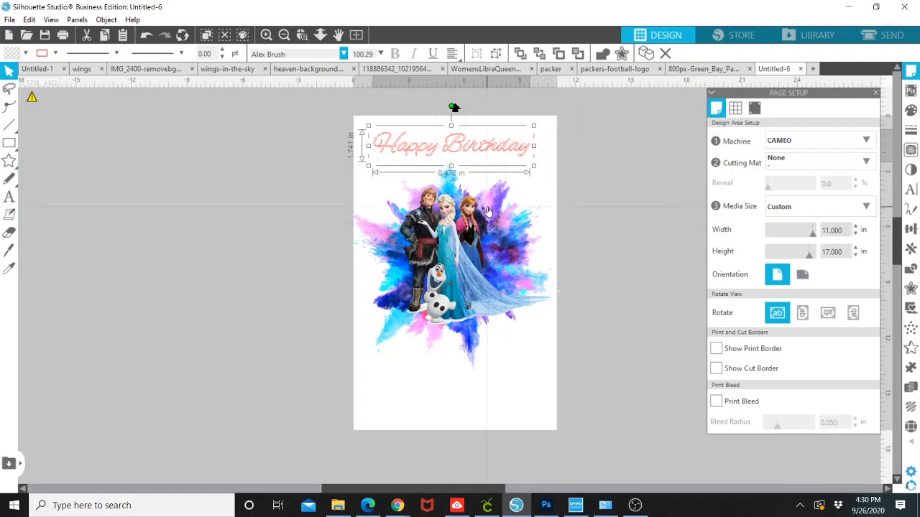
left_click(910, 110)
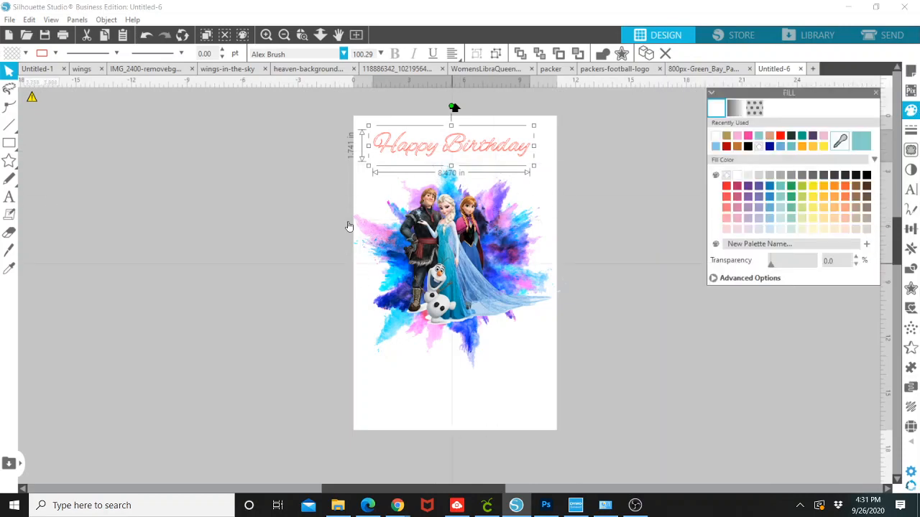
left_click(842, 142)
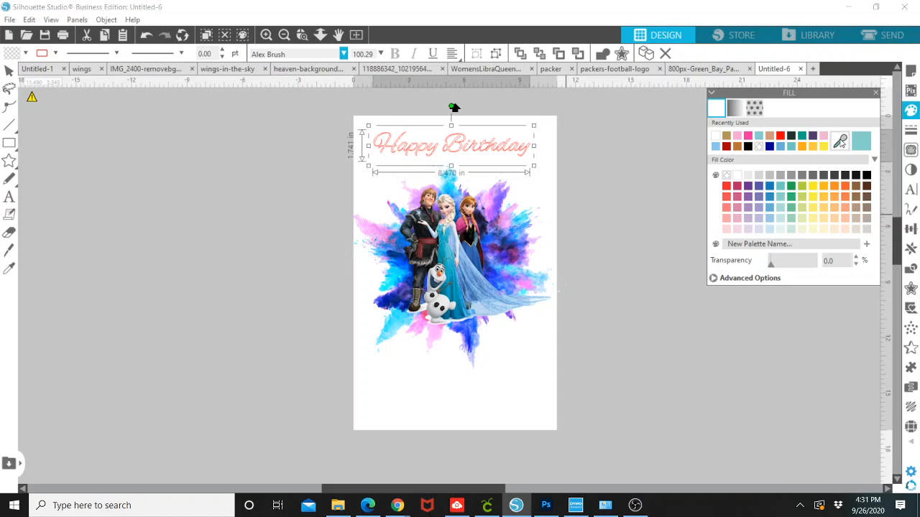
left_click(523, 214)
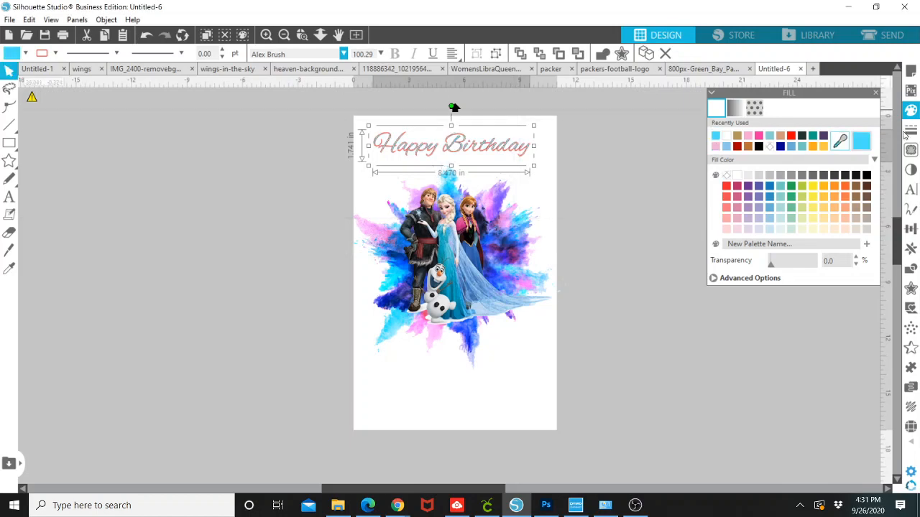
Set the "Happy Birthday" line color to the recently used light blue and enlarge the text to about 10.02 by 2.06 in.
left_click(909, 133)
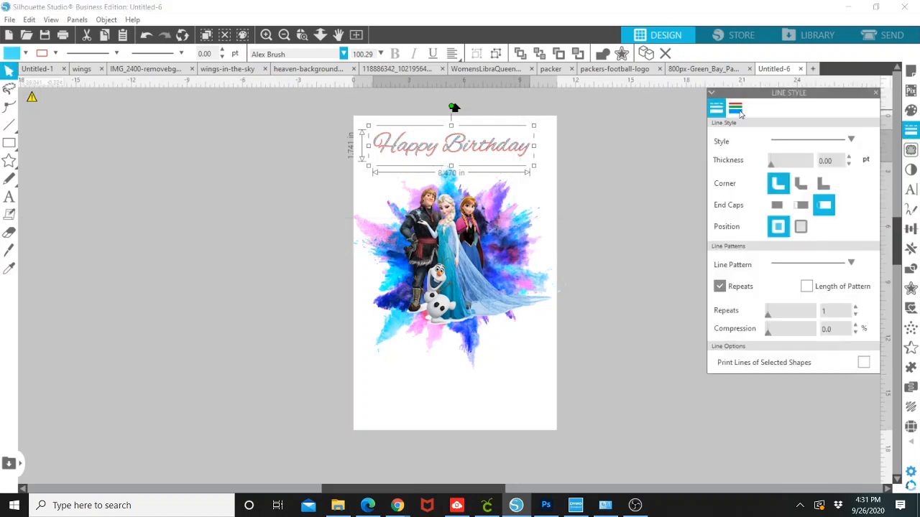
left_click(735, 110)
left_click(715, 136)
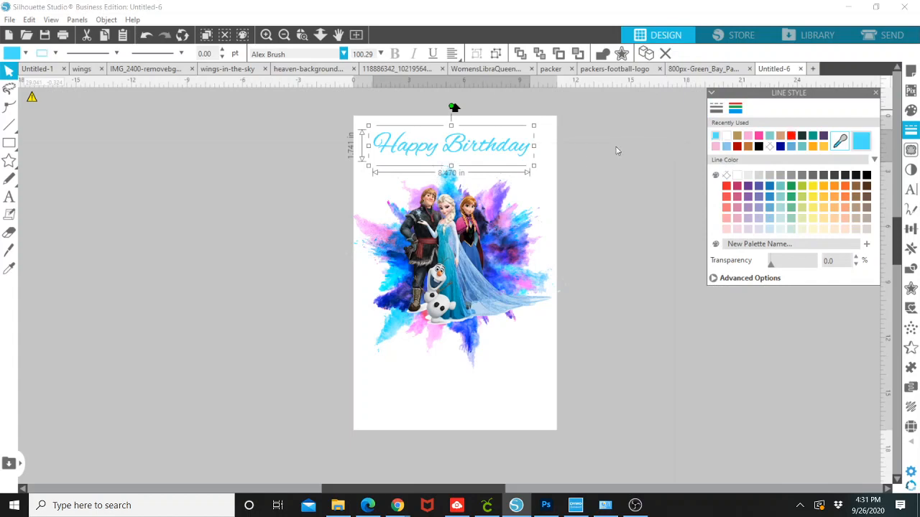
left_click_drag(533, 167, 563, 192)
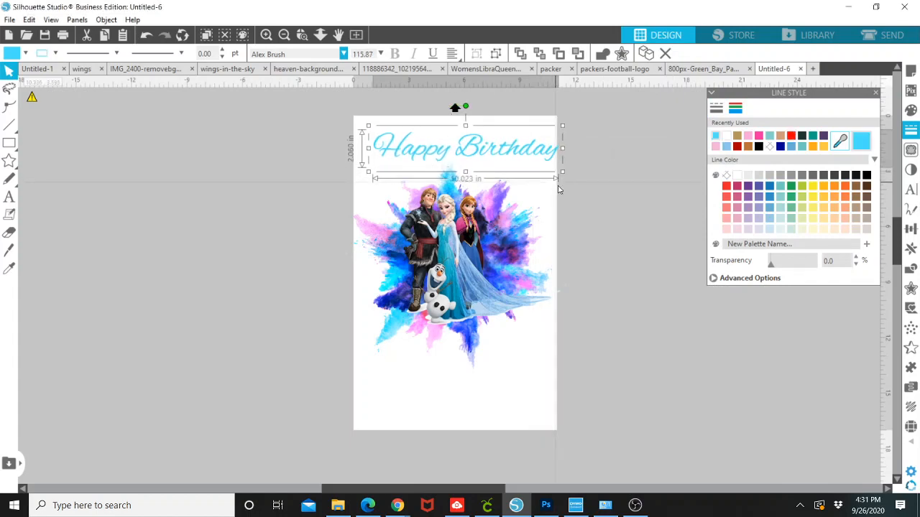
Center the "Happy Birthday" text across the page's upper edge and add a 0.125 in offset with rounded corners.
left_click_drag(539, 157, 532, 154)
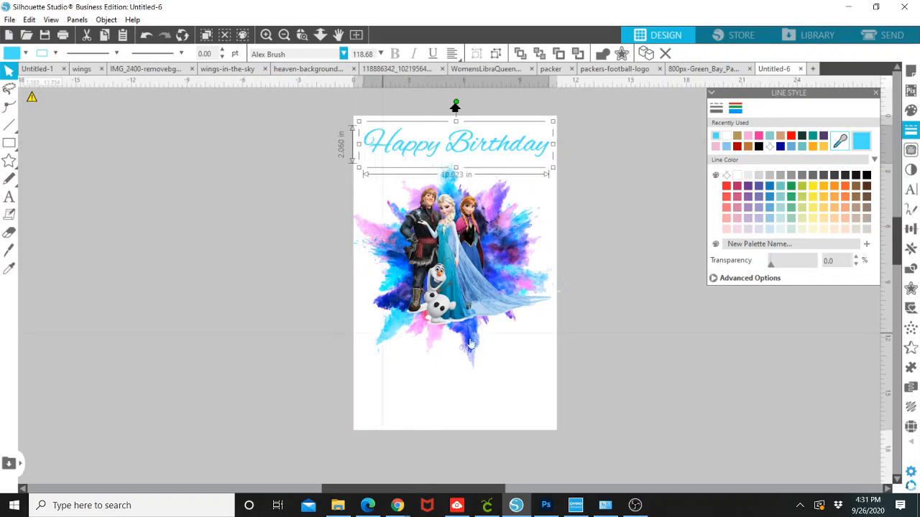
left_click(911, 289)
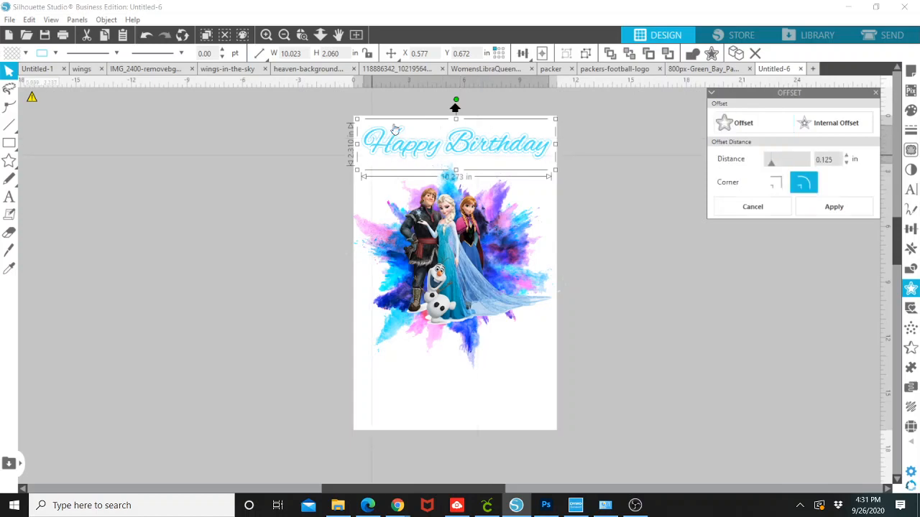
Fill the "Happy Birthday" offset with a dark blue sampled from the lower part of the powder burst.
left_click(907, 110)
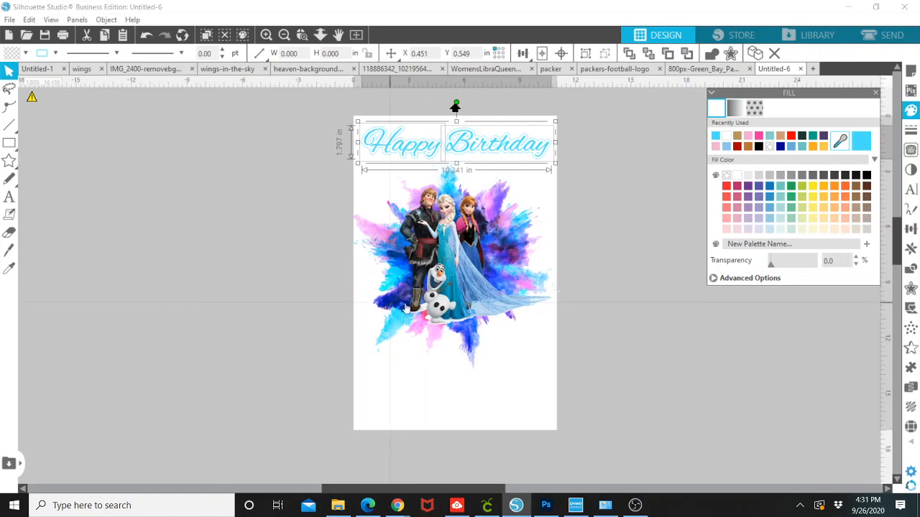
left_click(840, 142)
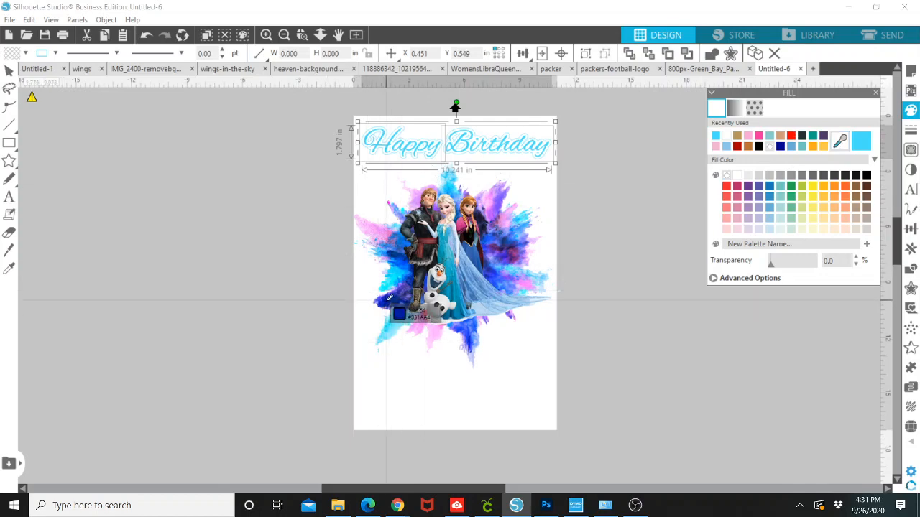
left_click(381, 304)
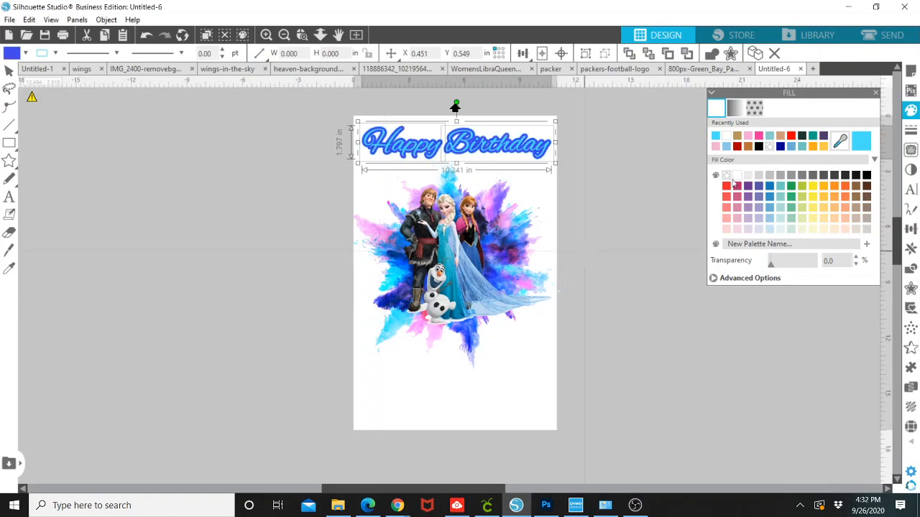
Set the offset's line color to the recently used dark blue and deselect it.
left_click(910, 131)
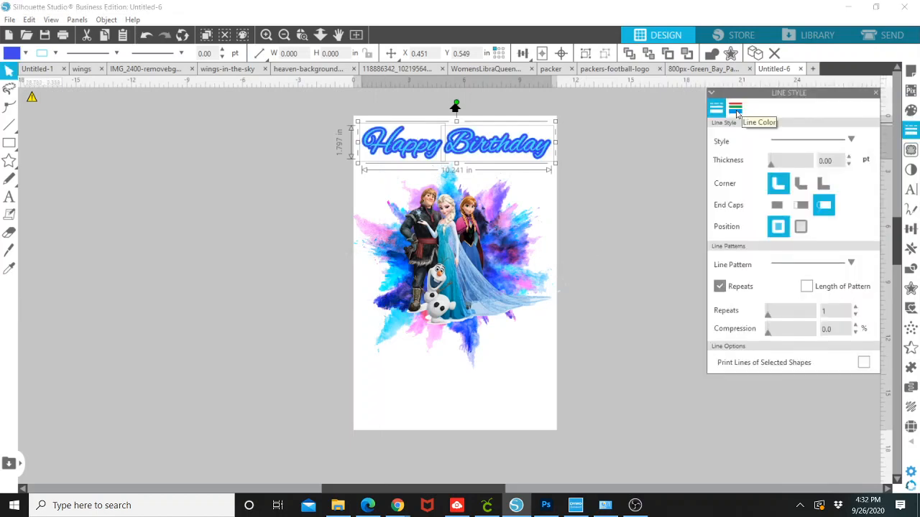
left_click(735, 109)
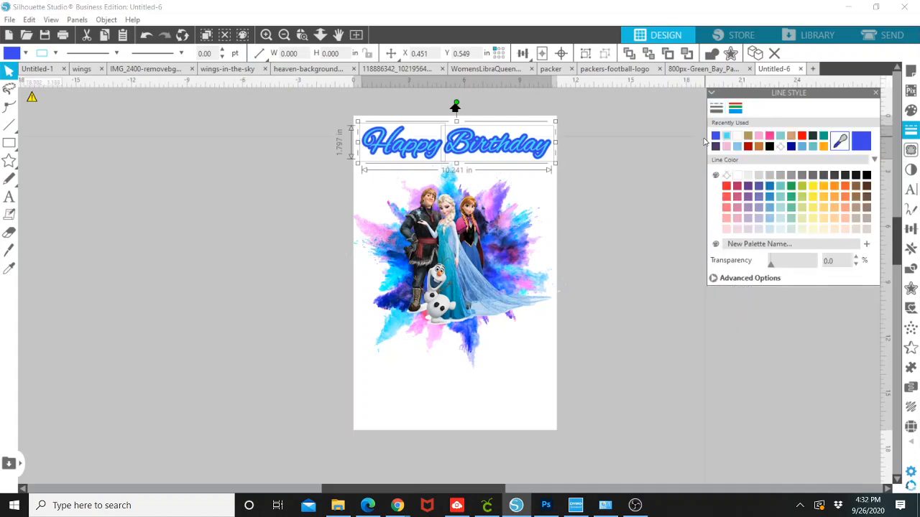
left_click(715, 137)
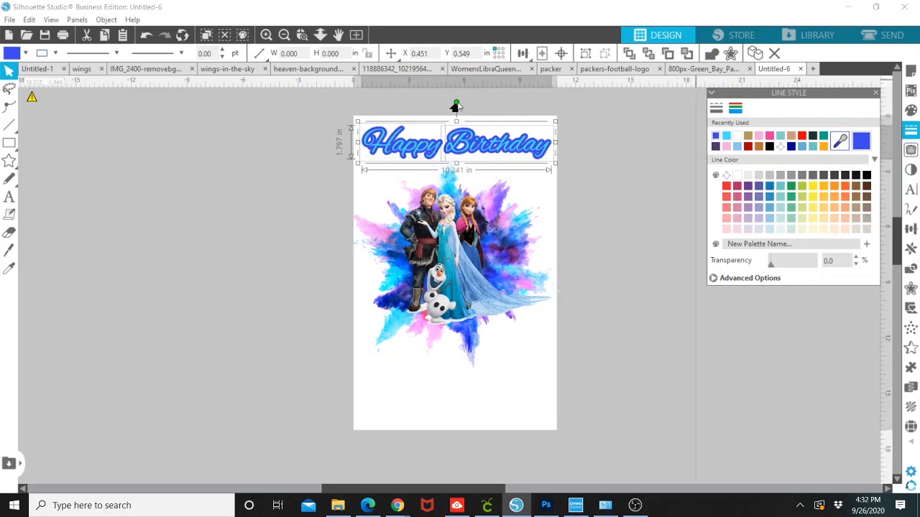
left_click(585, 152)
key("ctrl+a")
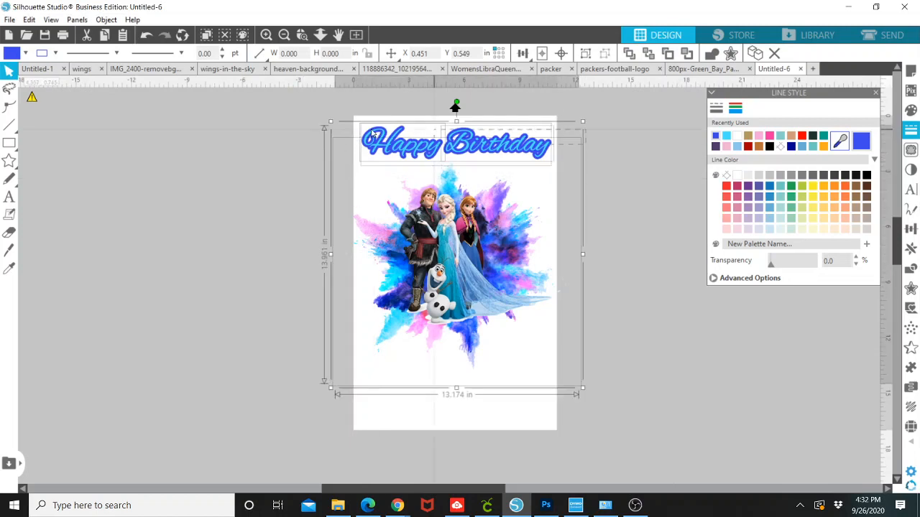
left_click(614, 122)
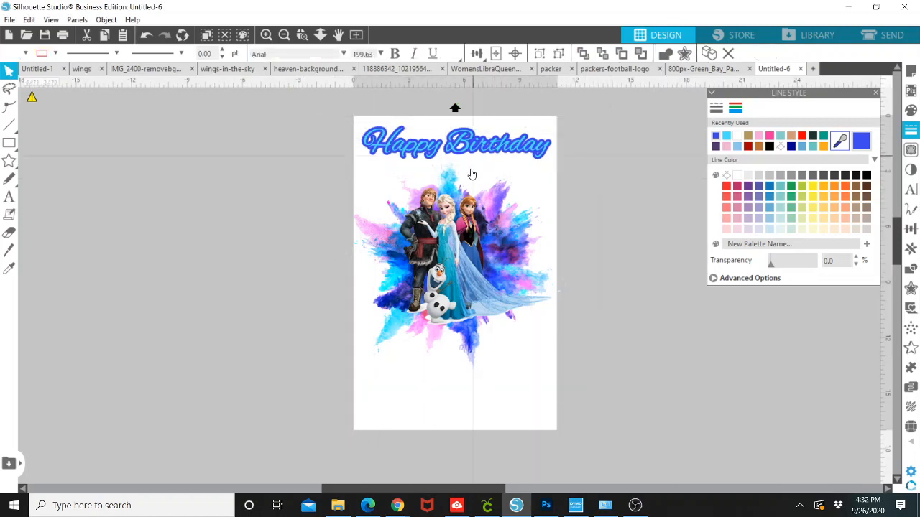
left_click_drag(383, 157, 377, 174)
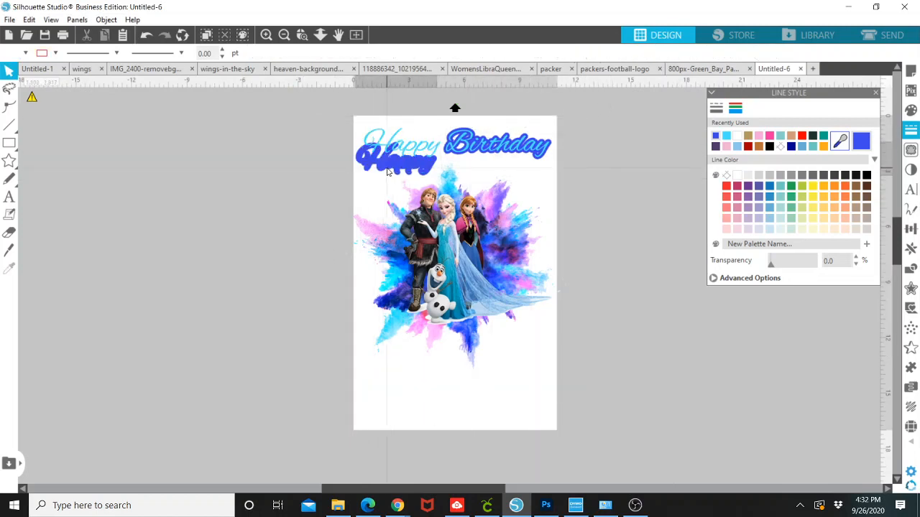
left_click(146, 34)
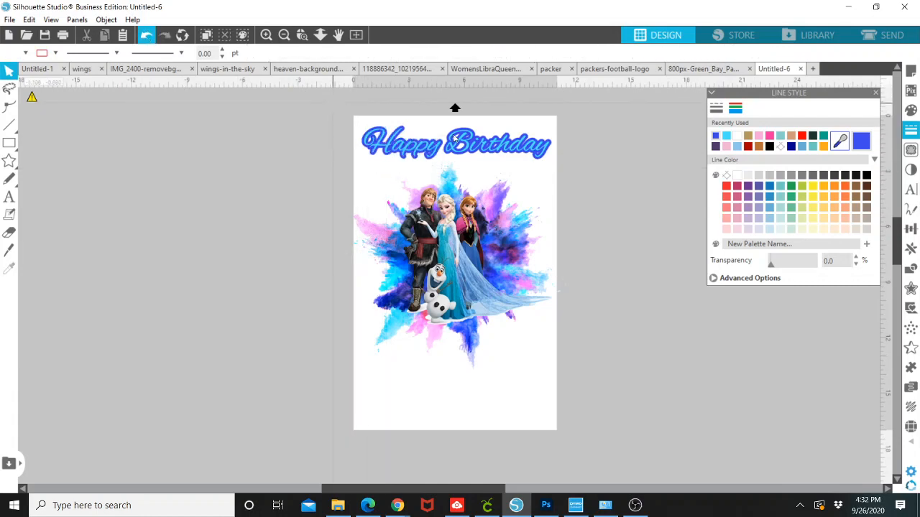
Group the "Happy Birthday" text with its dark blue offset and nudge the group slightly up and left.
left_click_drag(335, 107, 570, 134)
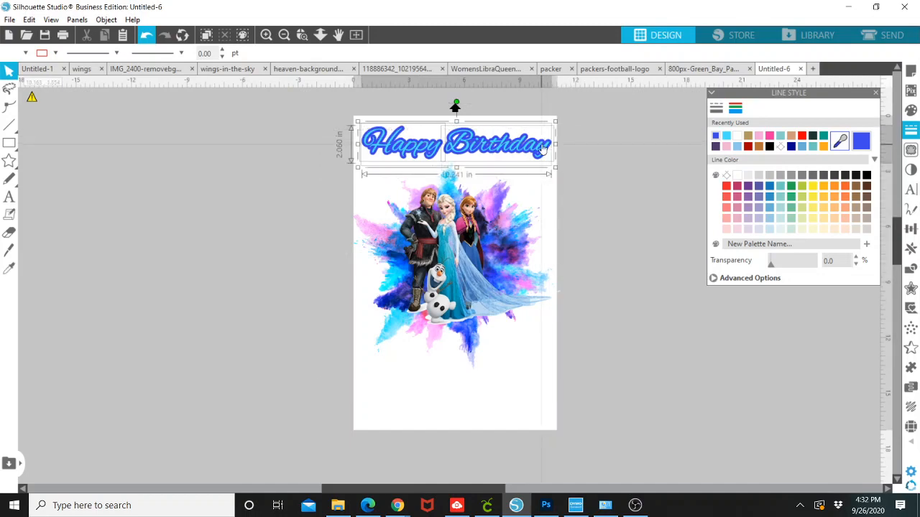
right_click(544, 146)
left_click(593, 330)
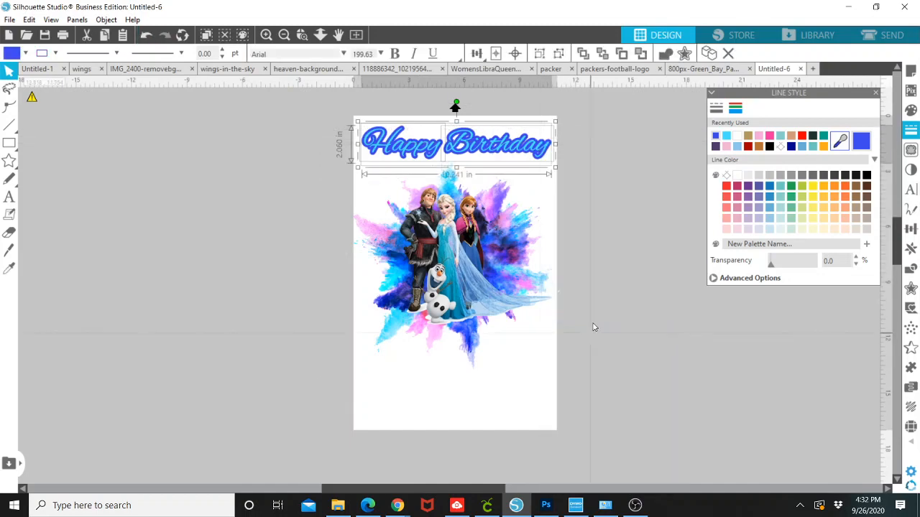
left_click(631, 154)
mouse_move(524, 143)
left_mouse_down()
mouse_move(524, 123)
mouse_move(526, 140)
mouse_move(519, 138)
left_mouse_up()
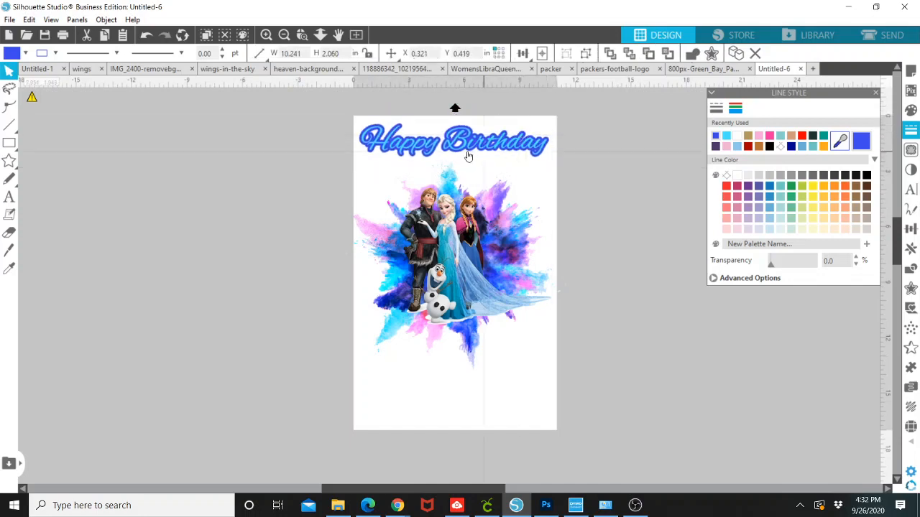
Stretch the grouped "Happy Birthday" text vertically to about 3.29 in high, reaching down toward the characters.
left_click(468, 156)
left_click(394, 134)
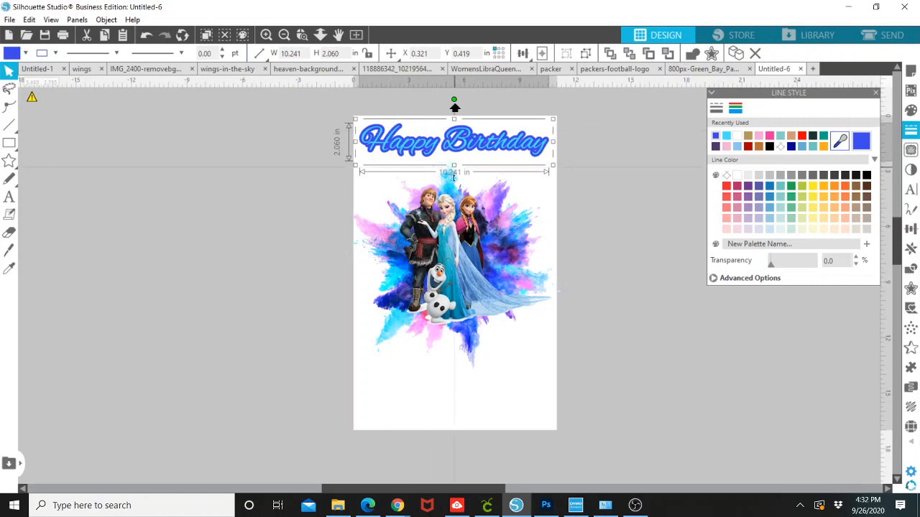
left_click_drag(454, 175, 455, 189)
left_click_drag(467, 159, 467, 160)
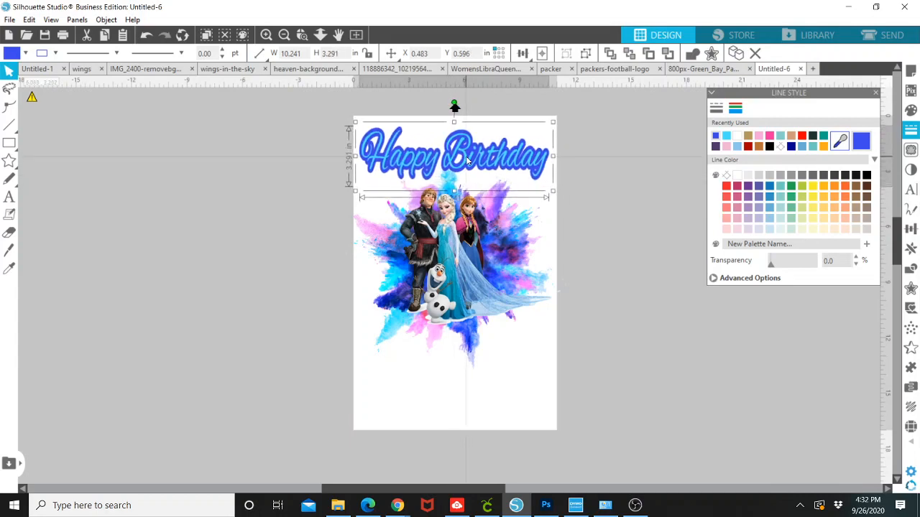
left_click(168, 267)
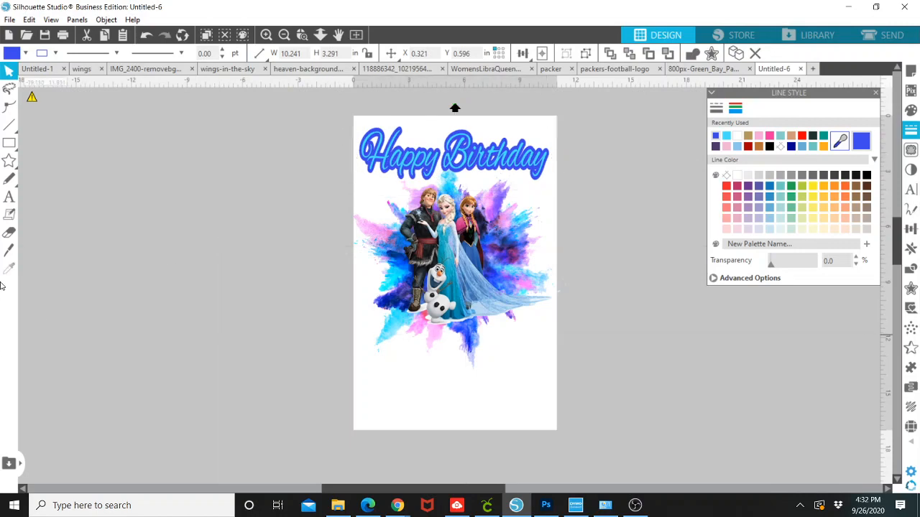
Add a new text object containing the child's first name in the empty area beside the page.
left_click(10, 197)
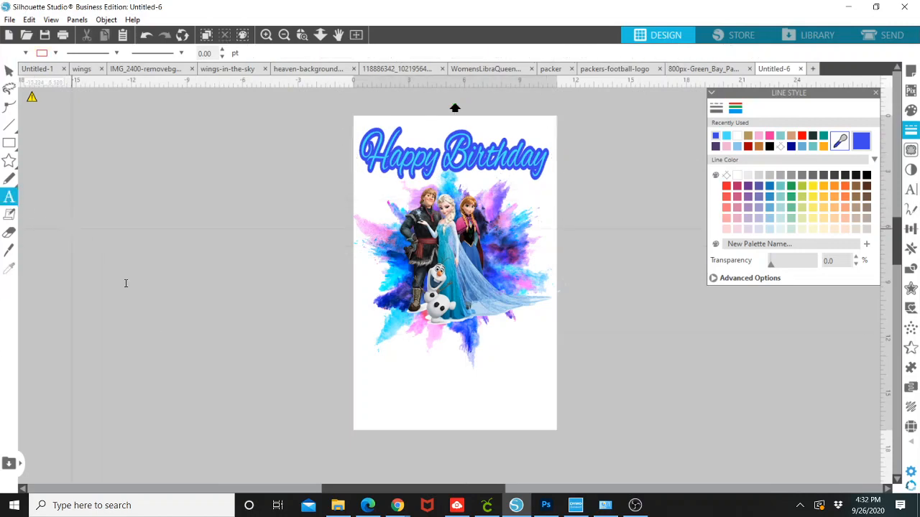
left_click(198, 346)
type("lai")
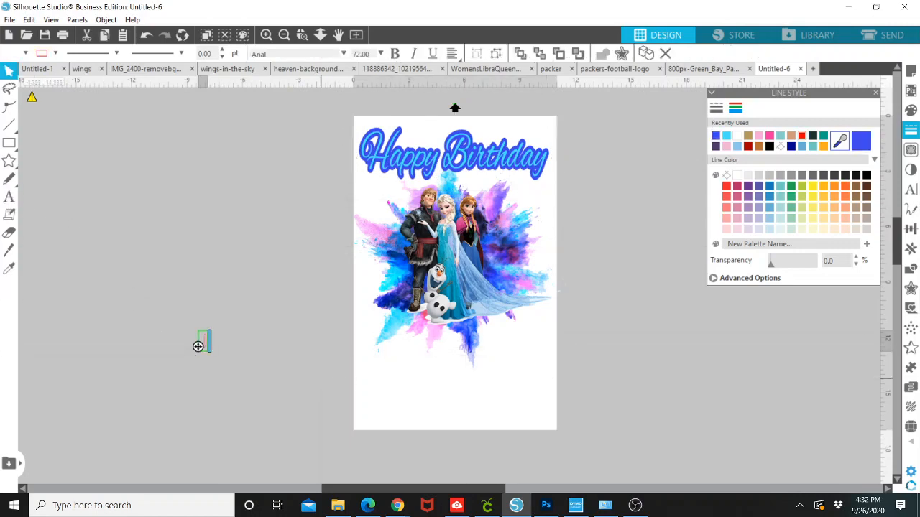
type("l")
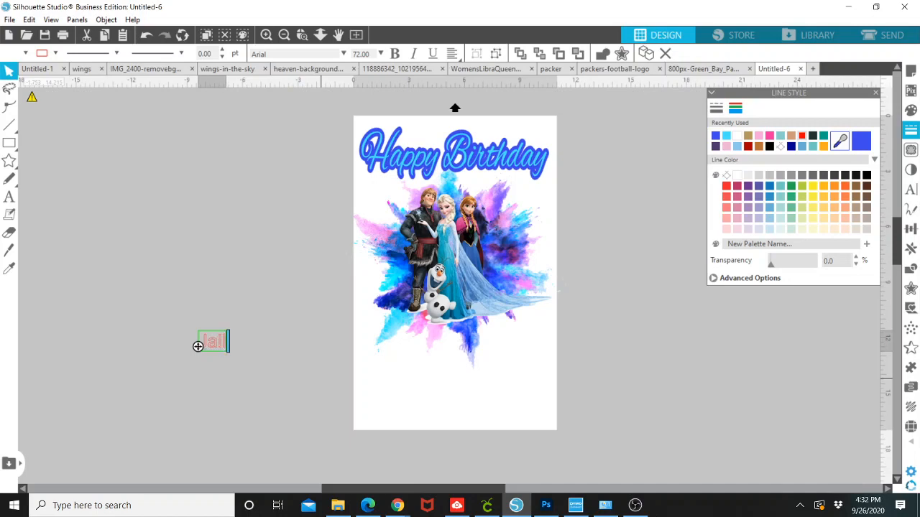
key("BackSpace")
key("BackSpace")
type("leiya")
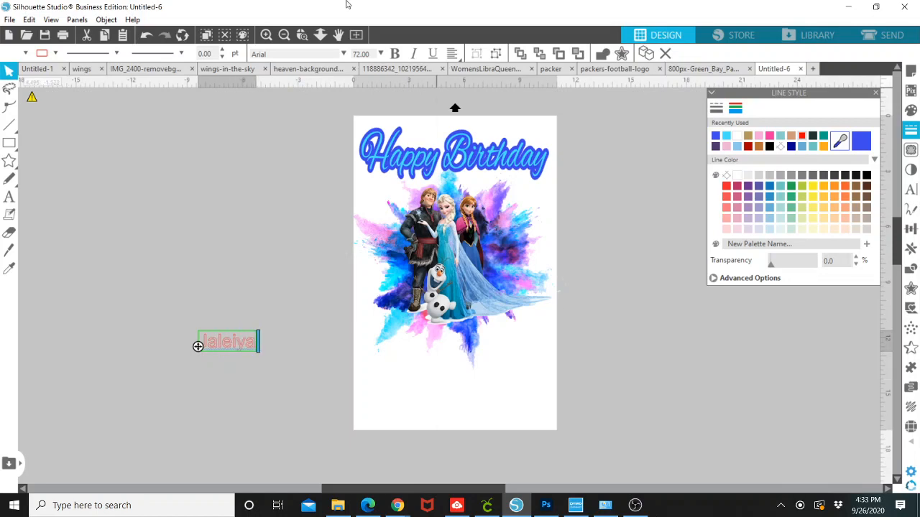
left_click(223, 375)
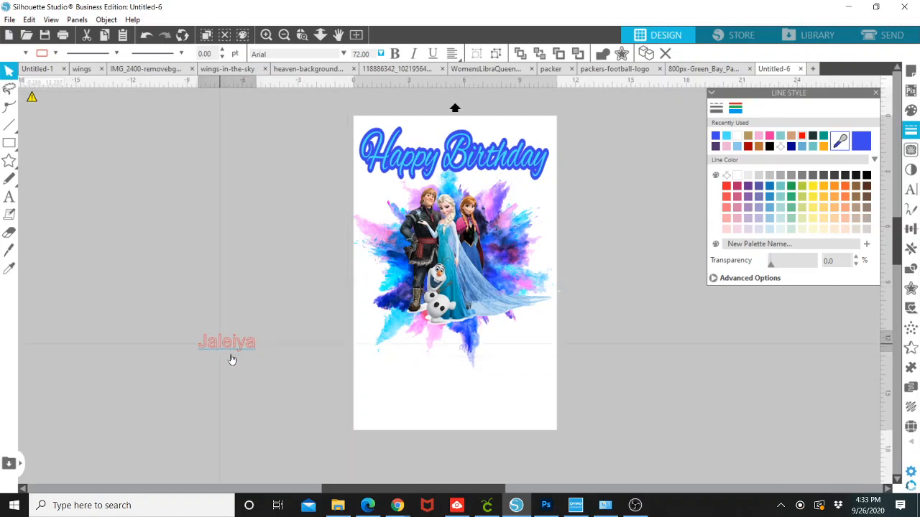
Enlarge the name text to about 7.72 by 2.77 in and place it on the page below the powder burst.
left_click(230, 358)
left_click_drag(315, 408, 337, 419)
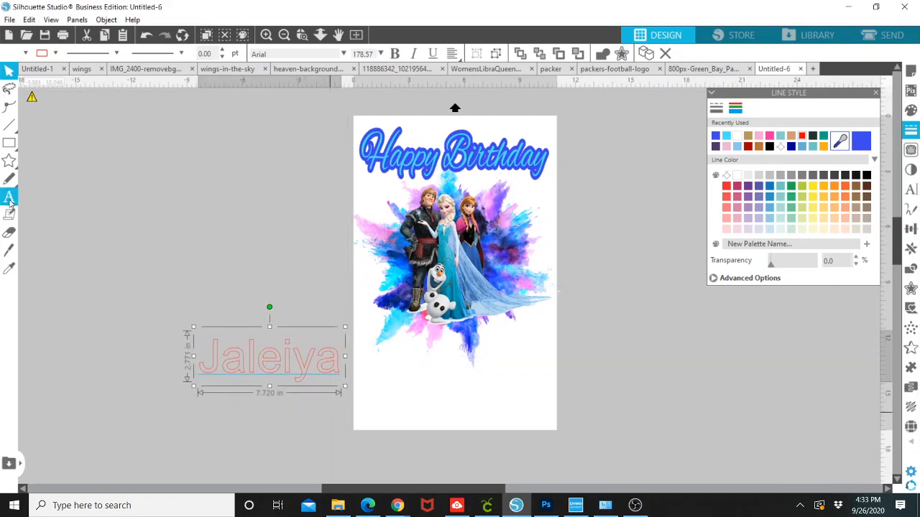
left_click_drag(257, 369, 445, 400)
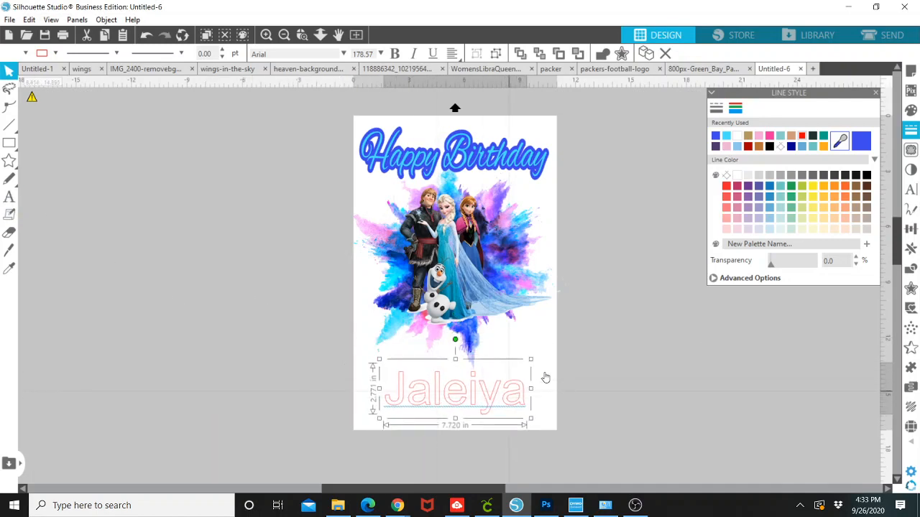
Add the child's name to the spelling dictionary.
right_click(474, 399)
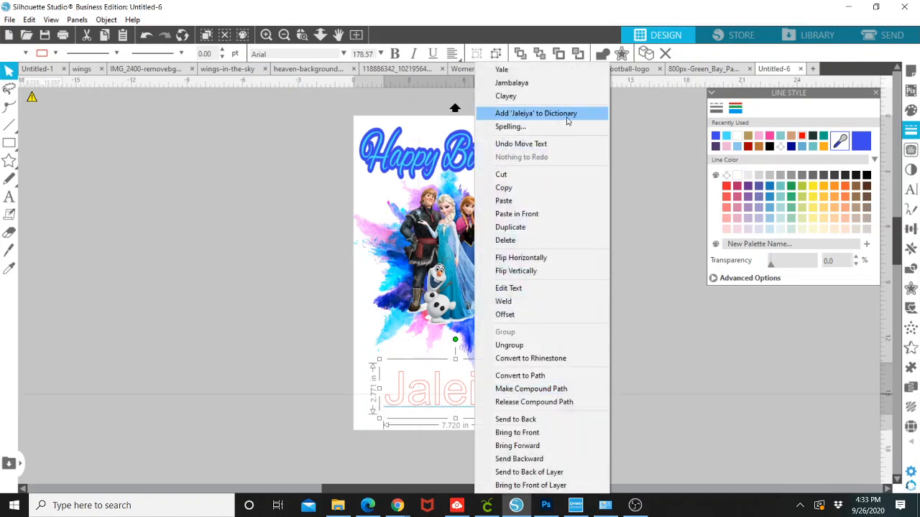
left_click(532, 112)
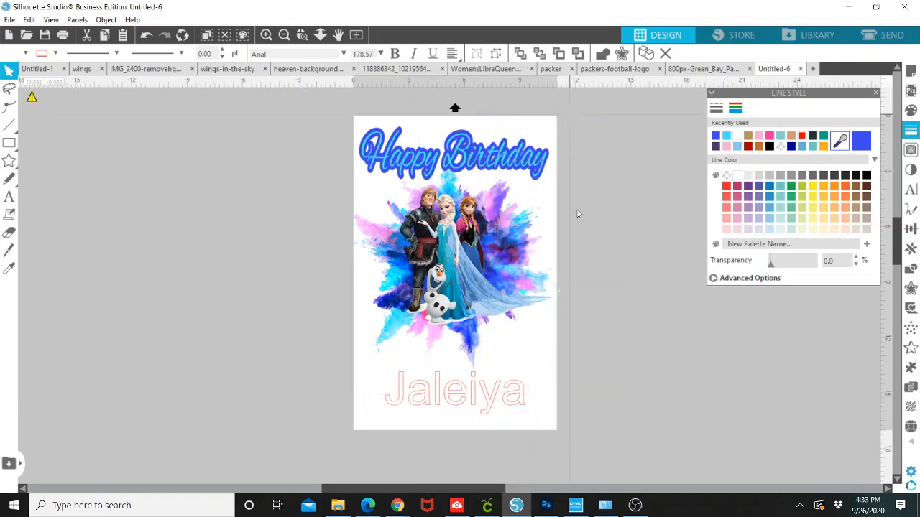
Try the Abilya font on the name text, and set its font to Alex Brush.
left_click(467, 394)
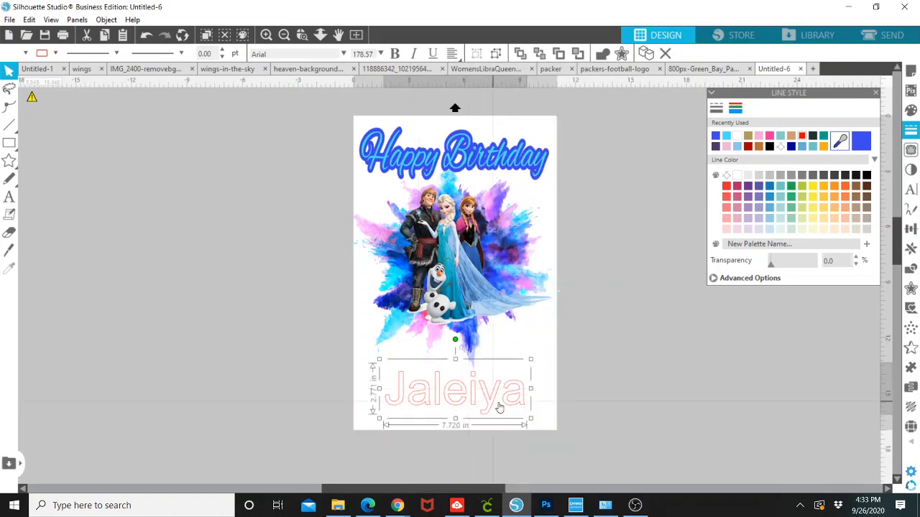
left_click(343, 54)
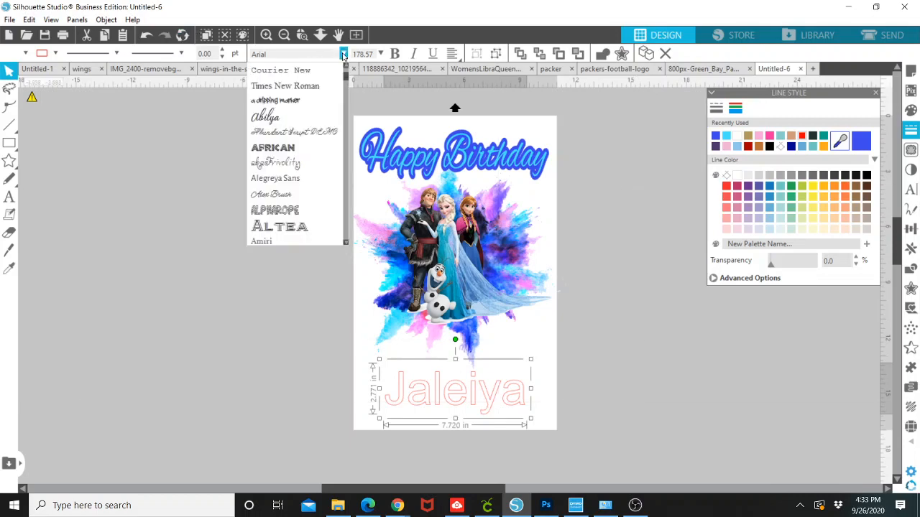
left_click(293, 123)
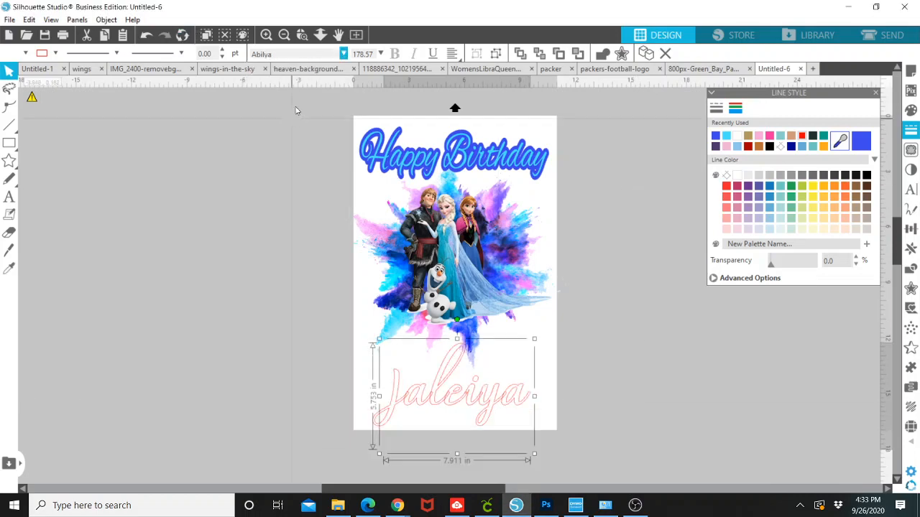
left_click(343, 54)
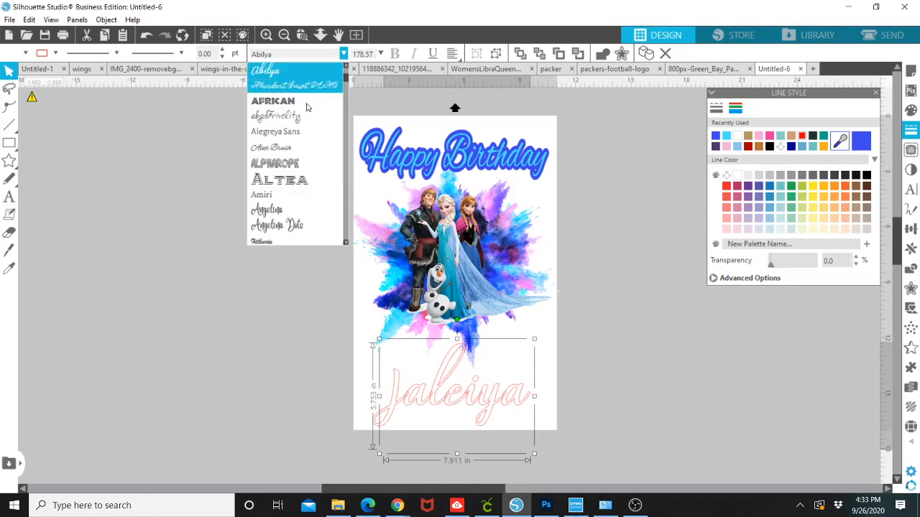
left_click(292, 149)
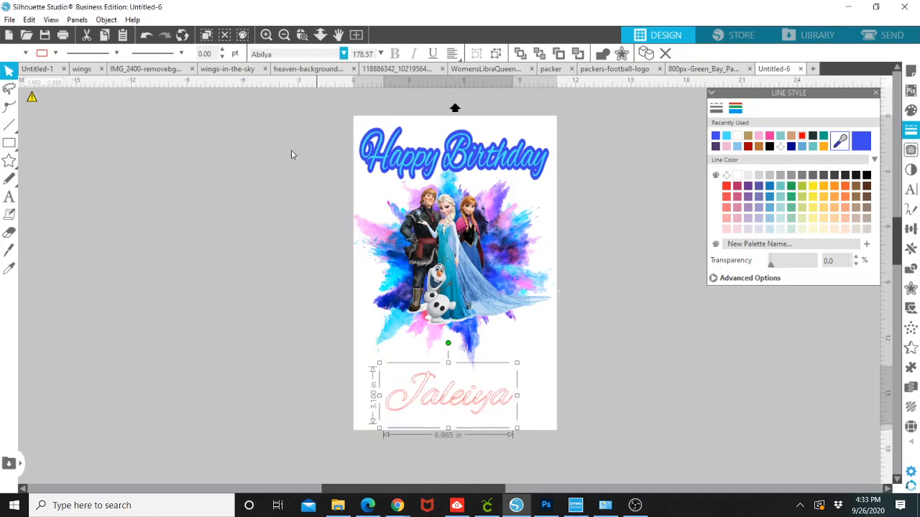
Change the name text's font to Calling Angels Personal Use.
left_click(344, 55)
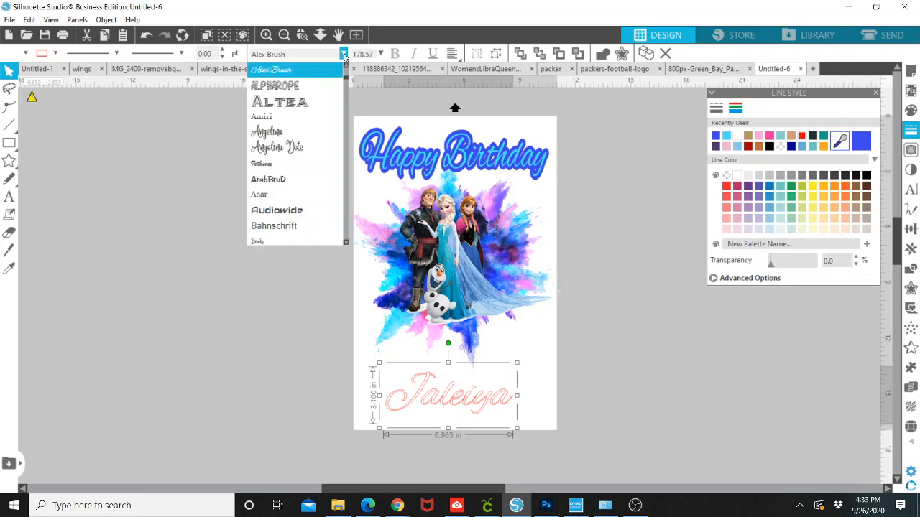
scroll(294, 151, "down", 4)
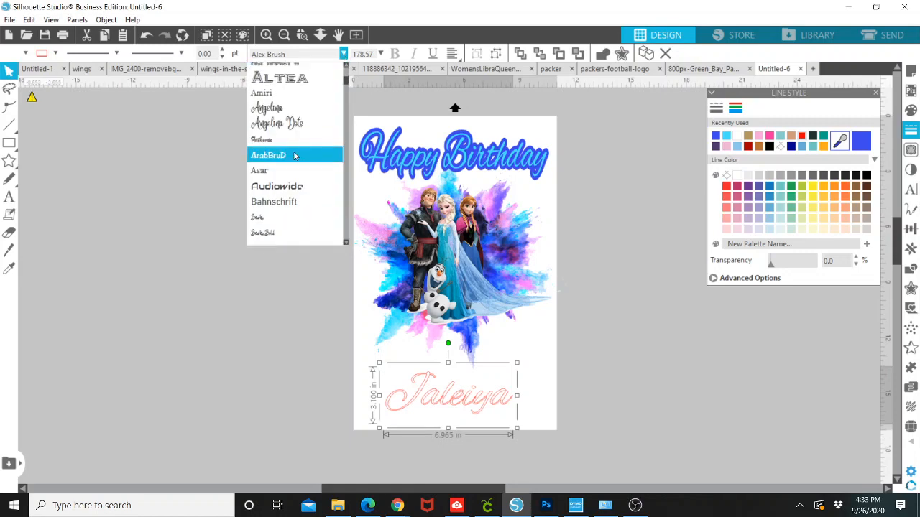
scroll(294, 161, "down", 2)
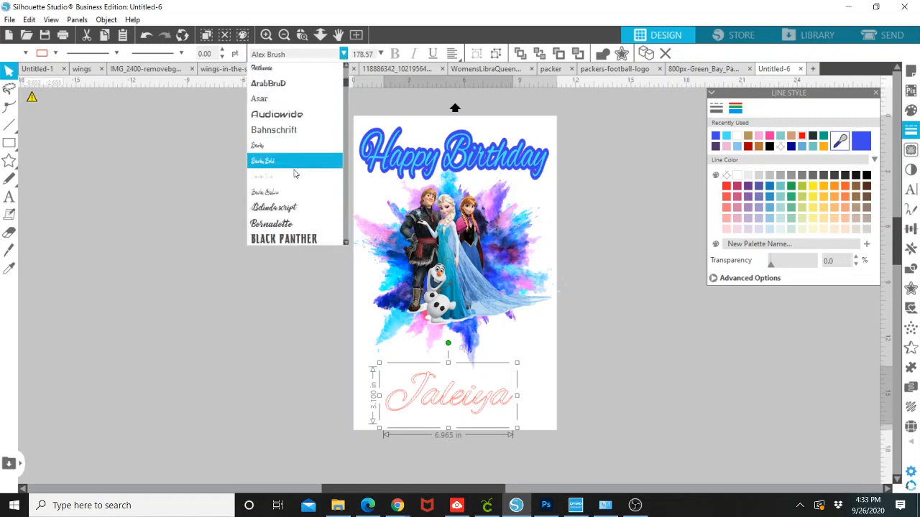
scroll(294, 176, "down", 4)
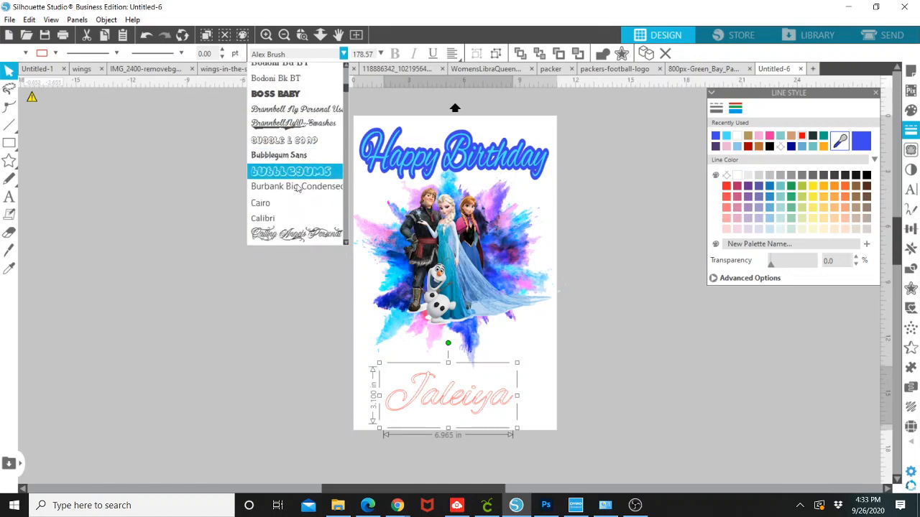
scroll(298, 194, "down", 2)
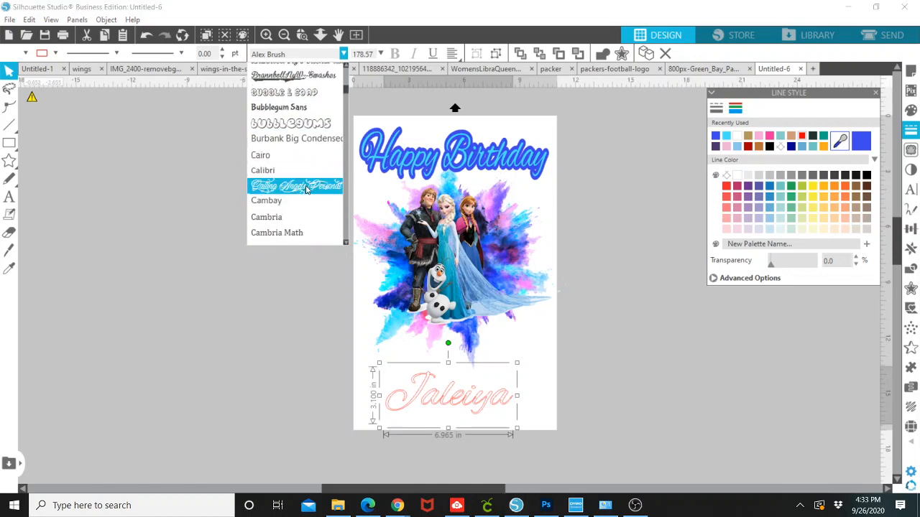
left_click(305, 186)
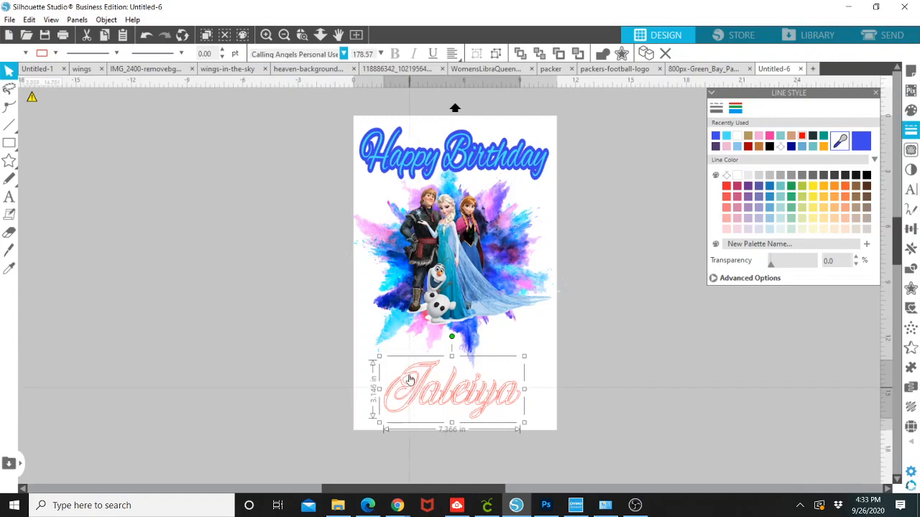
Set both the line colour and the fill colour of the name text to the recently used royal blue.
left_click(726, 136)
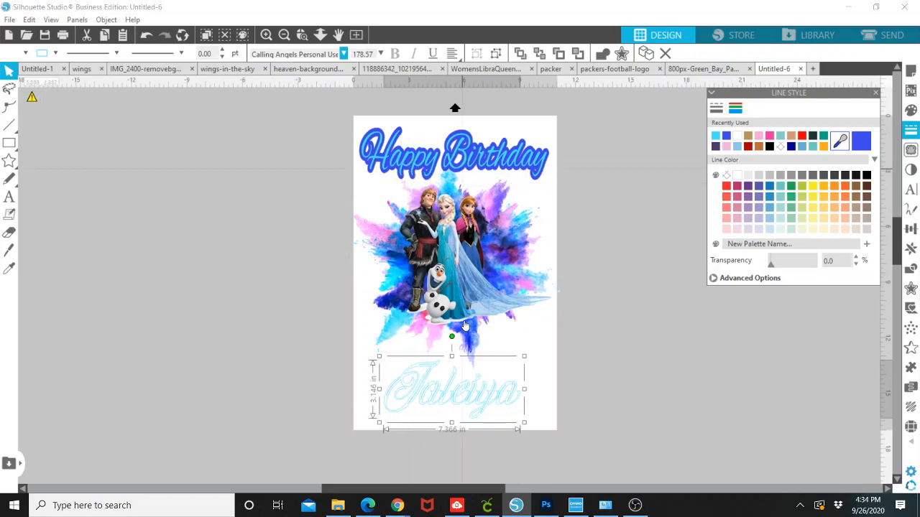
left_click(725, 137)
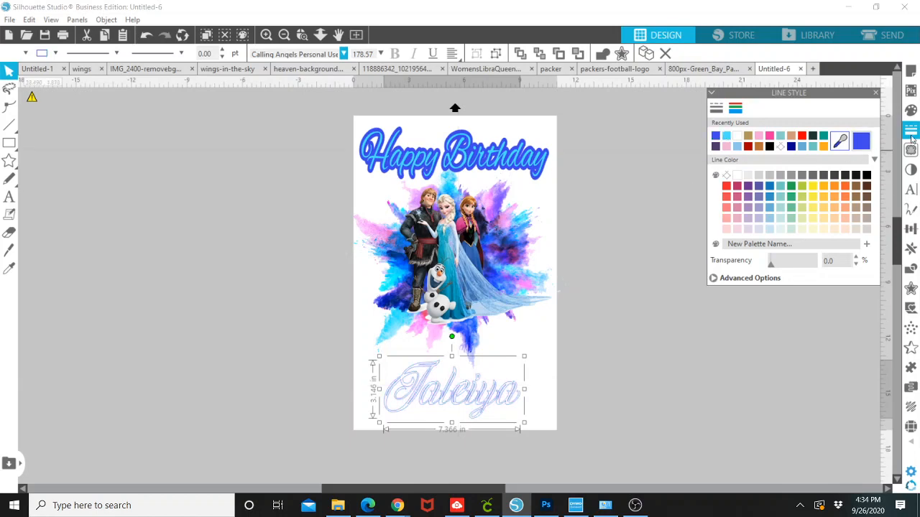
left_click(910, 109)
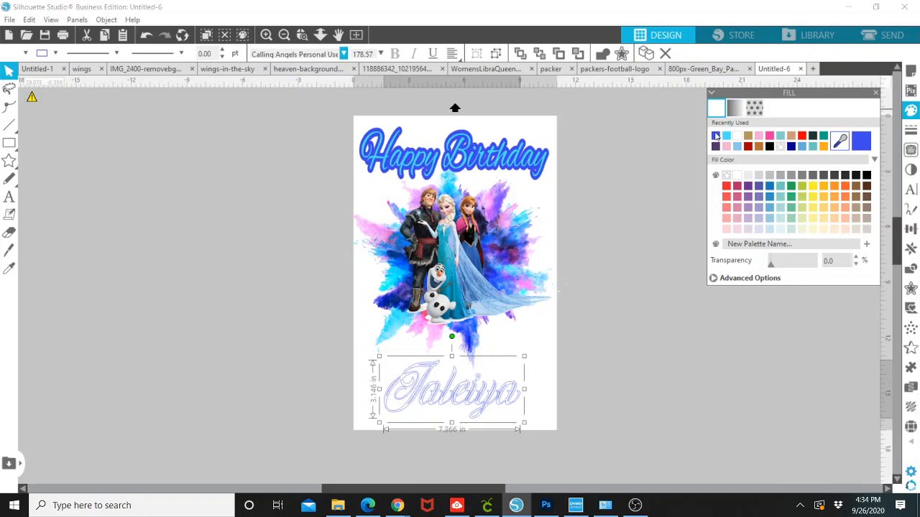
left_click(716, 136)
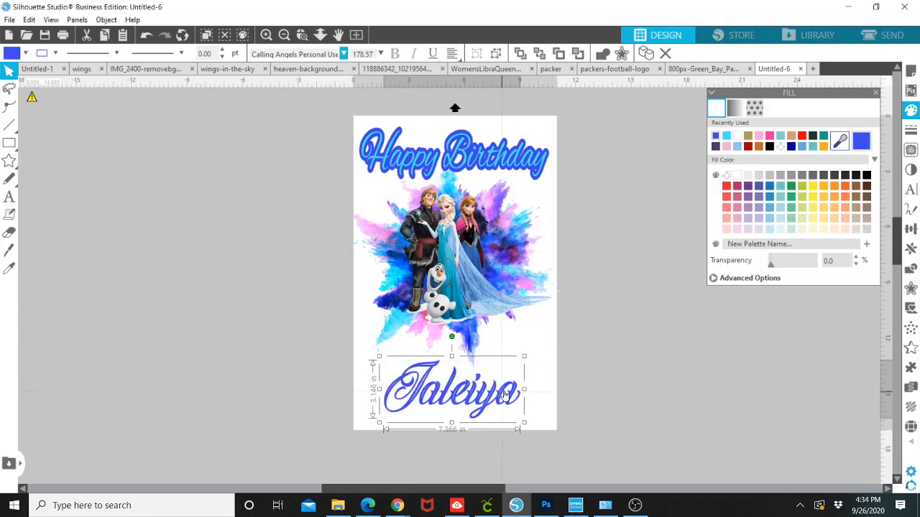
Move the name text down to the page's lower edge, and undo the displacement of the powder burst.
left_click_drag(505, 394, 492, 412)
left_click_drag(462, 233, 323, 146)
left_click(146, 36)
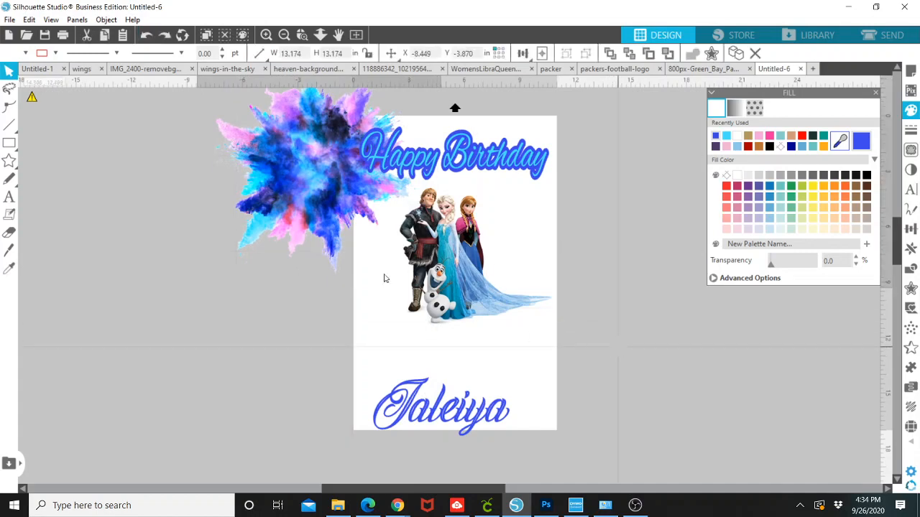
left_click(147, 36)
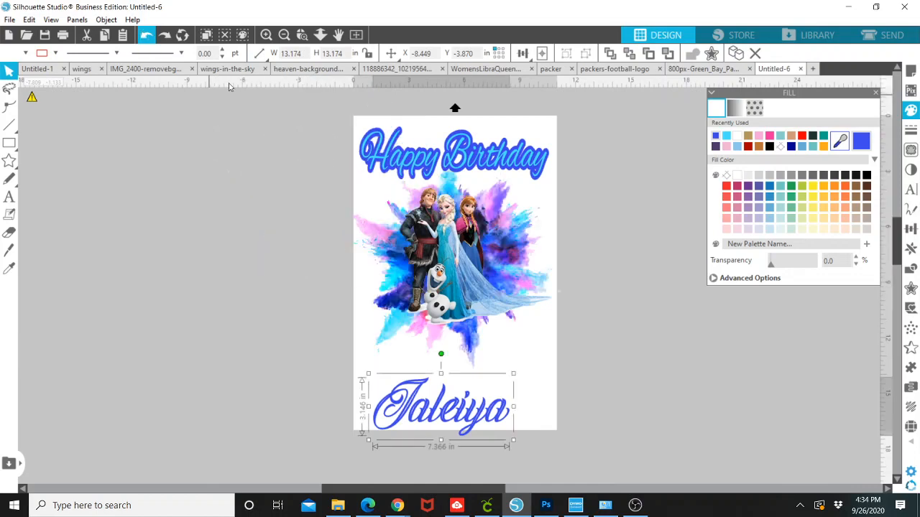
Move the characters and powder burst up together beneath the "Happy Birthday" text, and stretch the burst to about 14.05 in high.
left_click(409, 246)
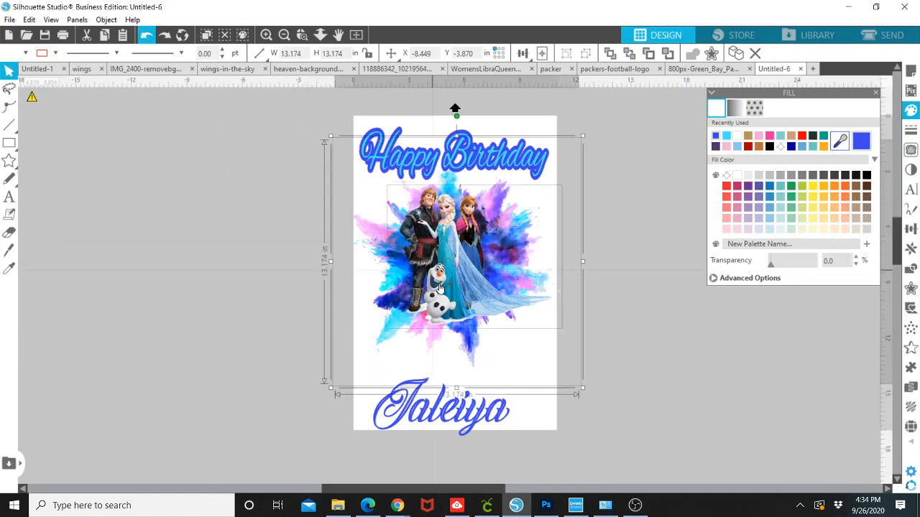
left_click_drag(440, 288, 475, 279)
left_click(595, 280)
left_click(385, 322)
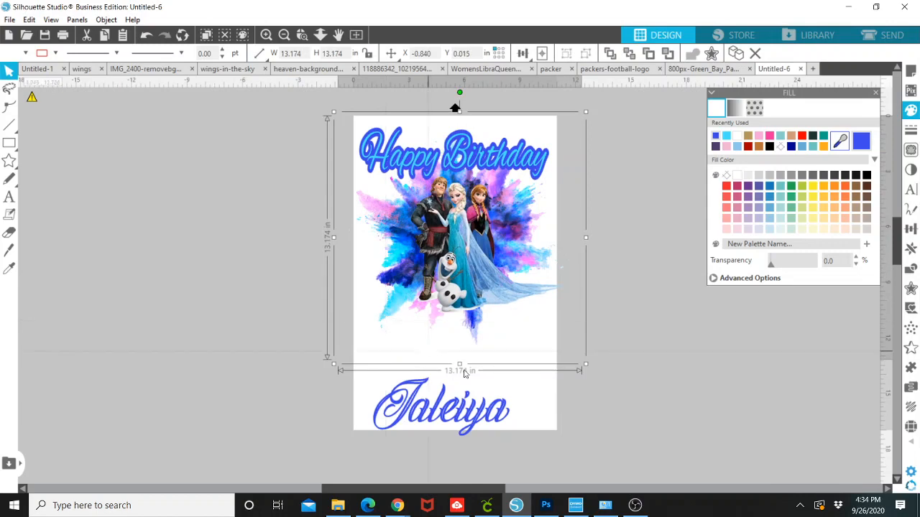
left_click_drag(459, 365, 459, 376)
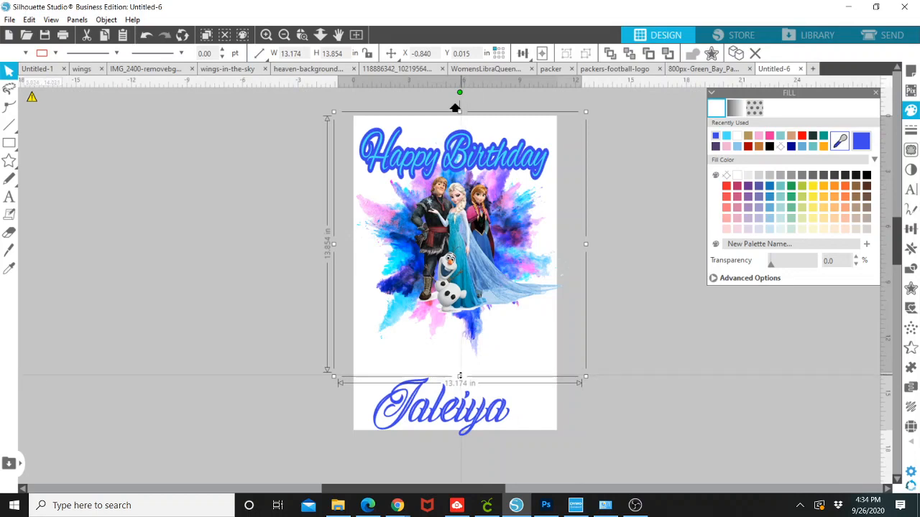
left_click_drag(459, 376, 460, 381)
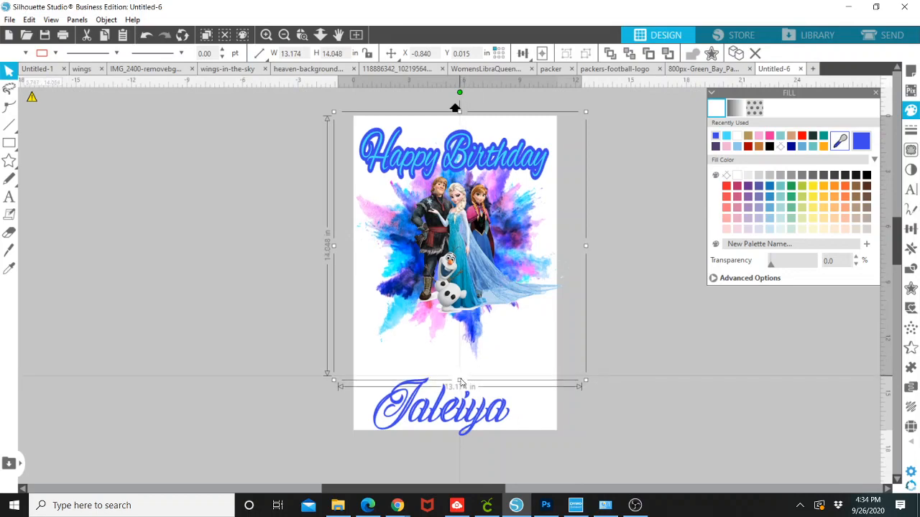
Shrink the characters image to about 8.88 by 7.24 in and reposition it over the powder burst within the page.
left_click(474, 269)
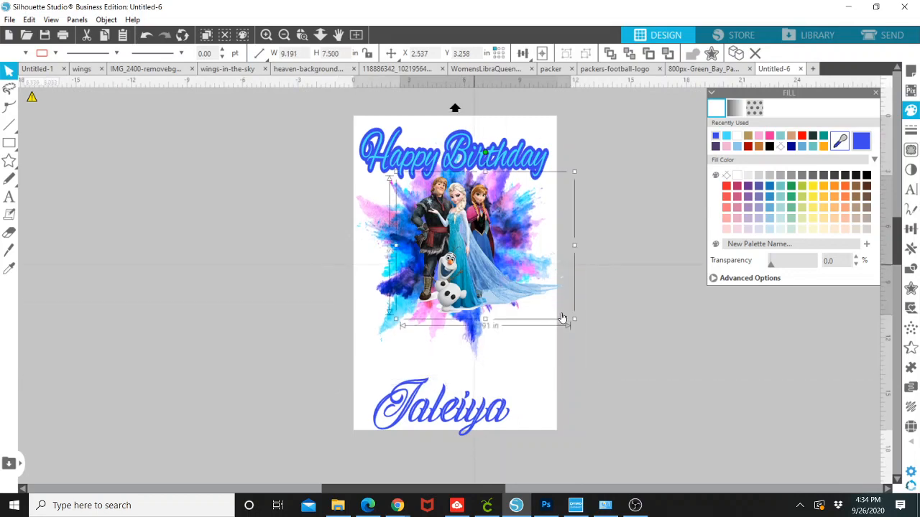
left_click_drag(573, 319, 568, 314)
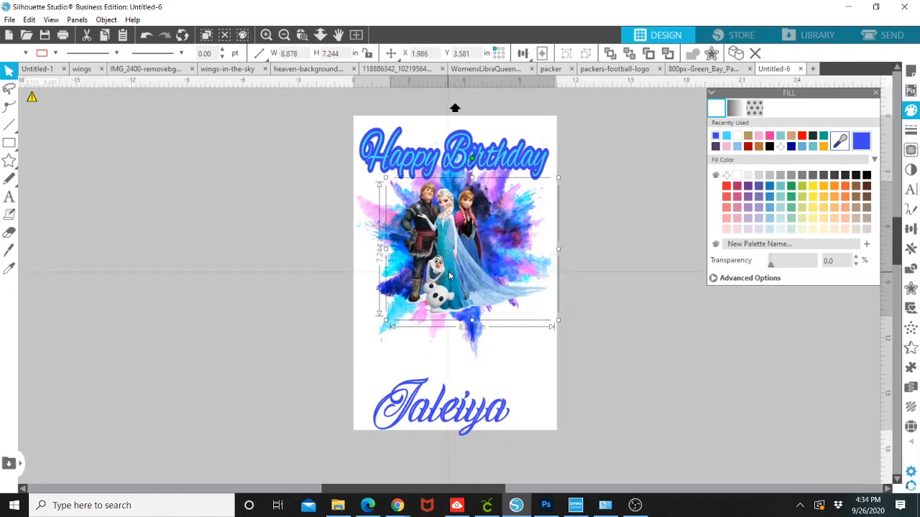
left_click(671, 370)
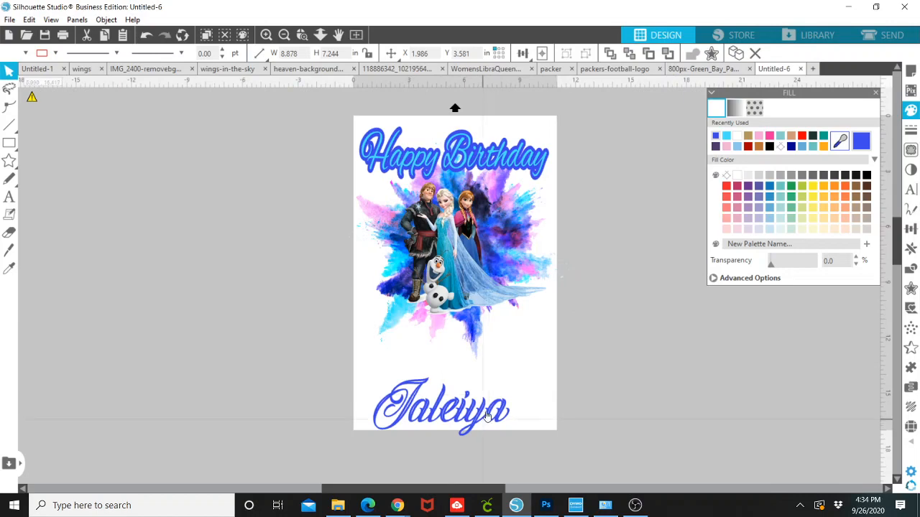
Move the name text up onto the lower part of the powder burst and create a 0.125 in rounded offset around it.
left_click_drag(486, 406, 498, 351)
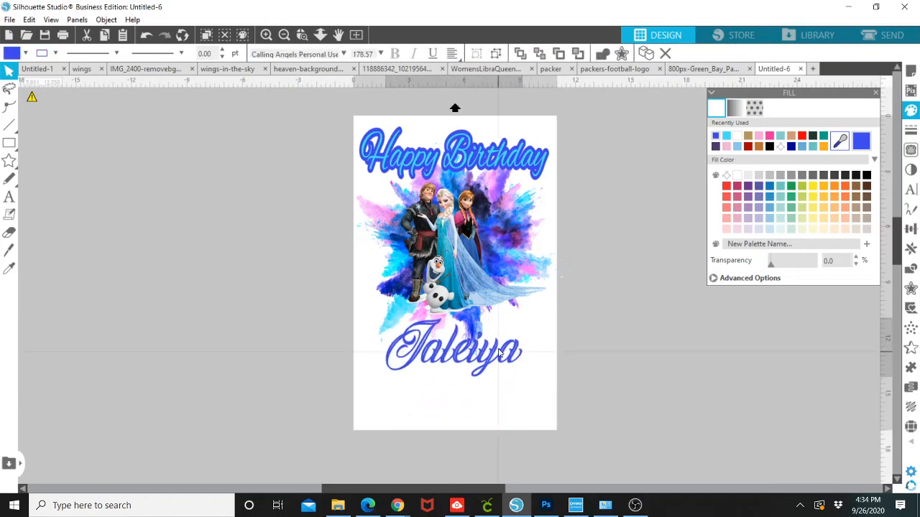
left_click(891, 230)
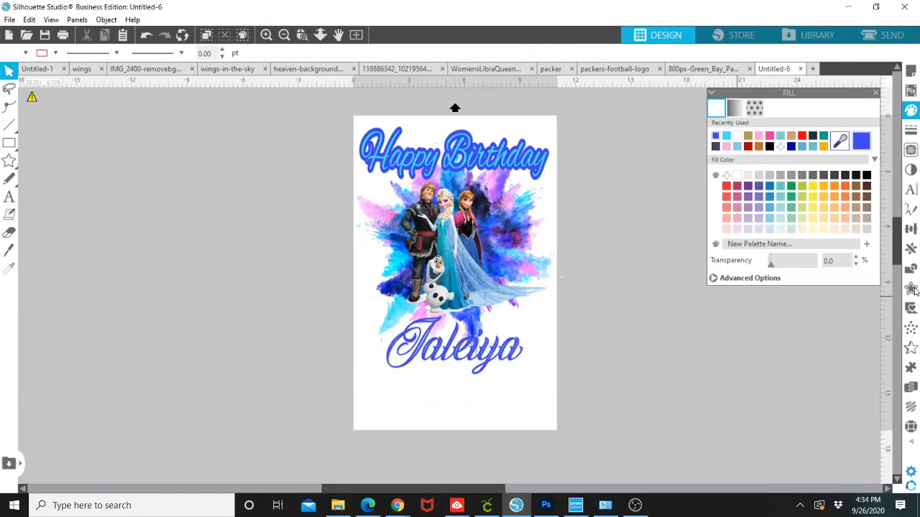
left_click(511, 354)
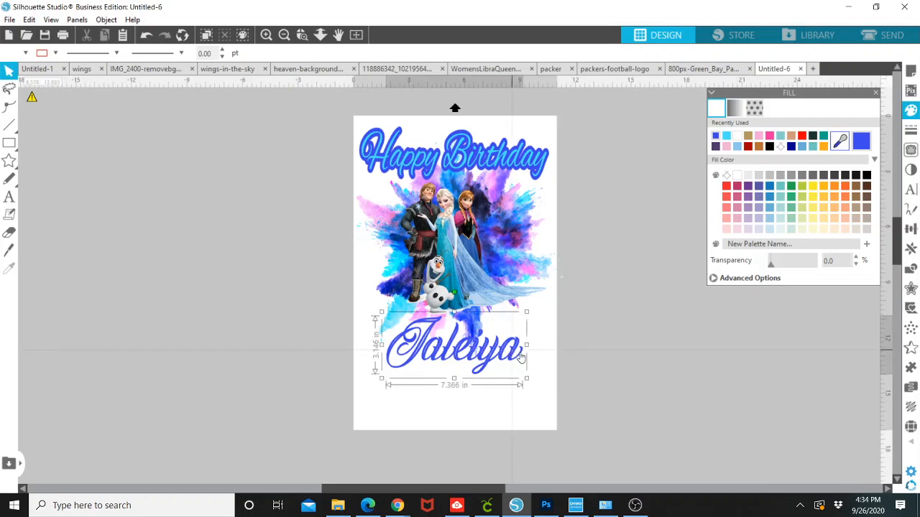
left_click(909, 289)
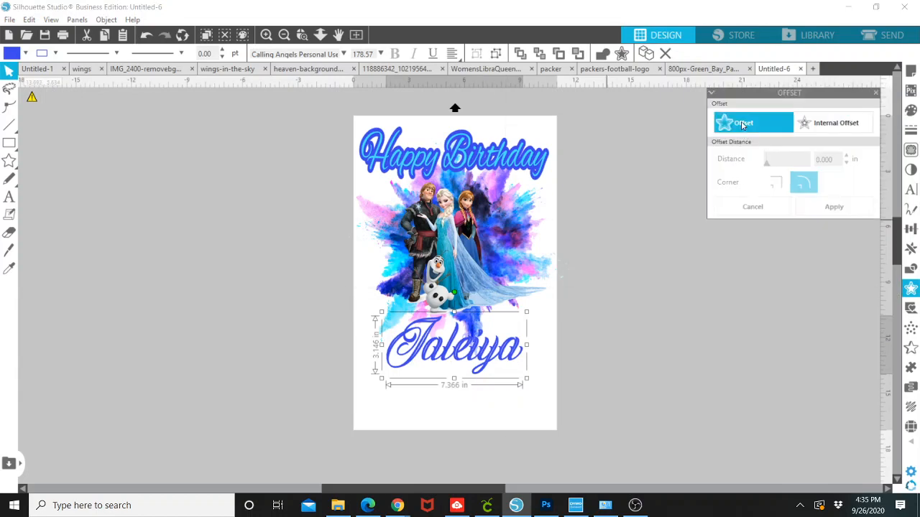
left_click(740, 124)
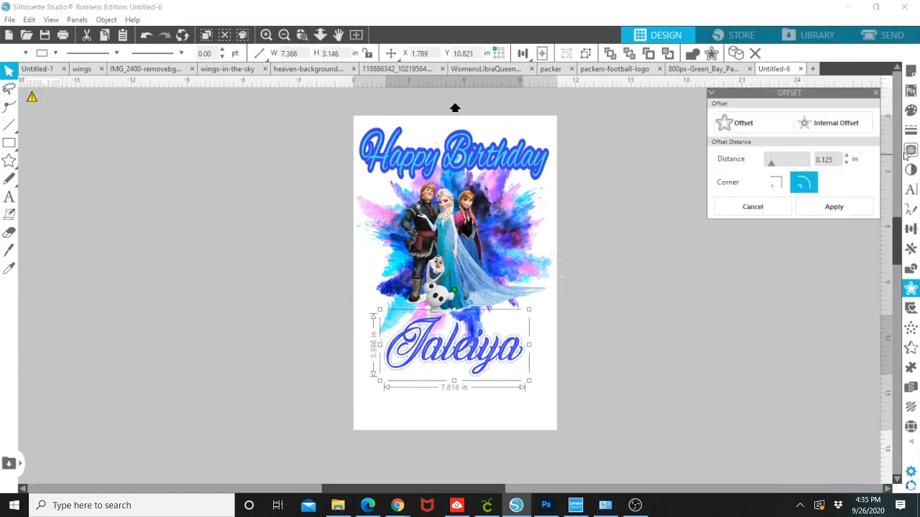
Fill the name's offset with the recently used light blue, and sample a pink from the powder burst with the colour picker.
left_click(912, 110)
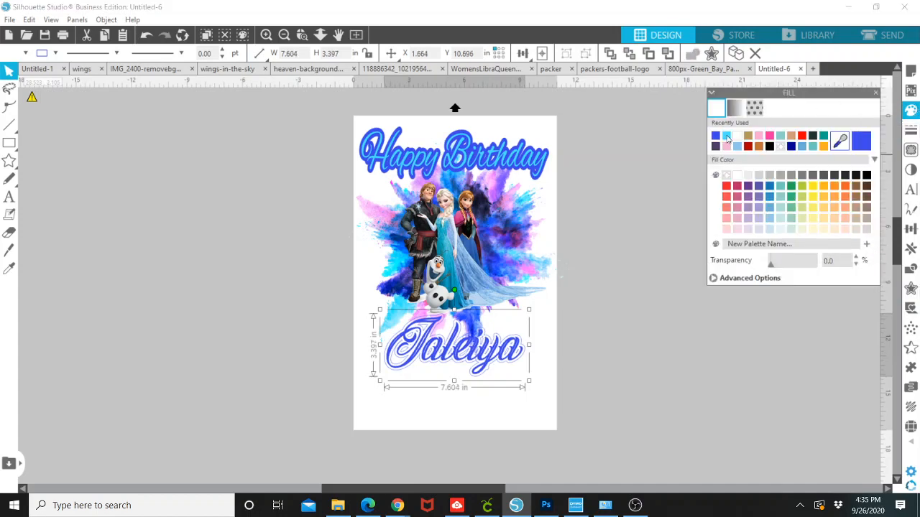
left_click(726, 136)
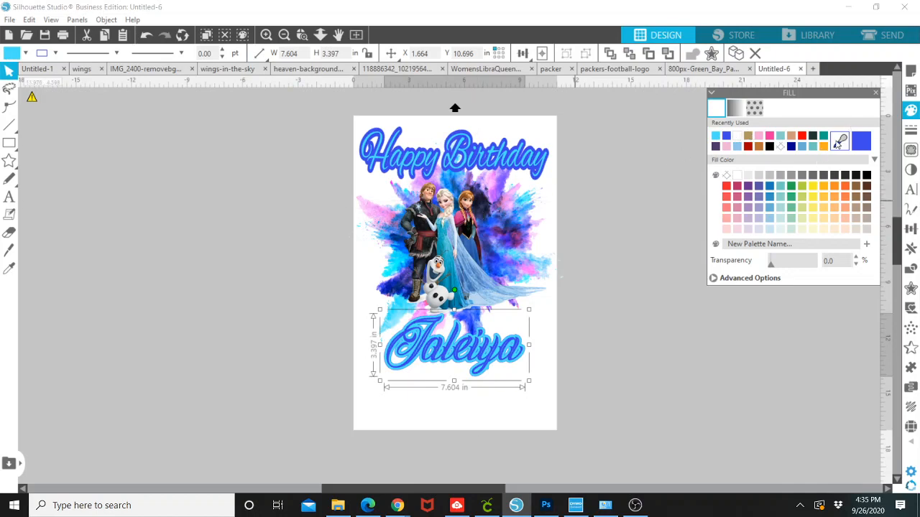
left_click(839, 141)
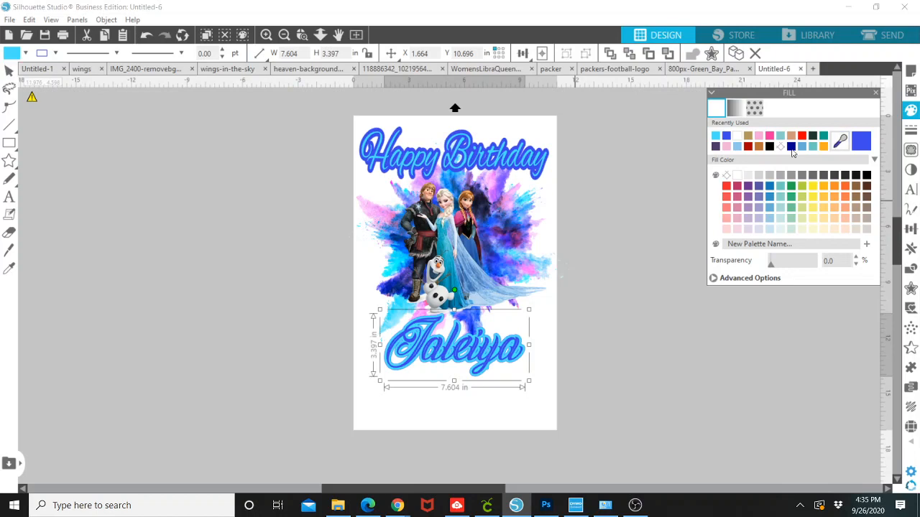
left_click(508, 196)
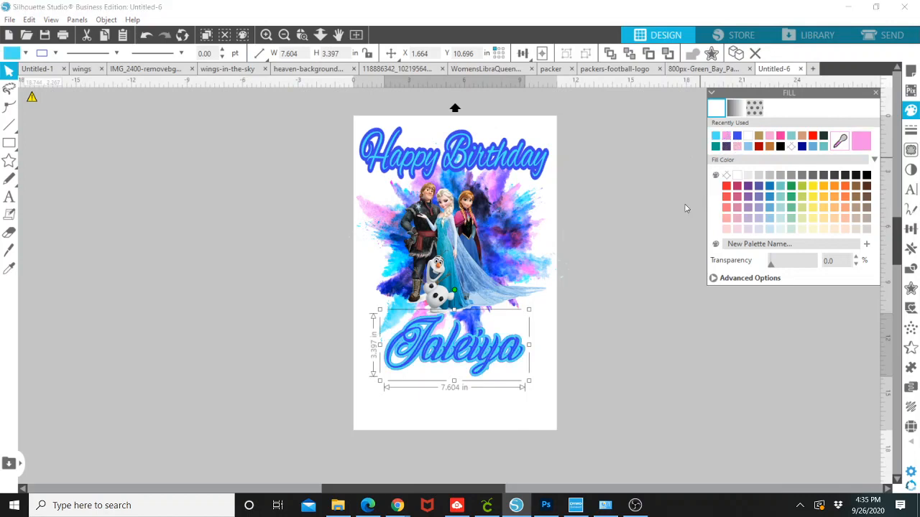
Set the line colour of the name's offset to the same light blue as its fill.
left_click(911, 131)
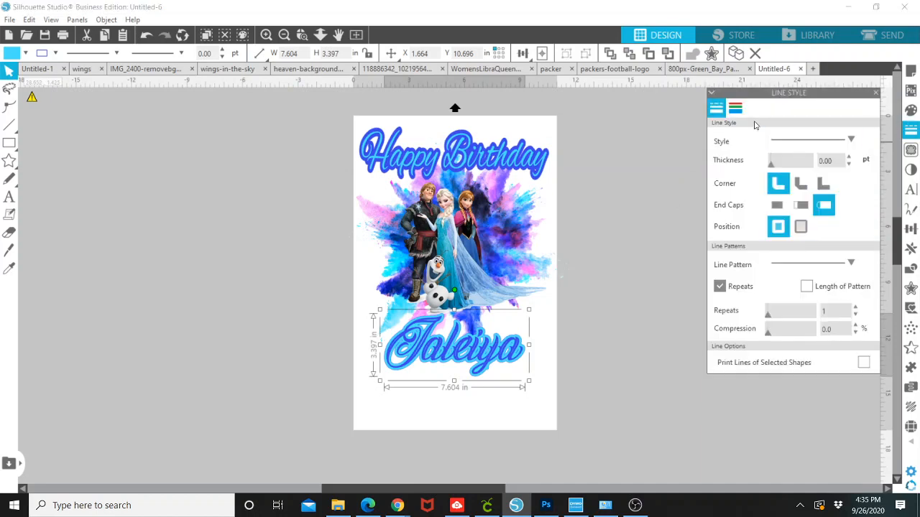
left_click(733, 110)
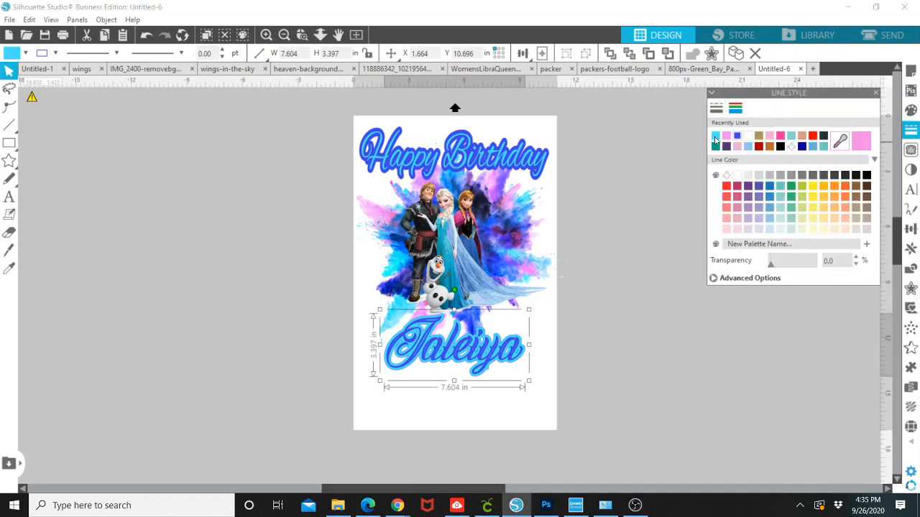
left_click(715, 138)
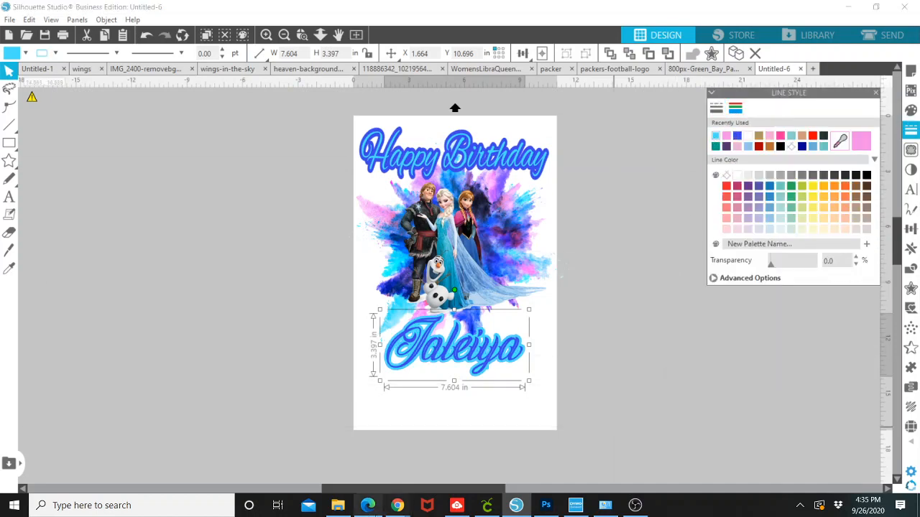
mouse_move(488, 509)
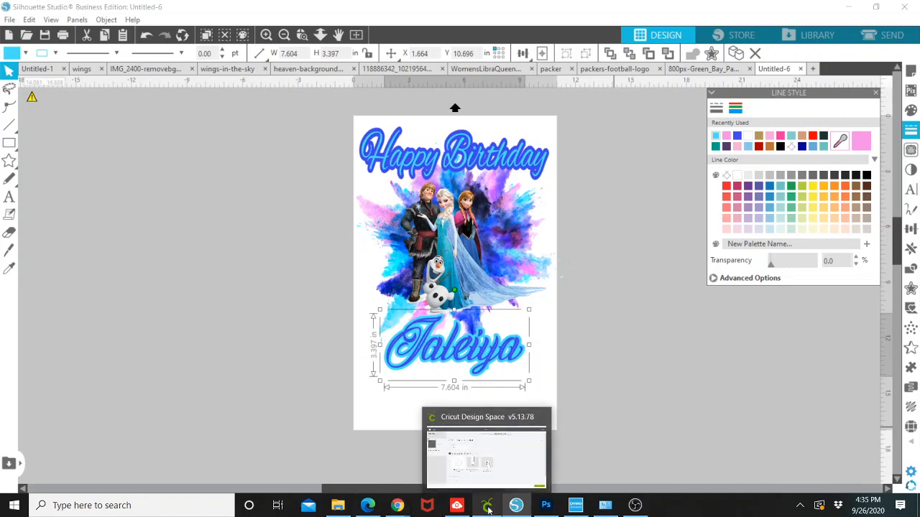
left_click(635, 505)
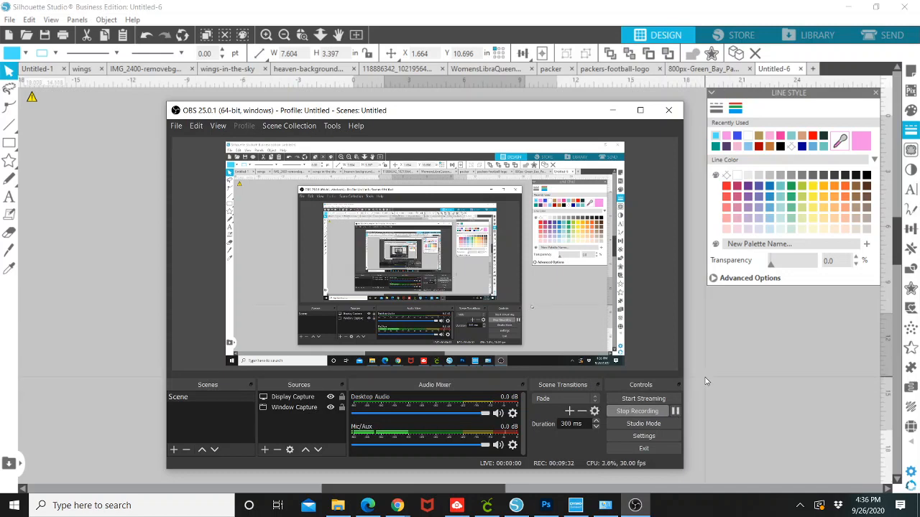
left_click(677, 413)
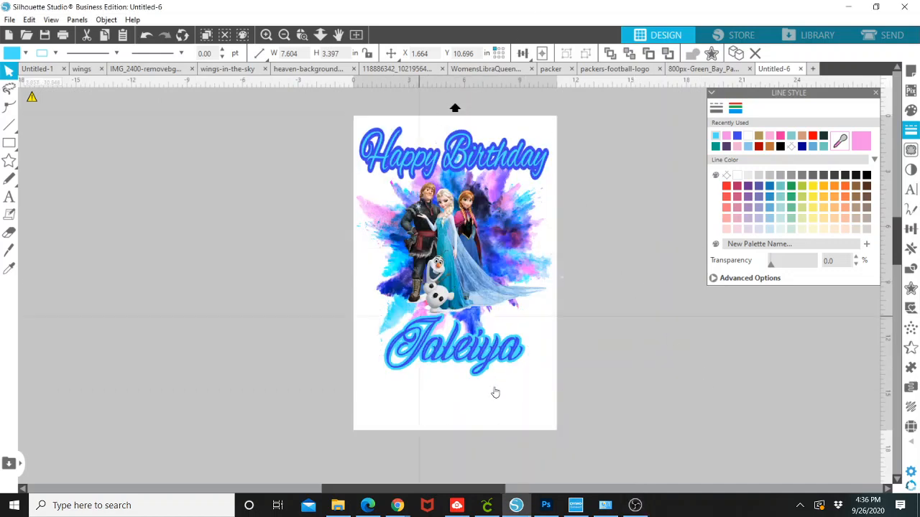
left_click(423, 376)
left_click_drag(416, 387, 476, 392)
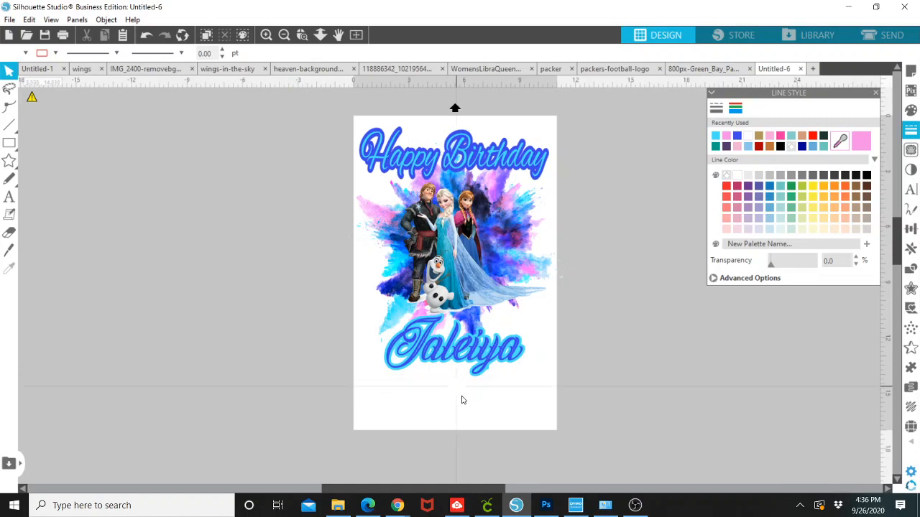
Select the whole design and apply Align Center so all elements share one vertical centre line.
key("ctrl+a")
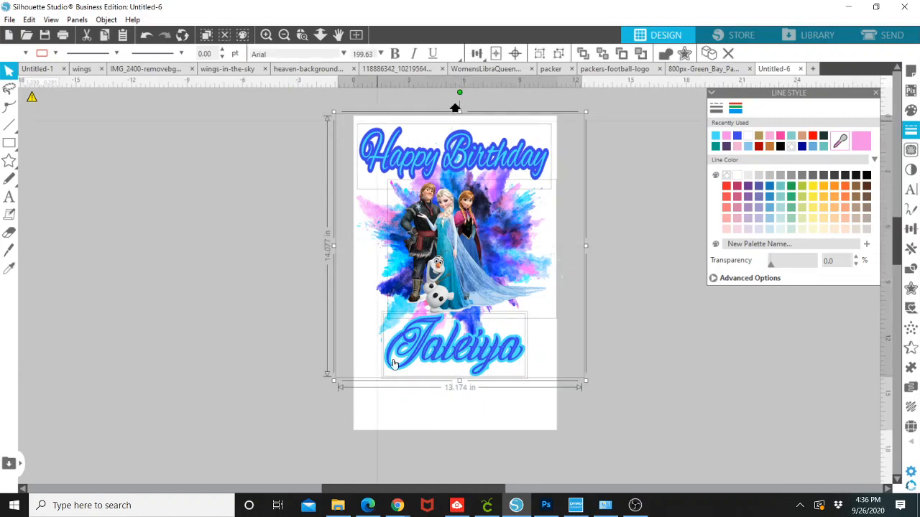
left_click(106, 20)
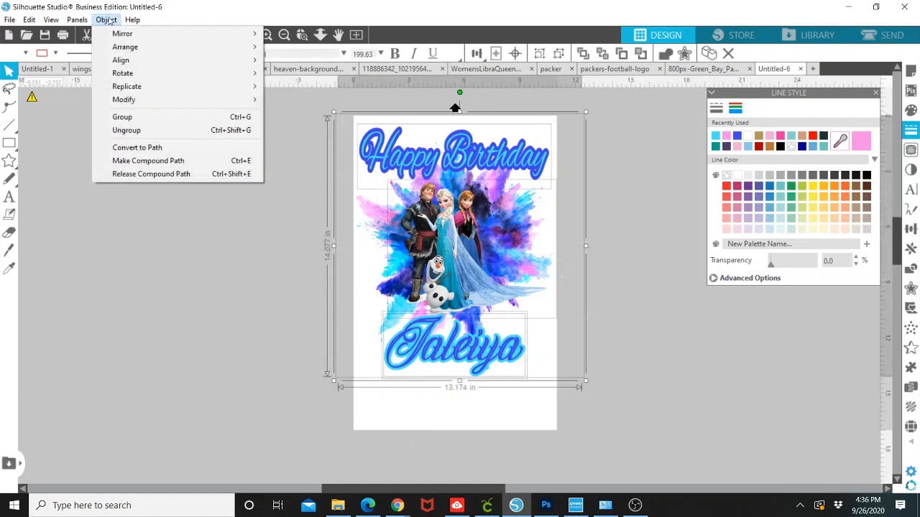
mouse_move(118, 60)
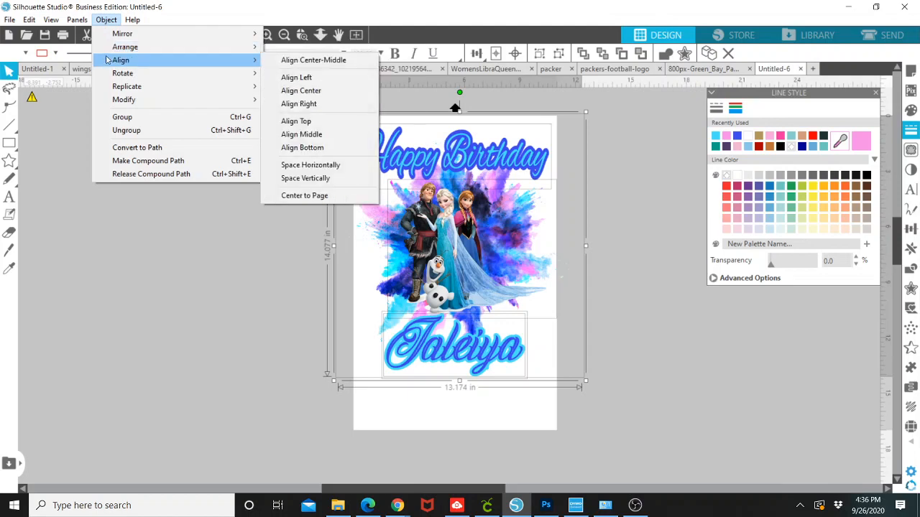
left_click(284, 90)
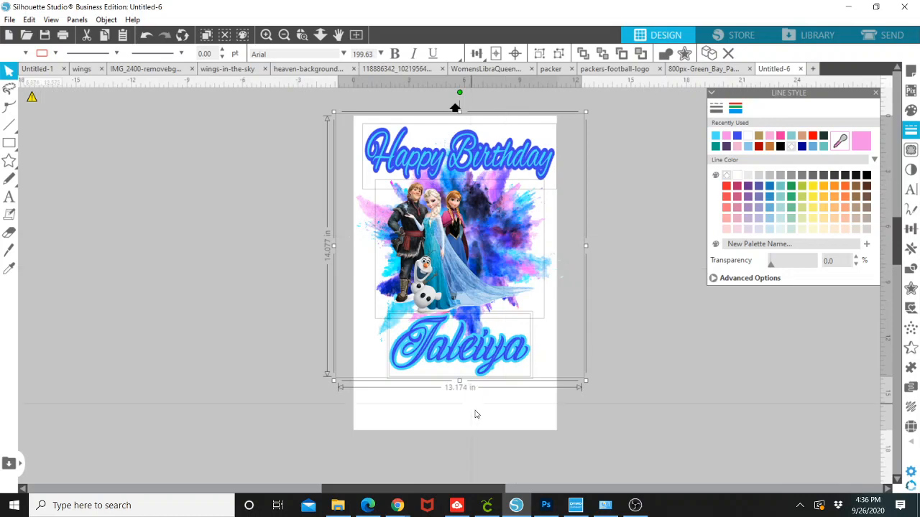
left_click_drag(518, 426, 304, 99)
left_click(105, 19)
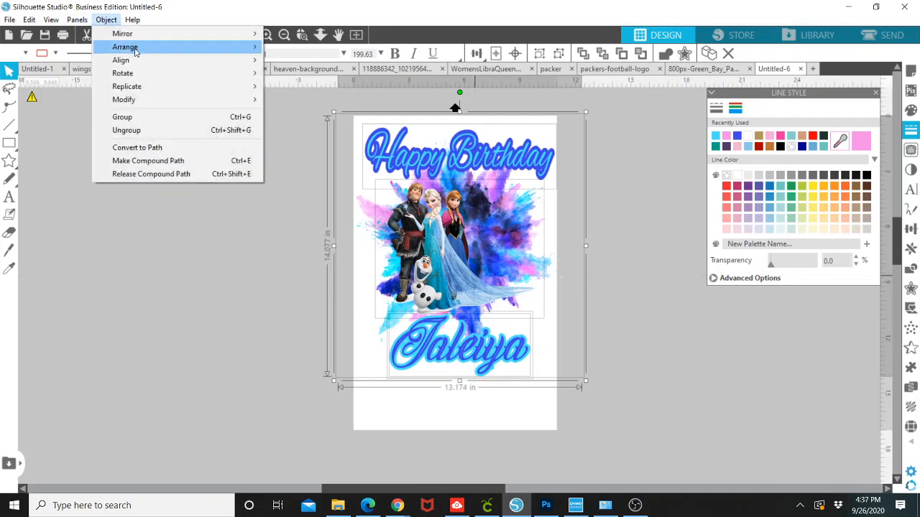
mouse_move(135, 51)
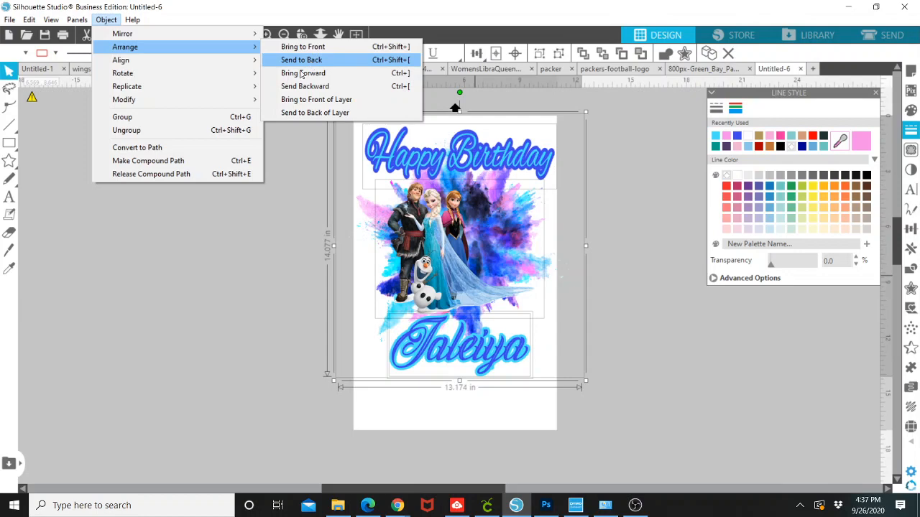
left_click(295, 91)
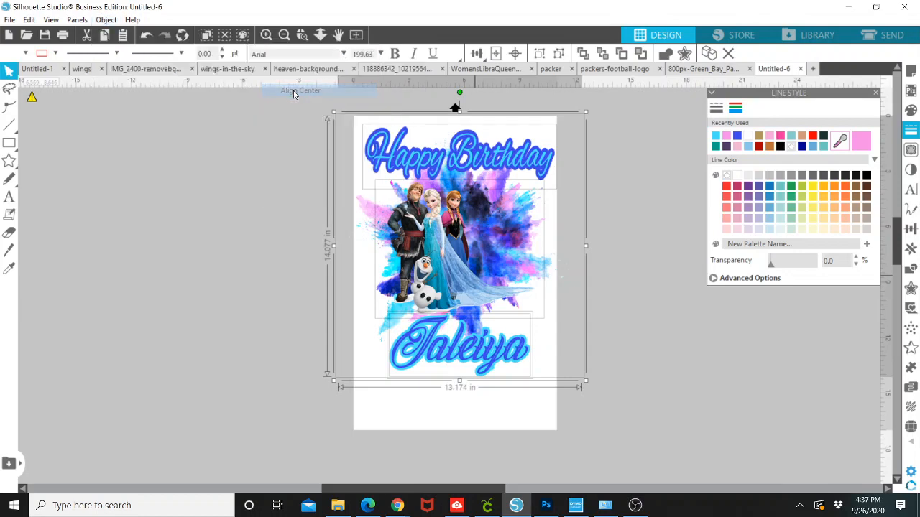
left_click(546, 237)
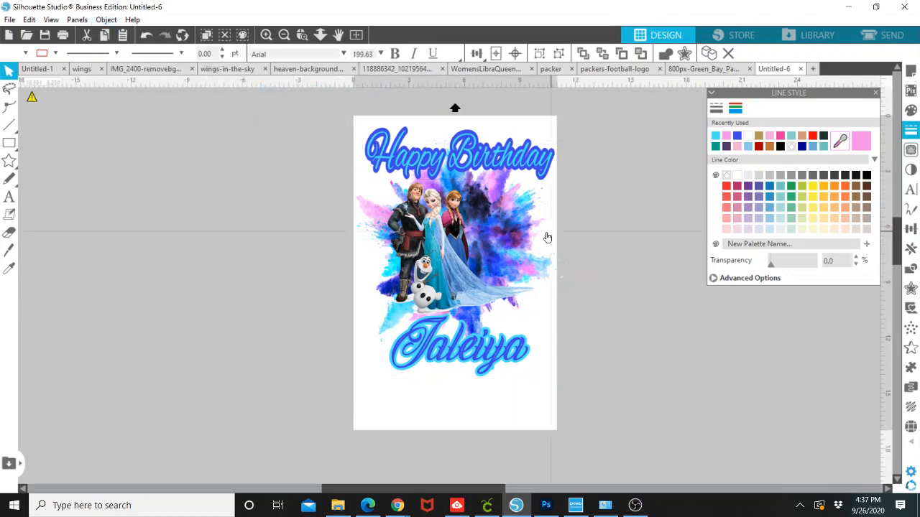
Shift the characters image rightward over the powder burst to X 2.150 and Y 3.355 in.
left_click(527, 246)
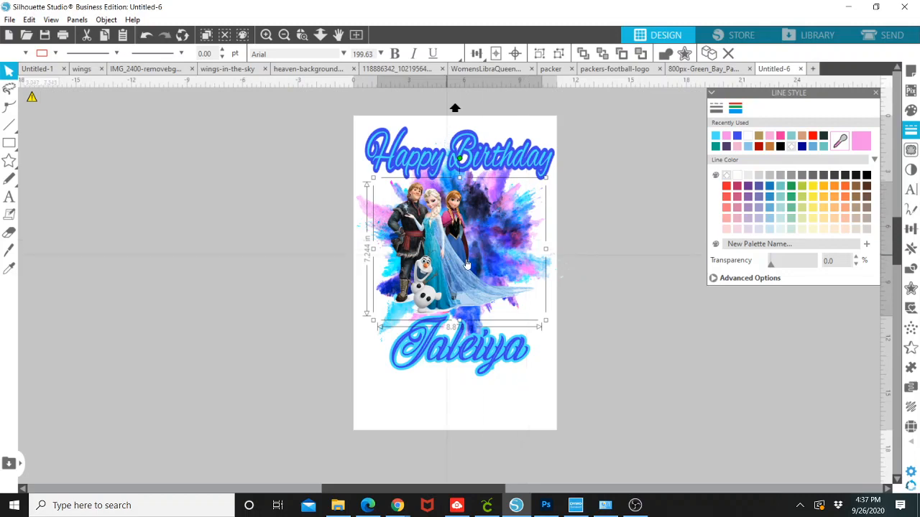
left_click(270, 240)
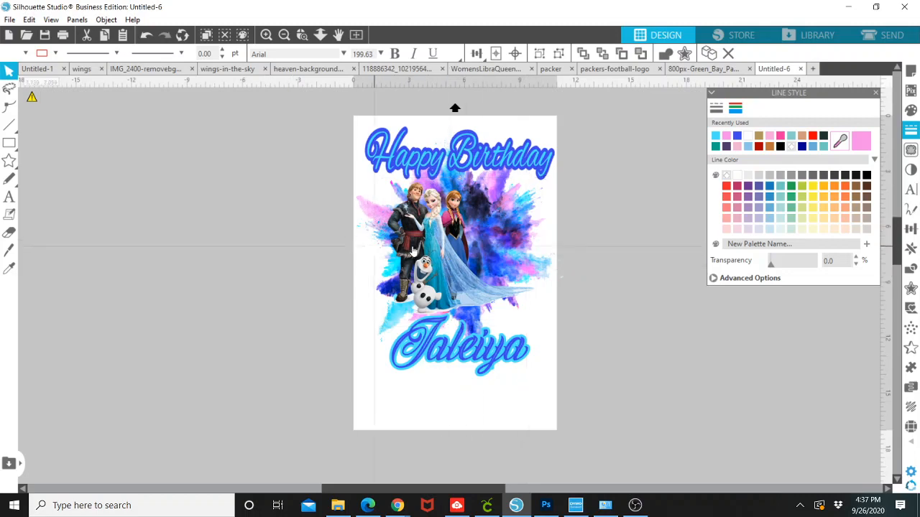
left_click_drag(412, 248, 429, 246)
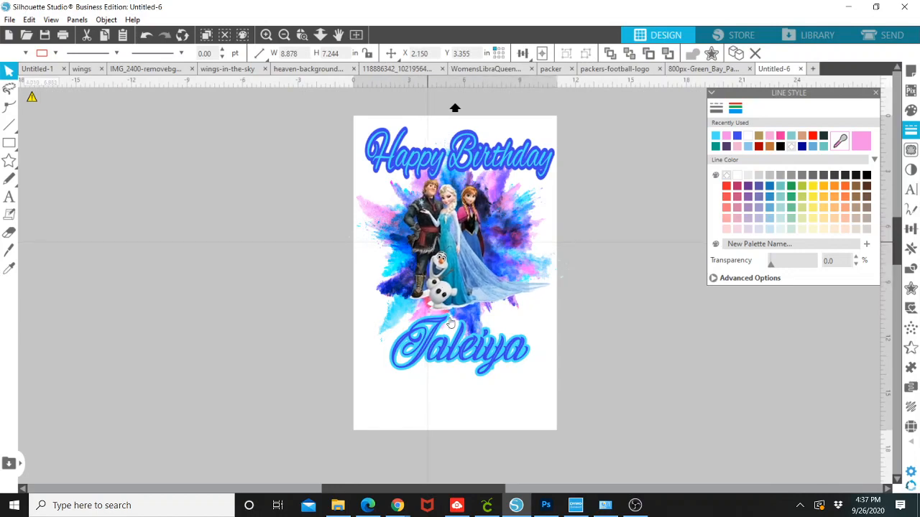
Centre-align the name, characters and "Happy Birthday" text, and shift the characters image rightward to X 2.295 and Y 3.355 in.
left_click(449, 349)
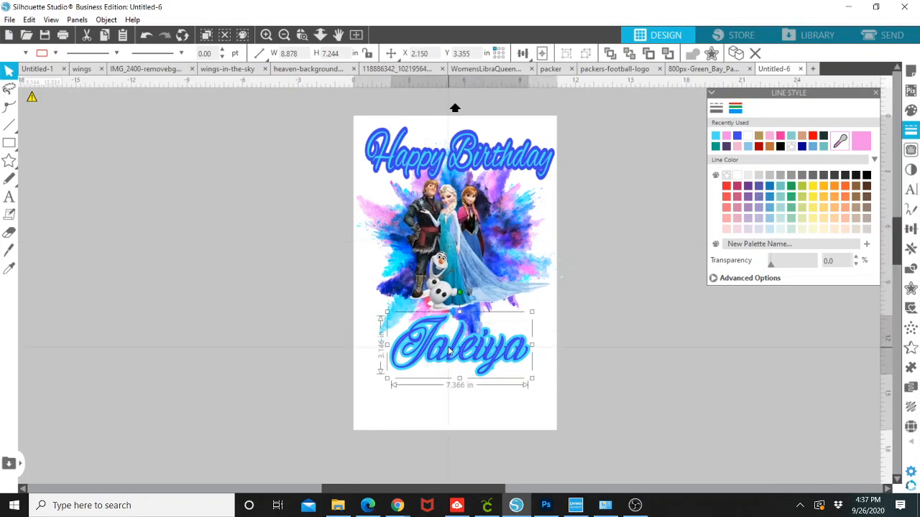
left_click(452, 230, "shift")
left_click(466, 152, "shift")
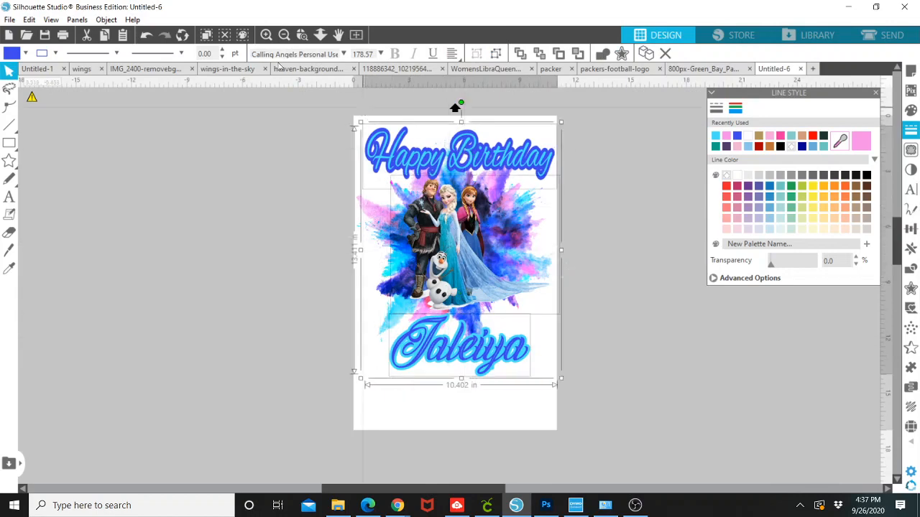
left_click(106, 20)
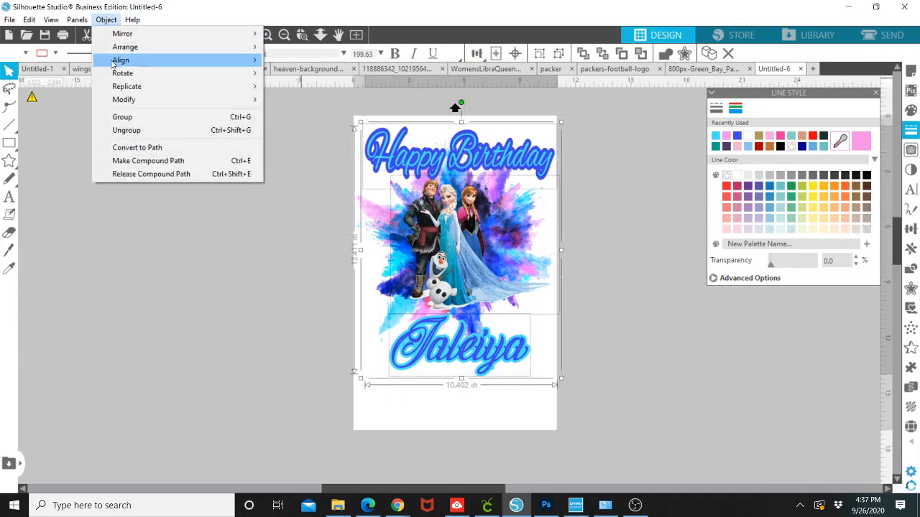
mouse_move(123, 60)
left_click(286, 93)
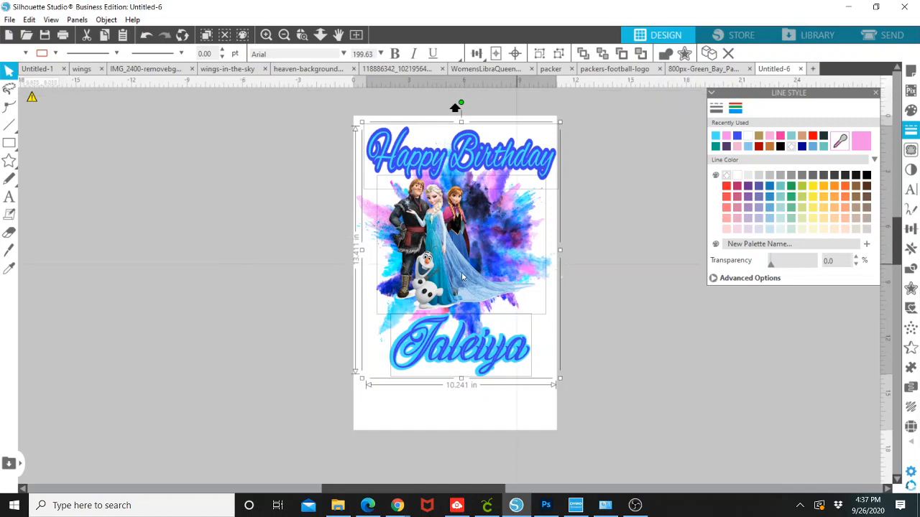
left_click(333, 285)
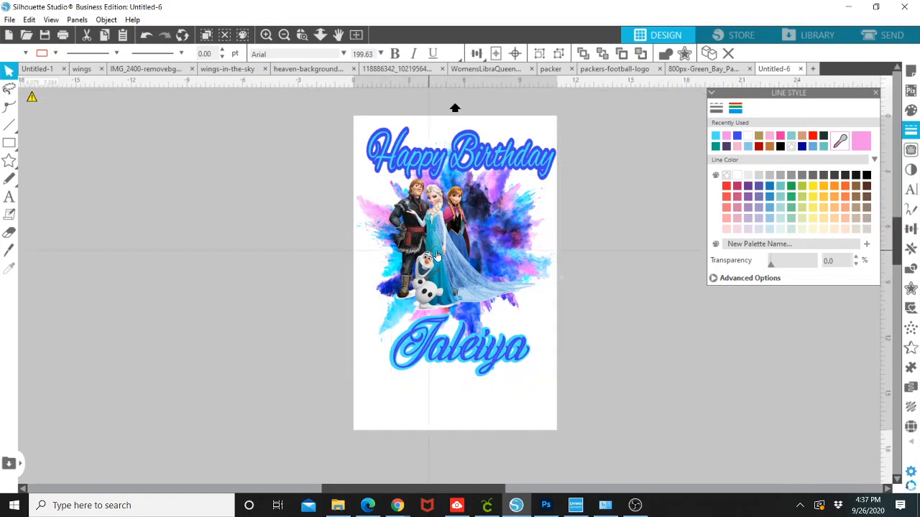
left_click_drag(437, 256, 446, 250)
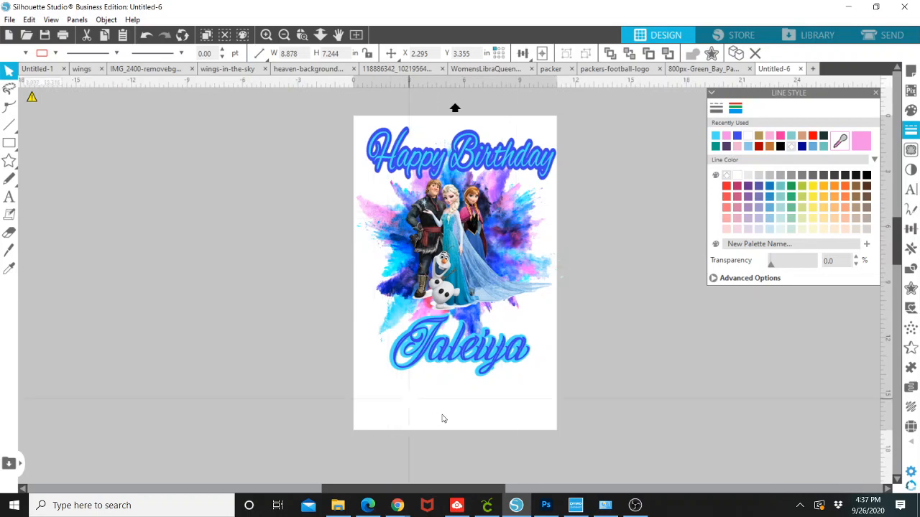
Move the name text and its light blue offset down below the powder burst, keeping them stacked.
left_click(444, 359)
left_click_drag(503, 396, 481, 405)
left_click_drag(487, 360, 489, 394)
left_click_drag(490, 337, 488, 376)
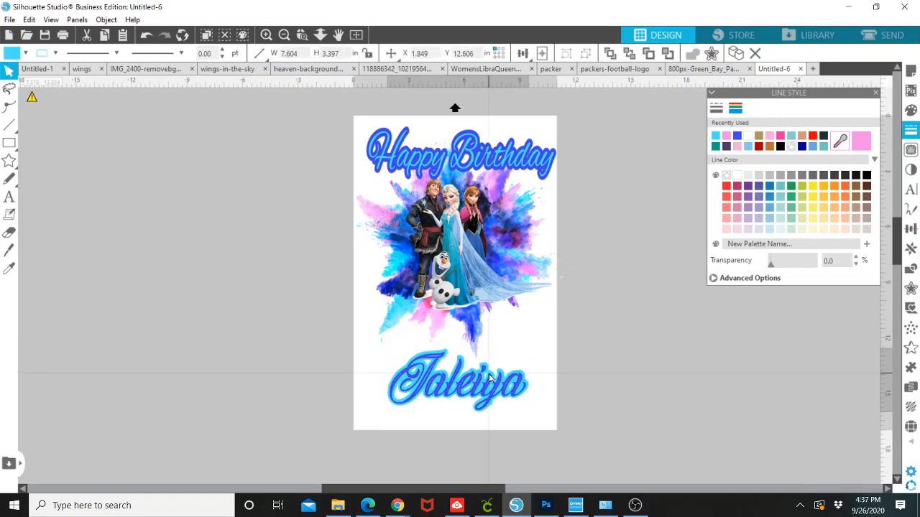
left_click(571, 445)
Group the name text with its offset and move the group up over the burst's lower part to X 1.590 and Y 10.599 in.
left_click(411, 393)
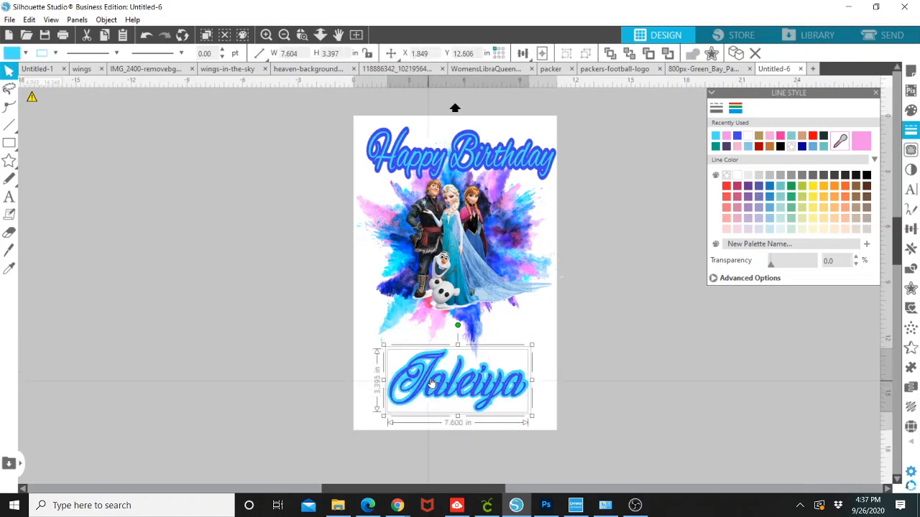
right_click(492, 381)
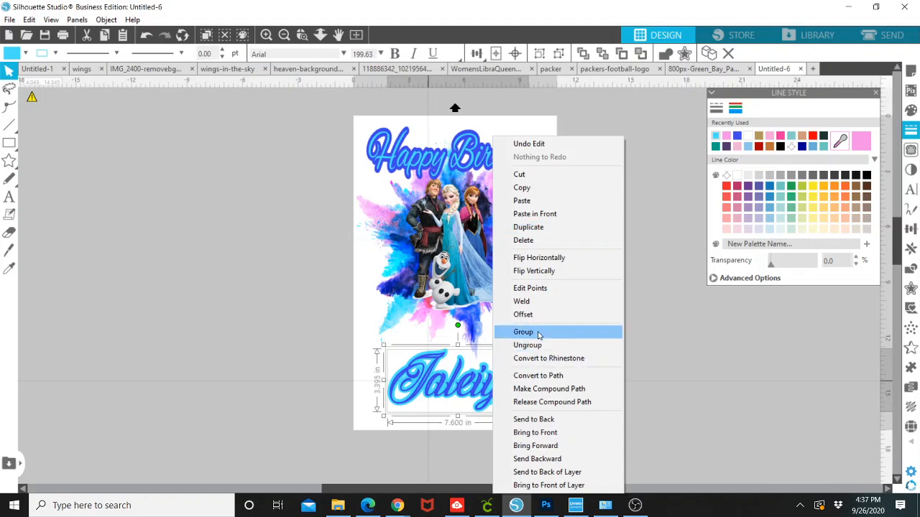
left_click(539, 335)
left_click_drag(485, 390, 478, 351)
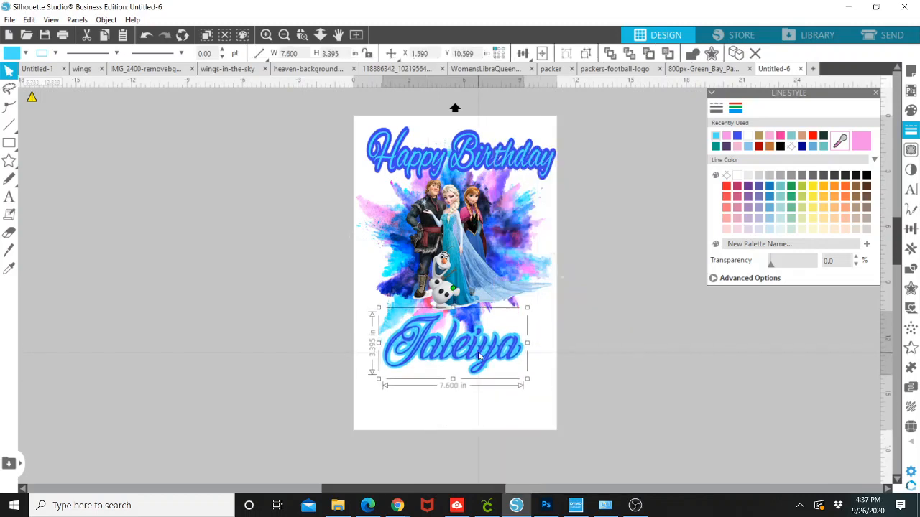
Try to shift the "Happy Birthday" text slightly left together with the powder burst, and undo the move.
left_click(540, 276)
left_click(381, 330)
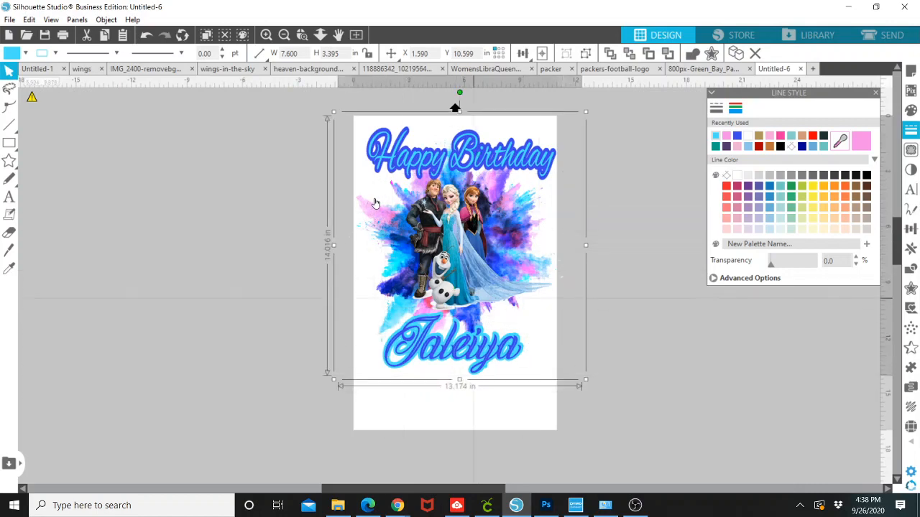
left_click(426, 249)
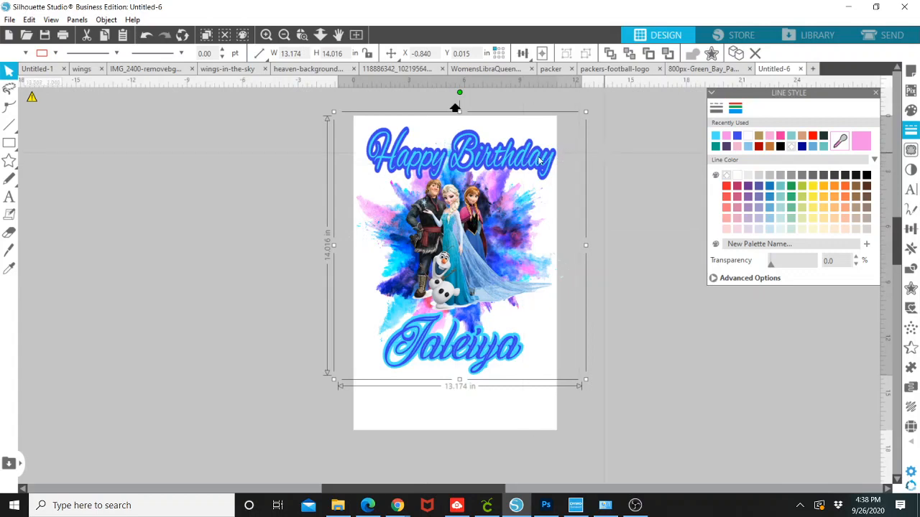
left_click_drag(535, 158, 525, 158)
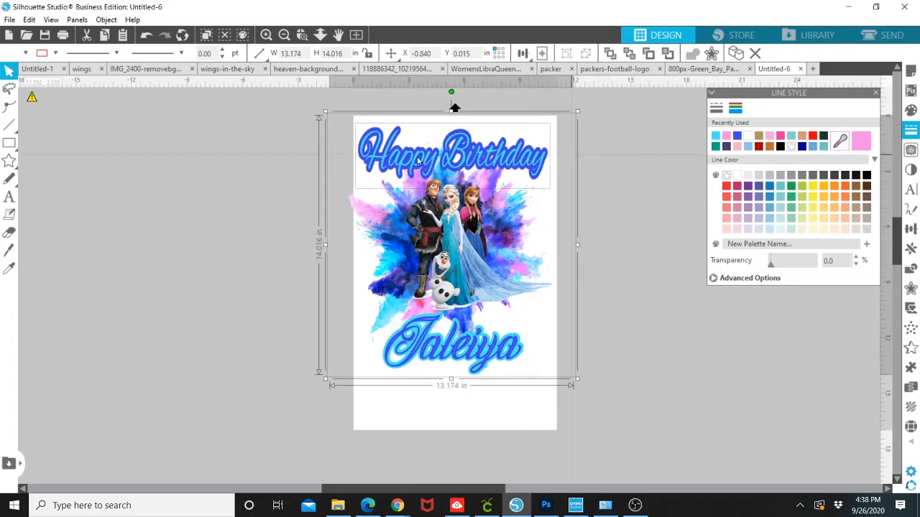
left_click(146, 36)
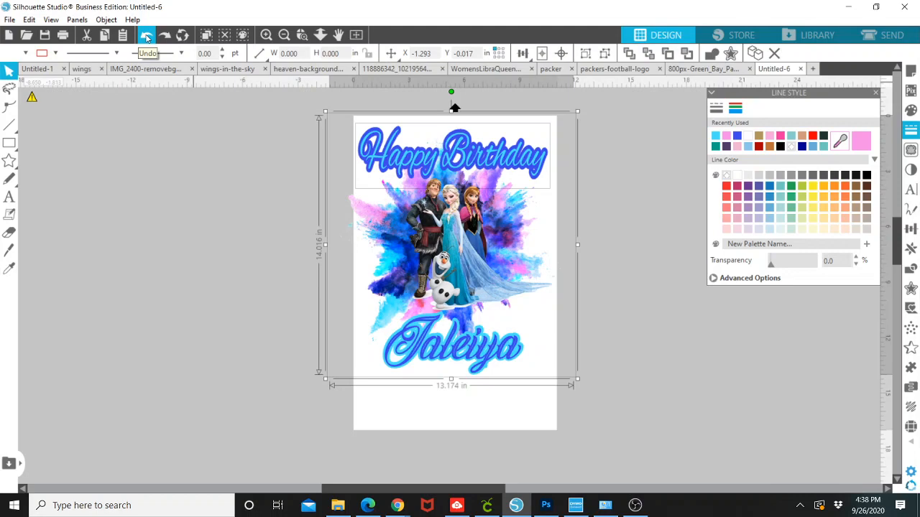
left_click(146, 36)
left_click(147, 36)
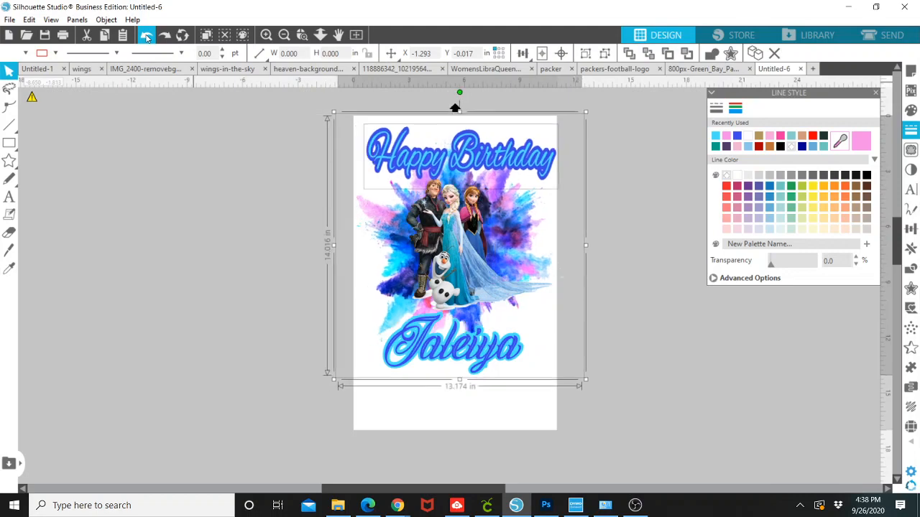
Move only the "Happy Birthday" text slightly up and left to X 0.350 and Y 0.499 in.
left_click(142, 247)
left_click_drag(372, 149, 368, 144)
scroll(367, 145, "down", 5)
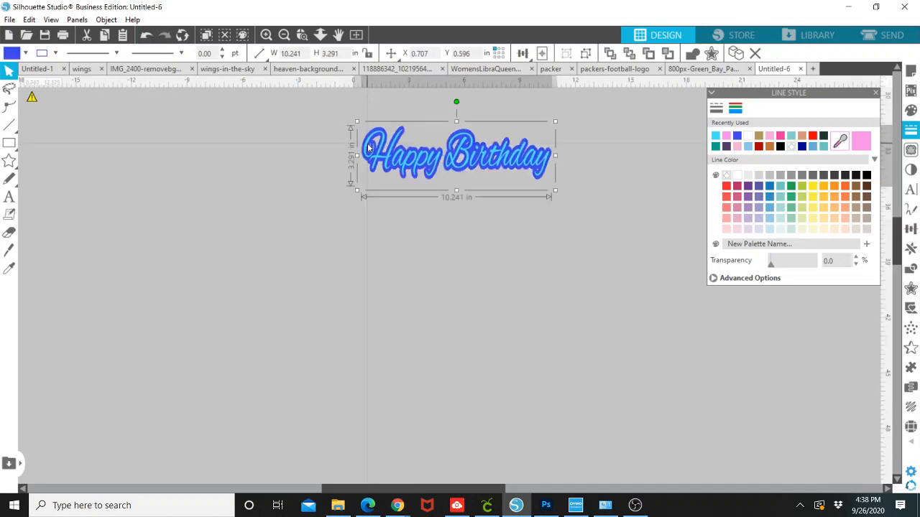
left_click(146, 36)
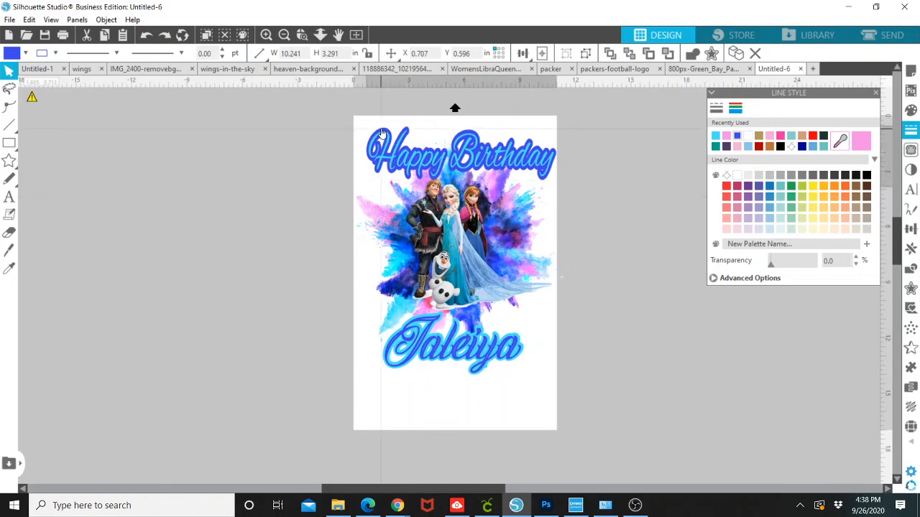
left_click_drag(383, 136, 375, 131)
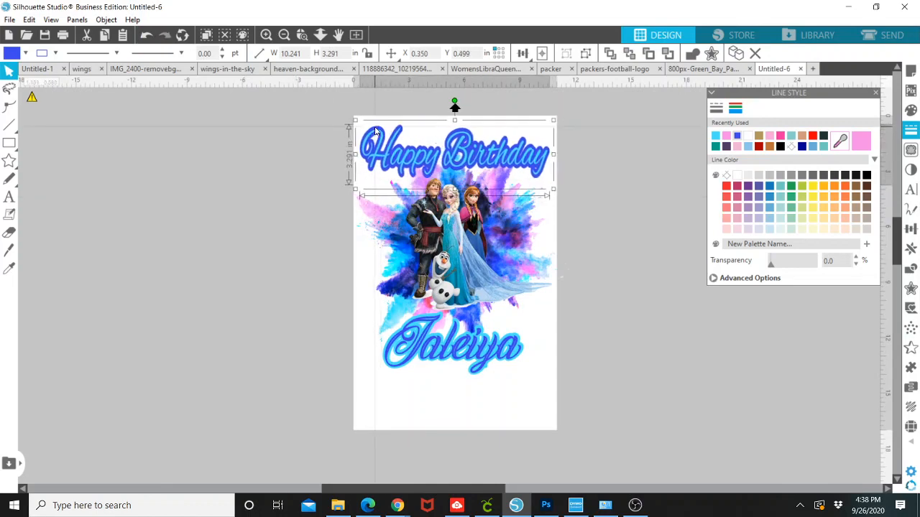
left_click(284, 339)
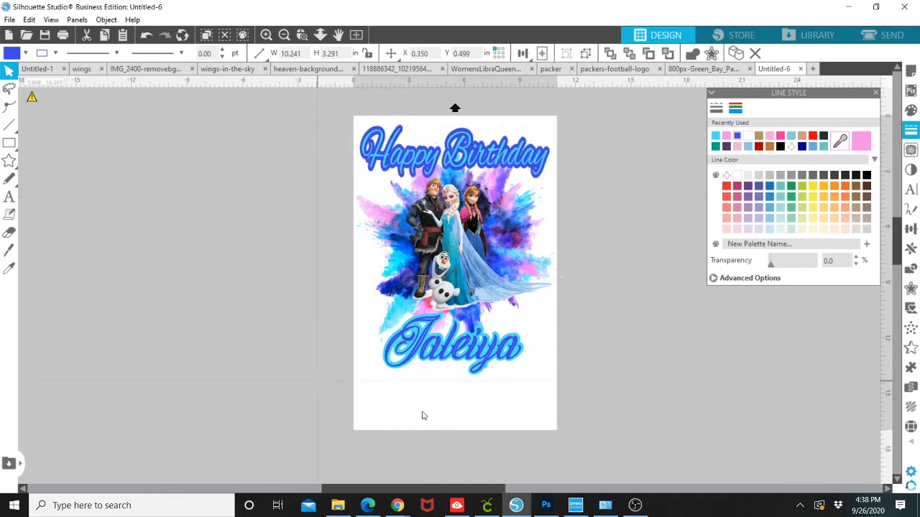
Select the name group with the powder burst and align their centres horizontally with Align Center.
left_click(460, 356)
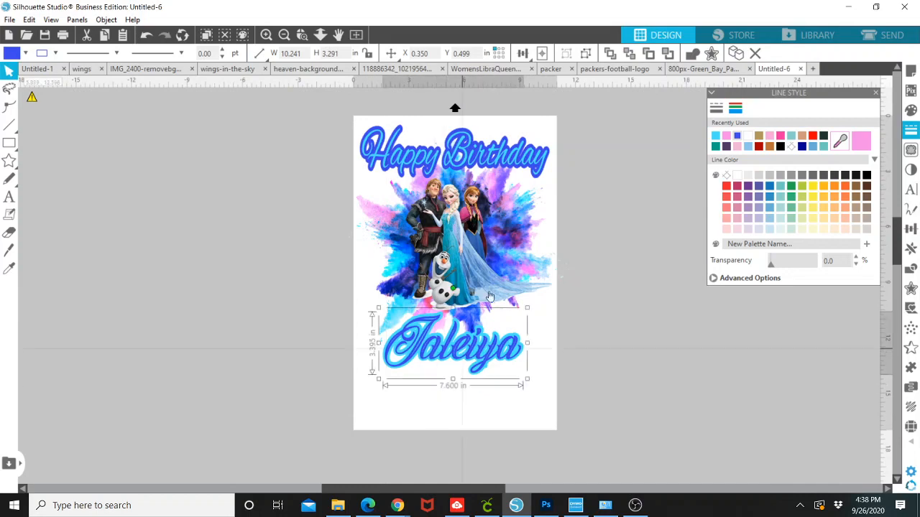
left_click(474, 142, "shift")
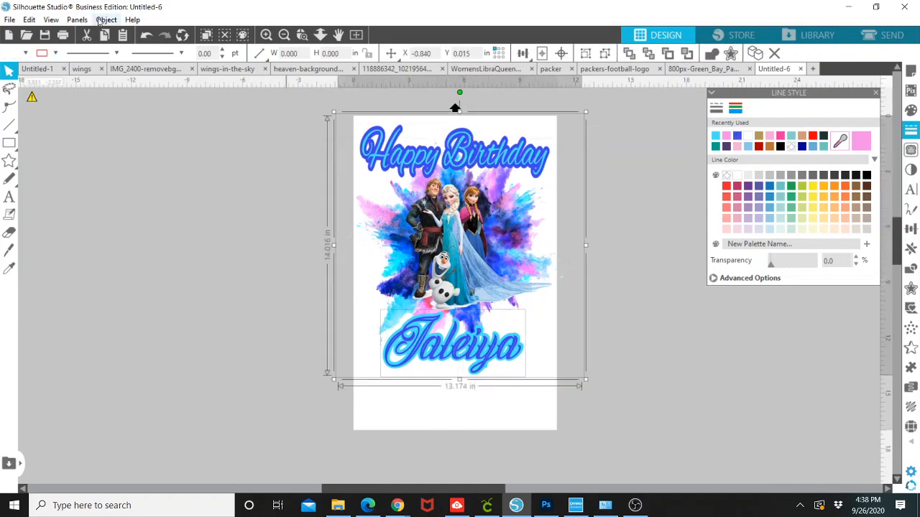
left_click(105, 19)
mouse_move(122, 59)
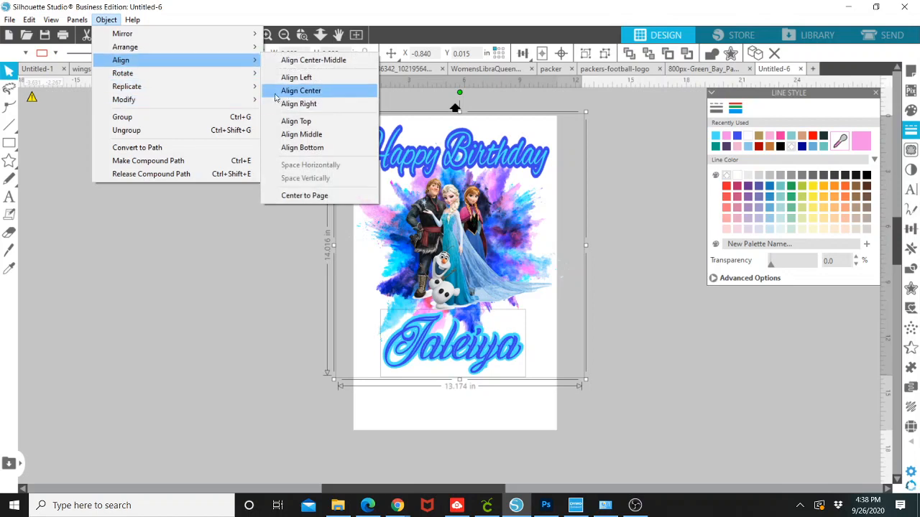
left_click(286, 92)
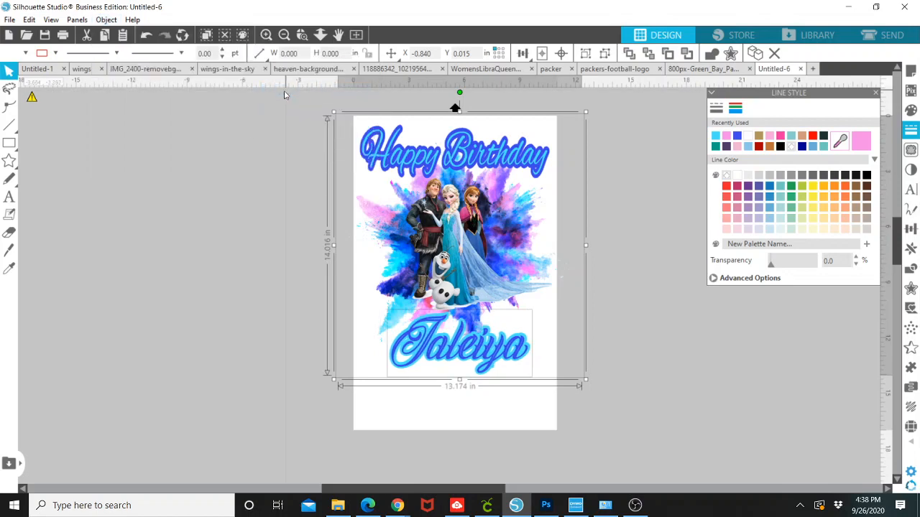
left_click(76, 263)
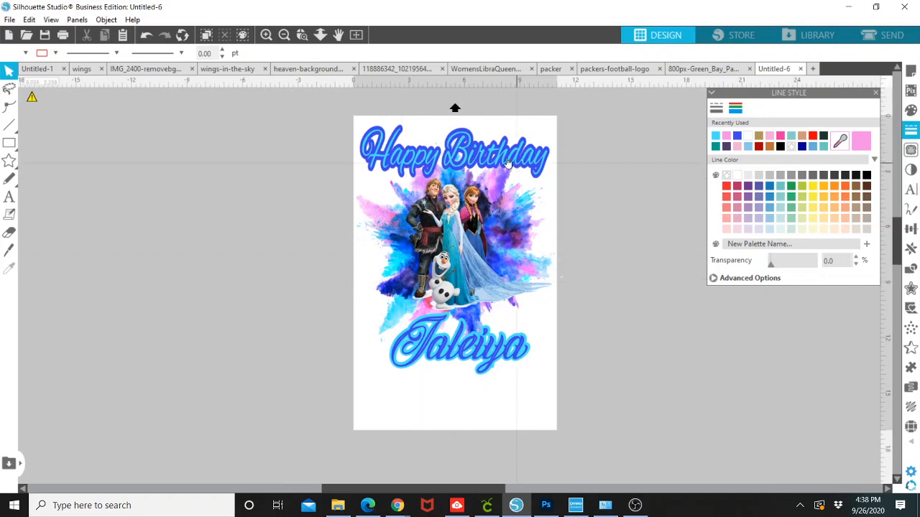
Stretch the "Happy Birthday" text to a height of 3.744 in and move it up to X 0.415 and Y 0.213 in.
left_click(434, 157)
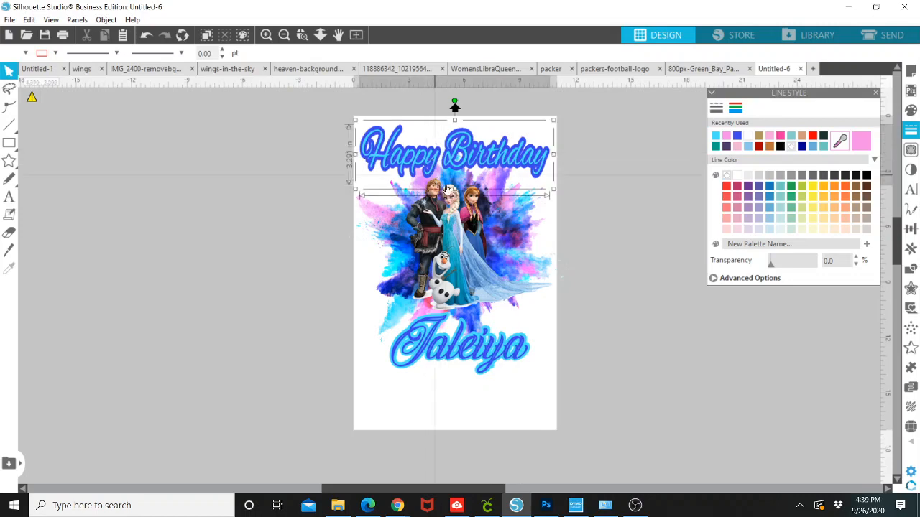
mouse_move(454, 191)
left_mouse_down()
mouse_move(454, 200)
mouse_move(453, 189)
left_mouse_up()
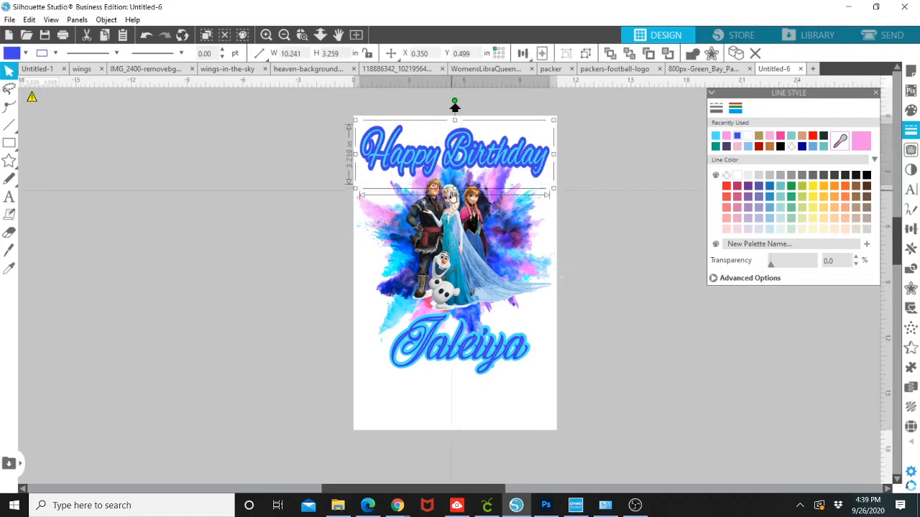
left_click_drag(454, 188, 452, 201)
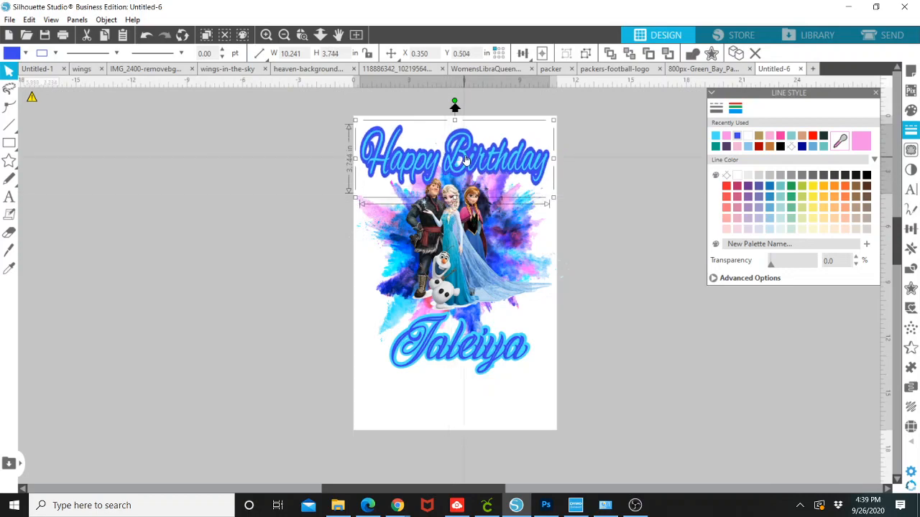
left_click_drag(465, 160, 466, 154)
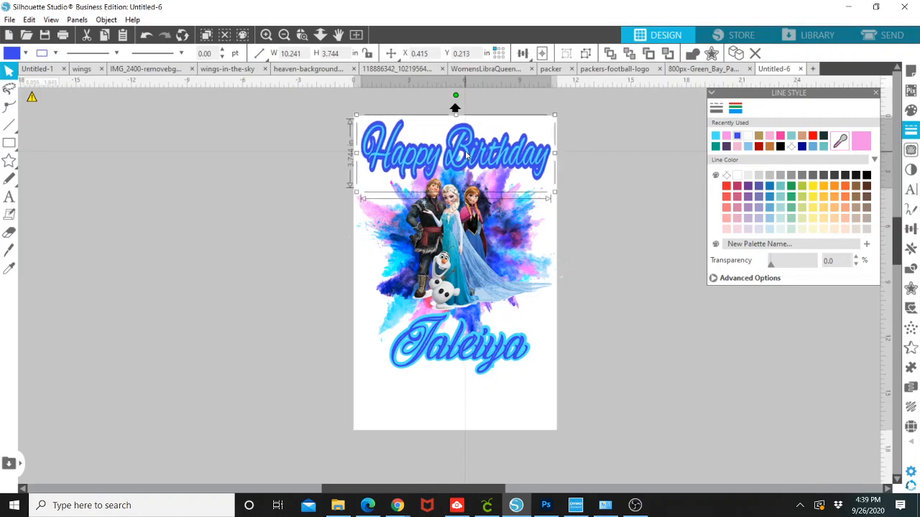
Stretch the name group to a height of 3.881 in and move it slightly left and up to X 1.558 and Y 10.469 in.
left_click(472, 359)
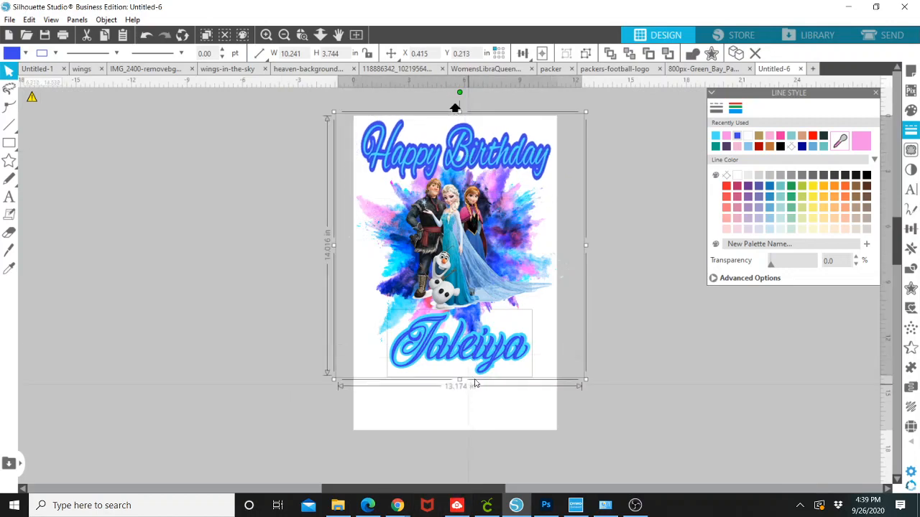
left_click(485, 378)
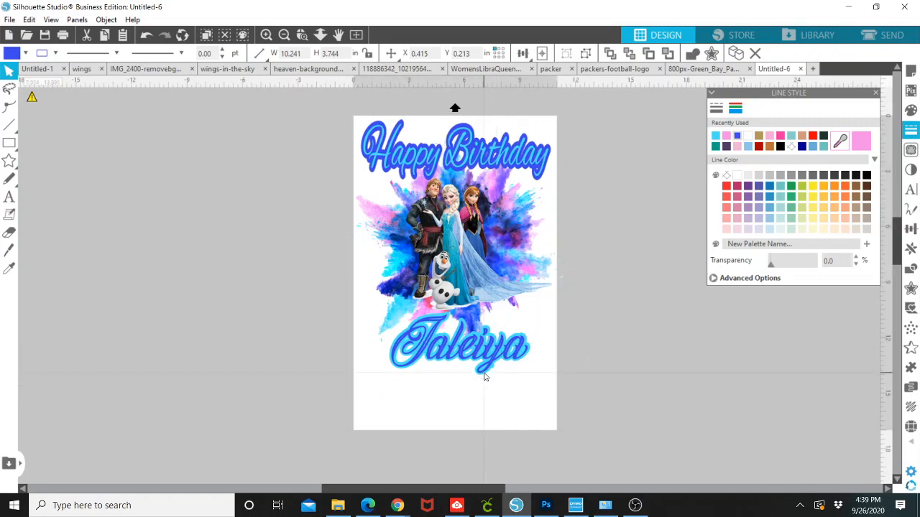
left_click(486, 375)
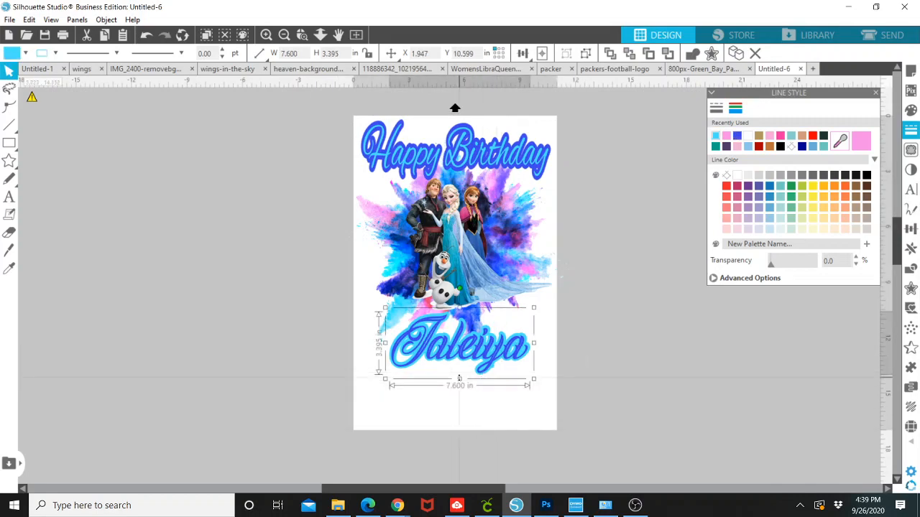
left_click_drag(459, 378, 460, 391)
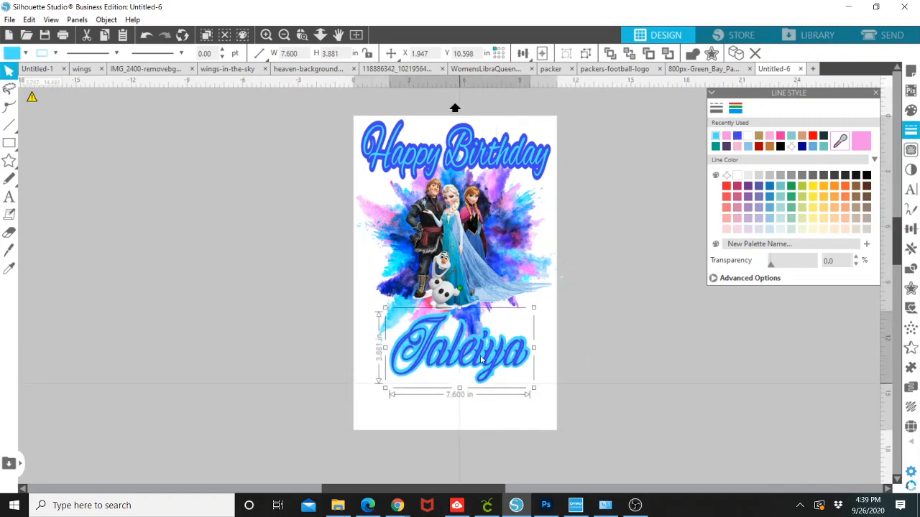
mouse_move(481, 359)
left_mouse_down()
mouse_move(460, 366)
mouse_move(470, 343)
mouse_move(473, 358)
left_mouse_up()
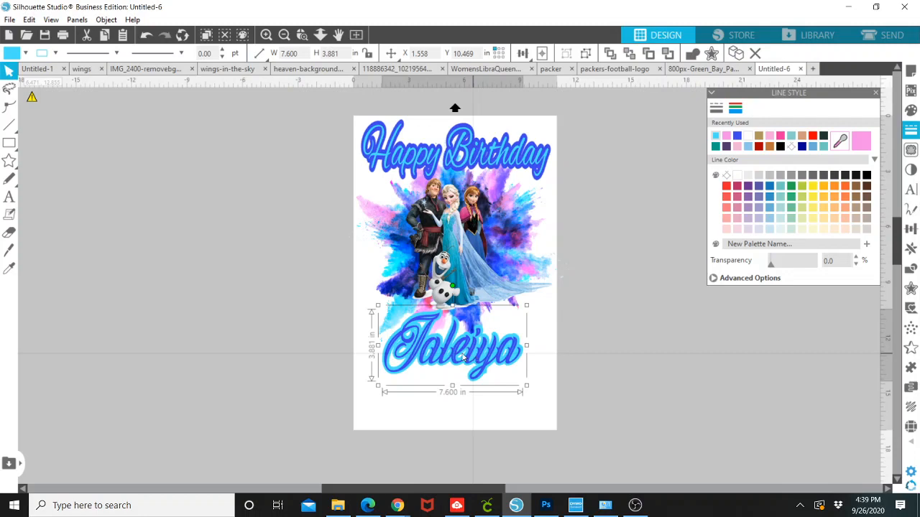
left_click(280, 261)
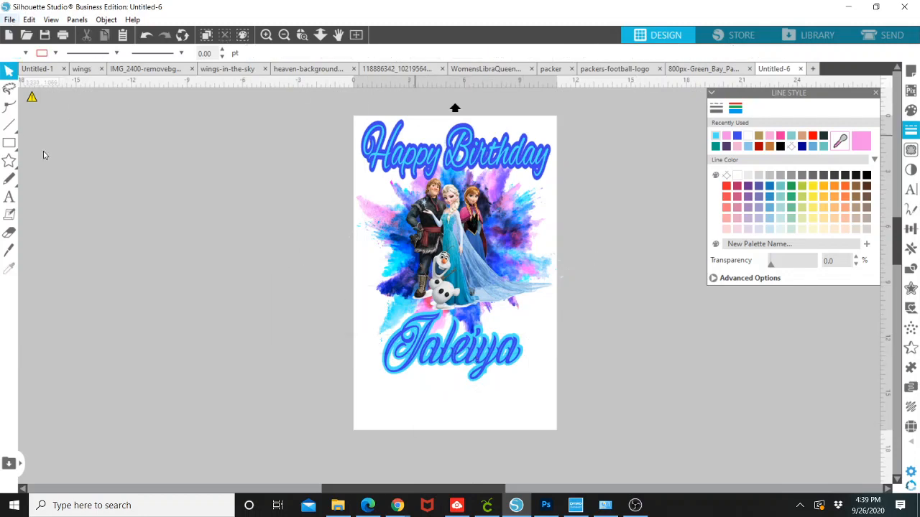
Save the design to drive D: as a PNG named with the nickname plus "frozen", at 72 dpi with a transparent background.
left_click(10, 19)
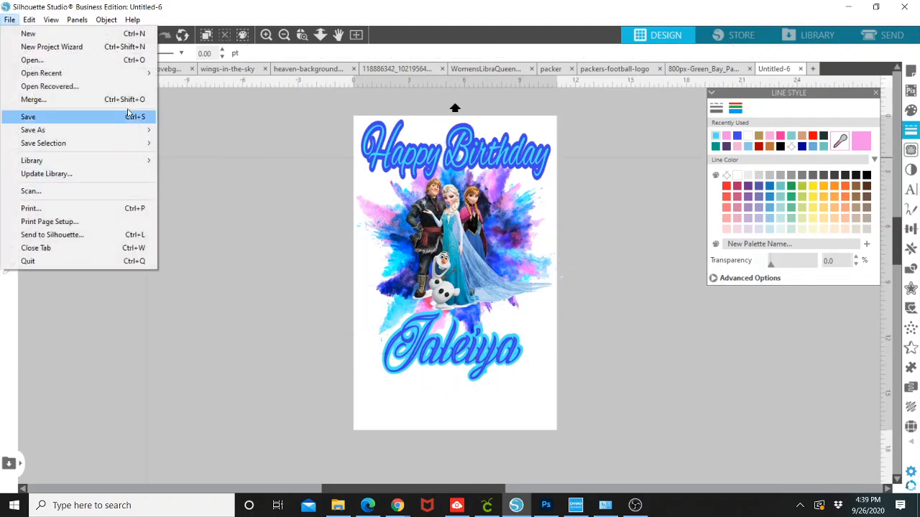
mouse_move(130, 130)
left_click(196, 130)
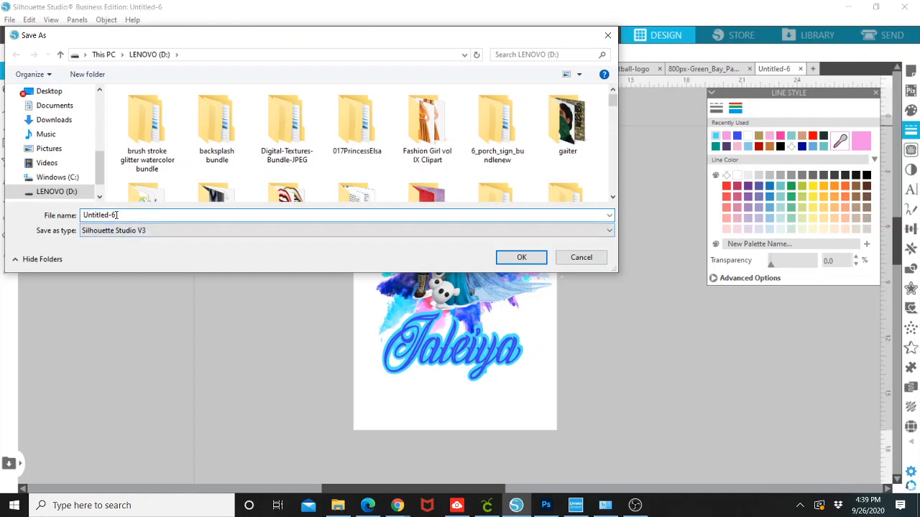
type("Juju")
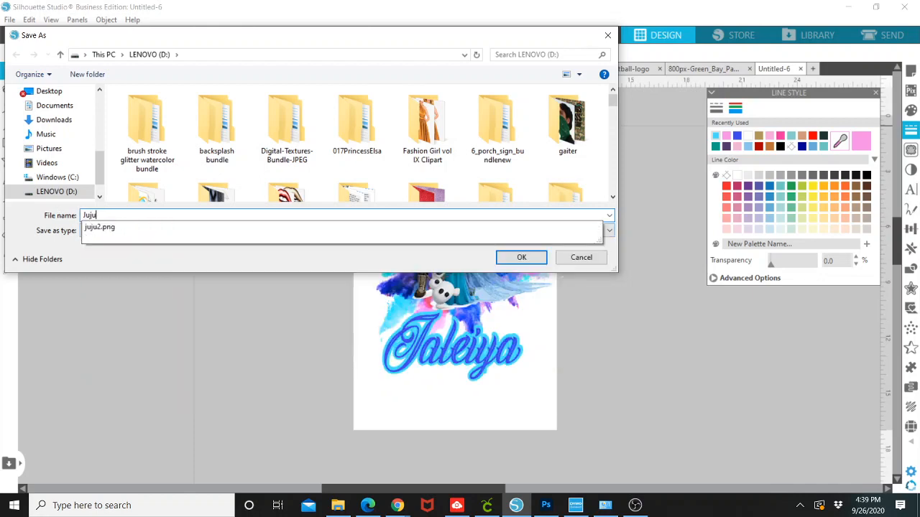
type("frozen")
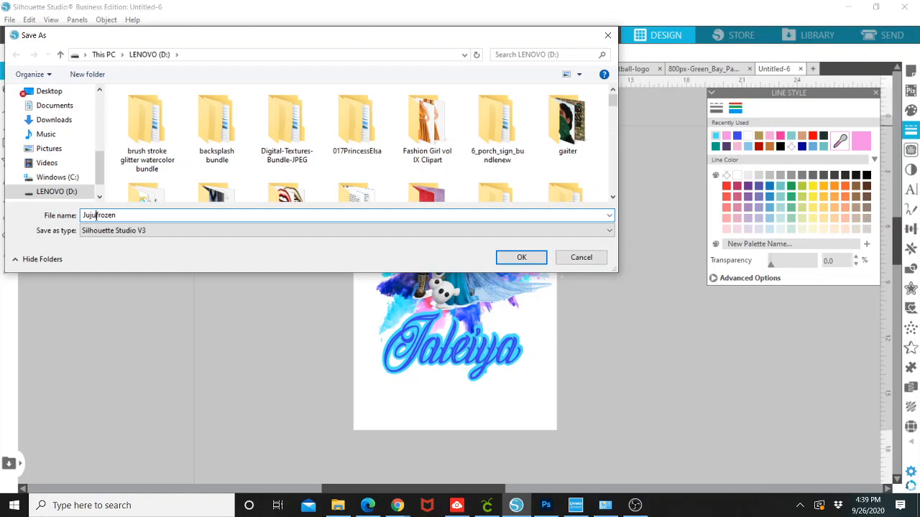
left_click(108, 230)
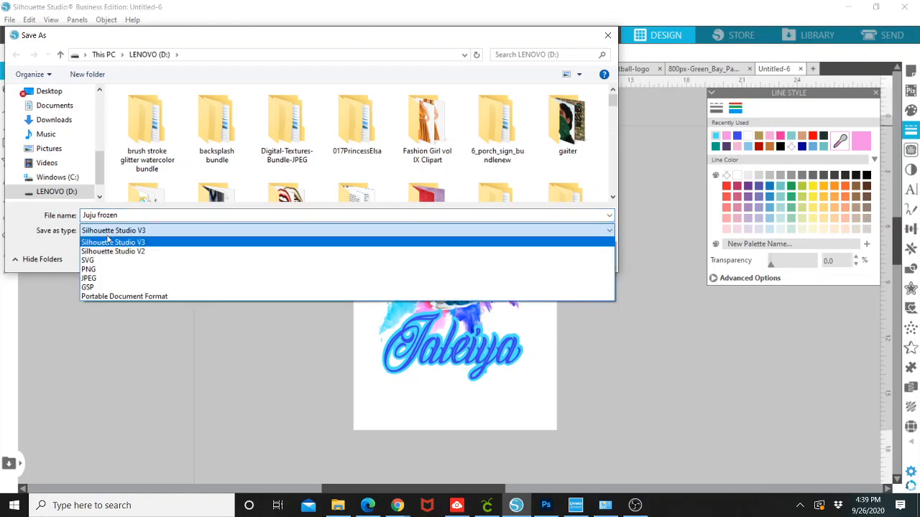
left_click(88, 270)
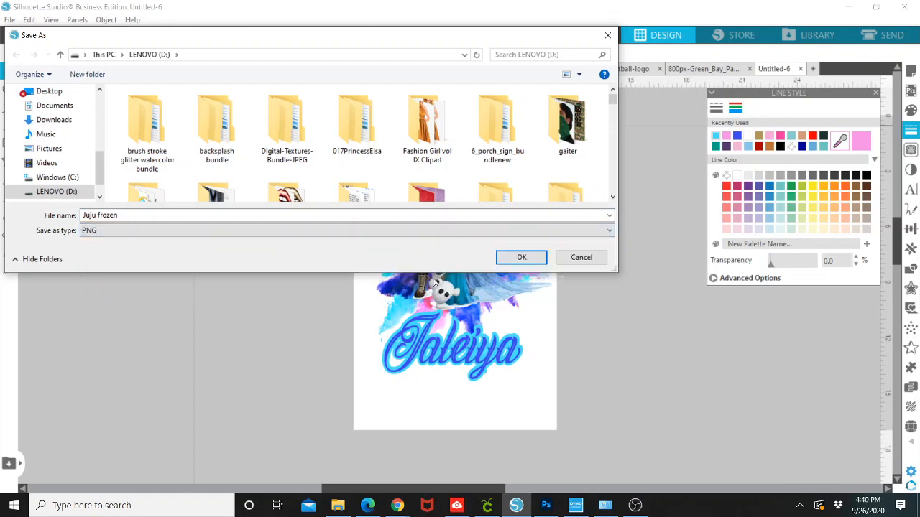
left_click(519, 258)
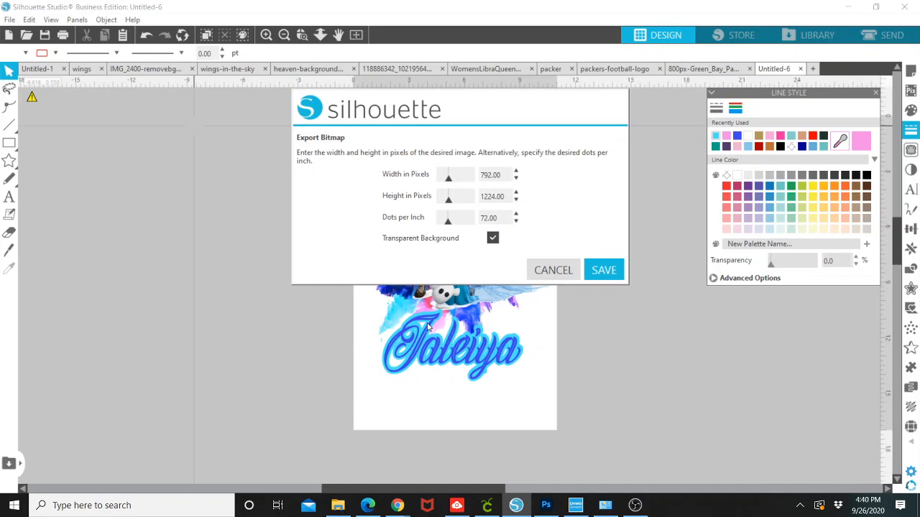
left_click(604, 270)
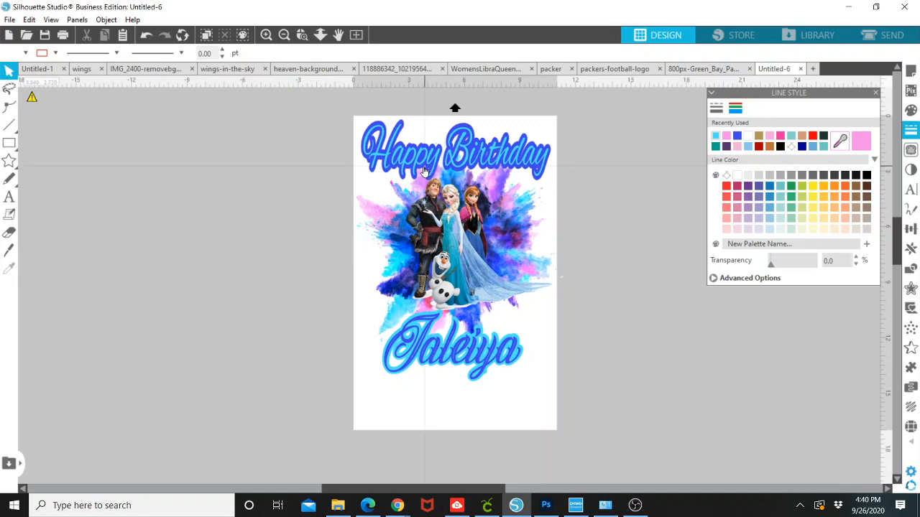
Select all parts of the design, including both texts, the characters and the powder burst, and group them.
left_click(405, 151)
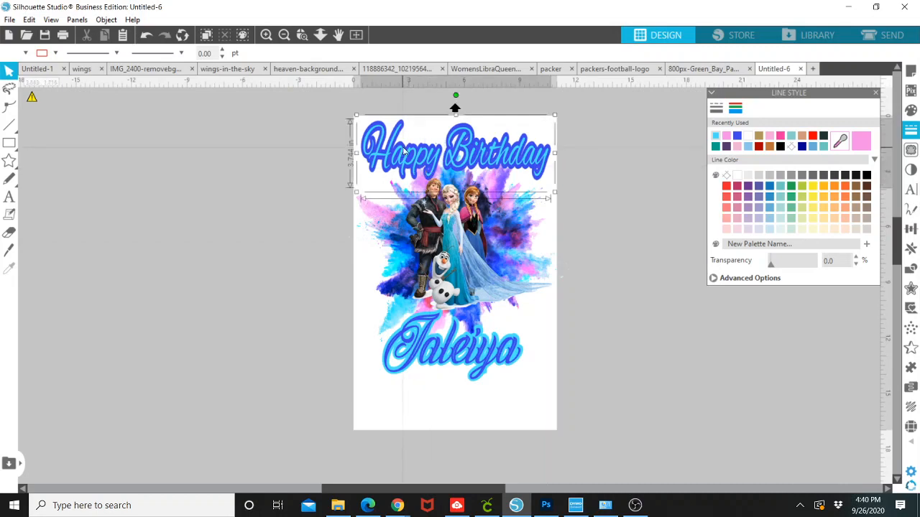
left_click(579, 429)
key("ctrl+a")
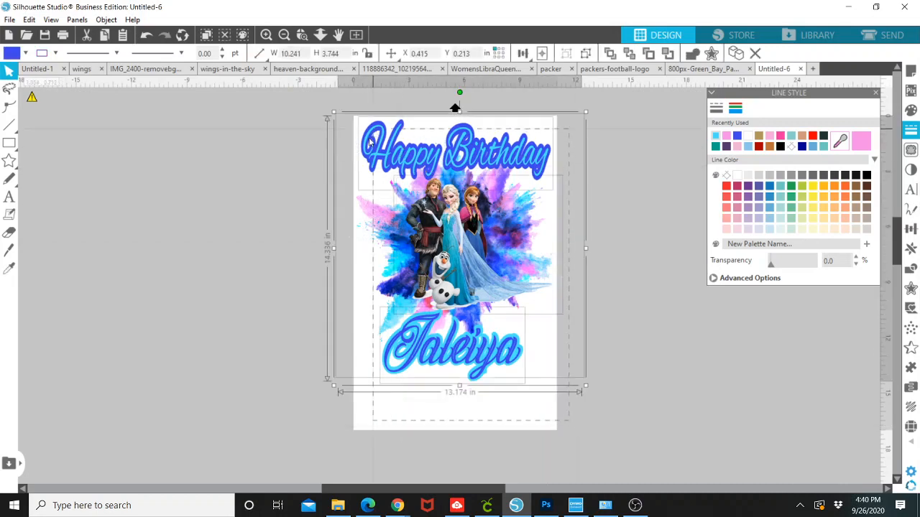
right_click(438, 264)
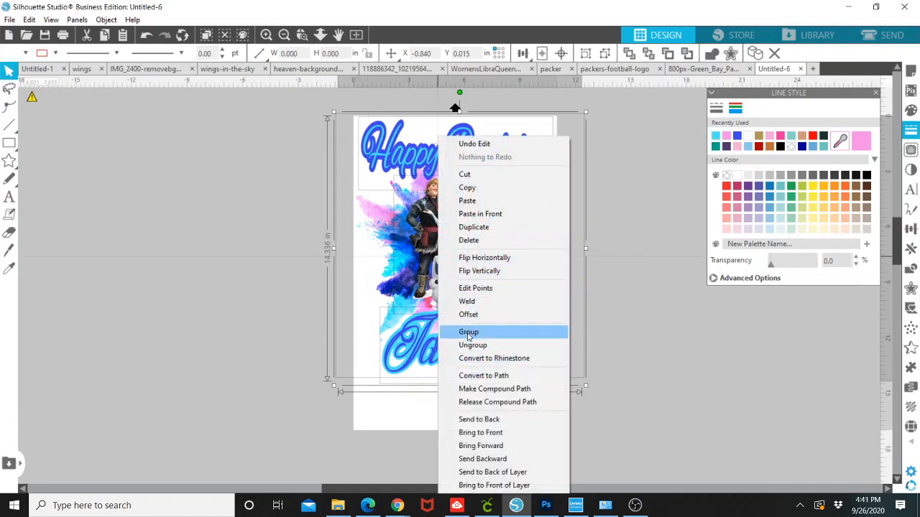
left_click(469, 333)
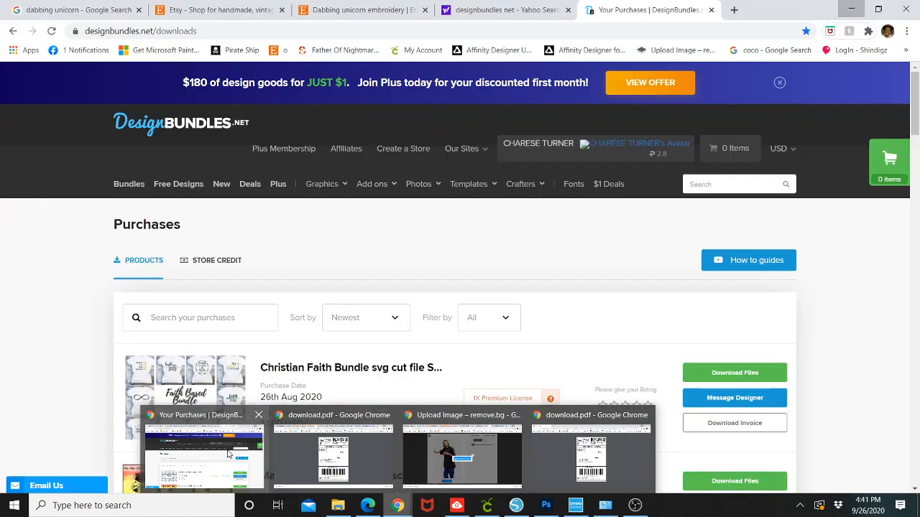
Switch to the designbundles.net Purchases page in Chrome and look through the purchased design and font bundles.
left_click(228, 454)
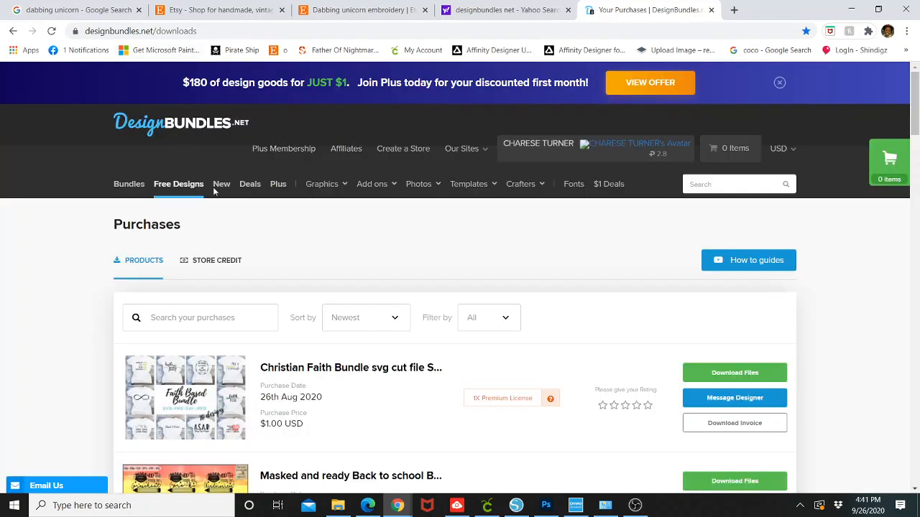
scroll(242, 321, "down", 5)
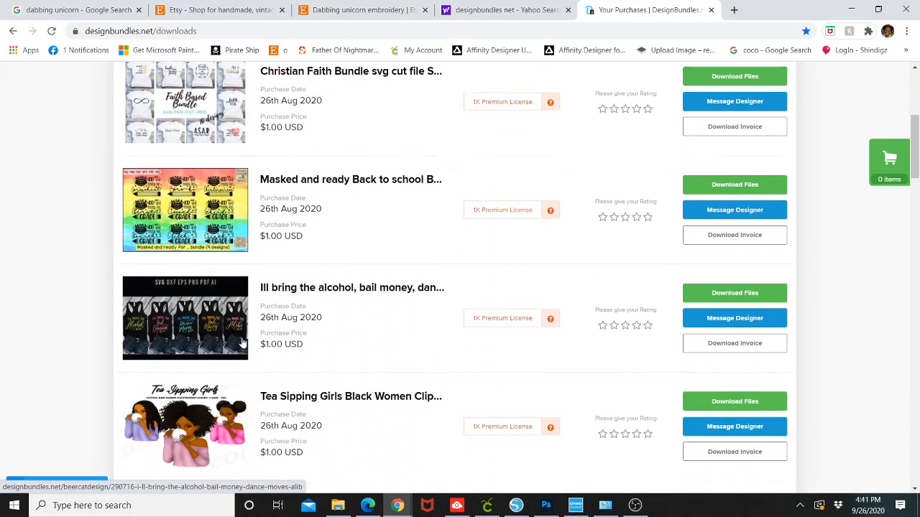
scroll(321, 363, "down", 8)
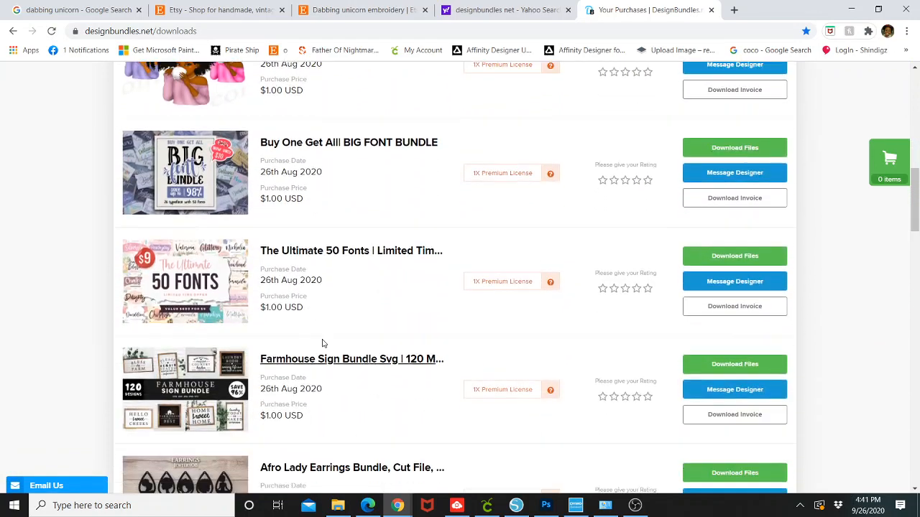
scroll(323, 366, "down", 2)
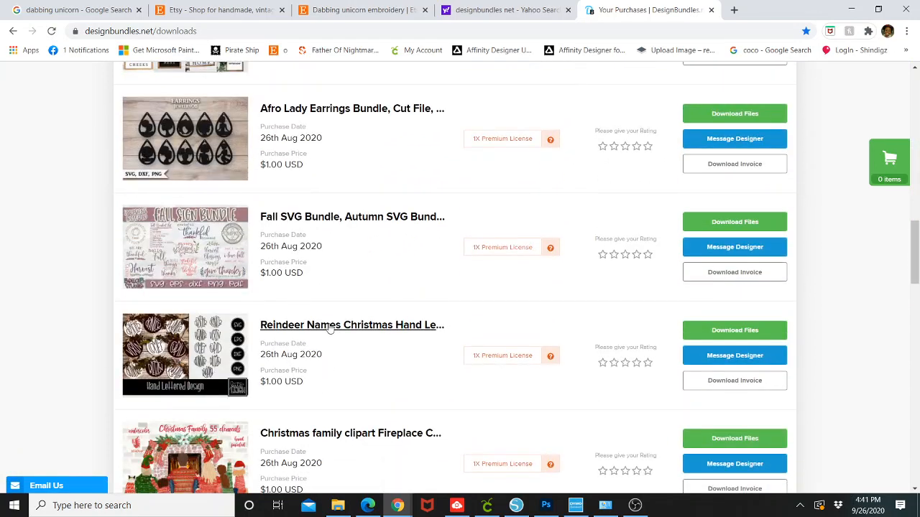
scroll(323, 333, "down", 2)
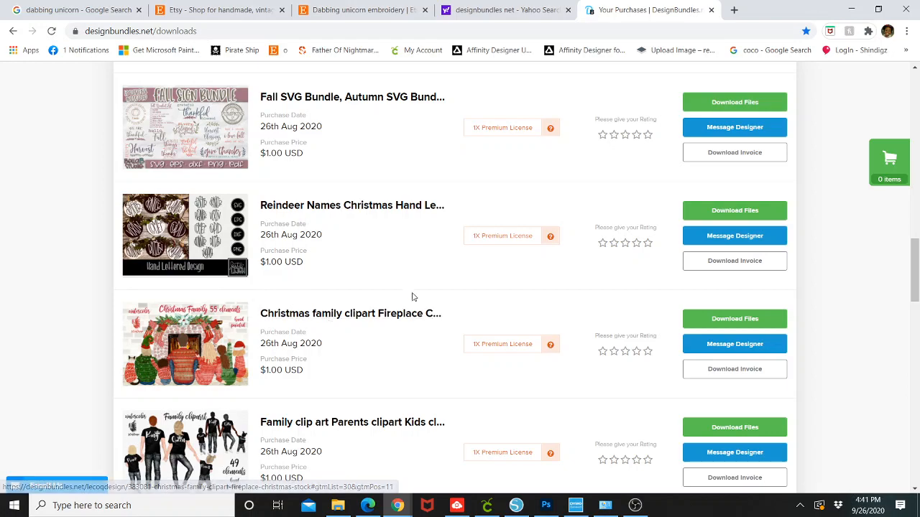
scroll(413, 287, "up", 6)
scroll(415, 285, "up", 10)
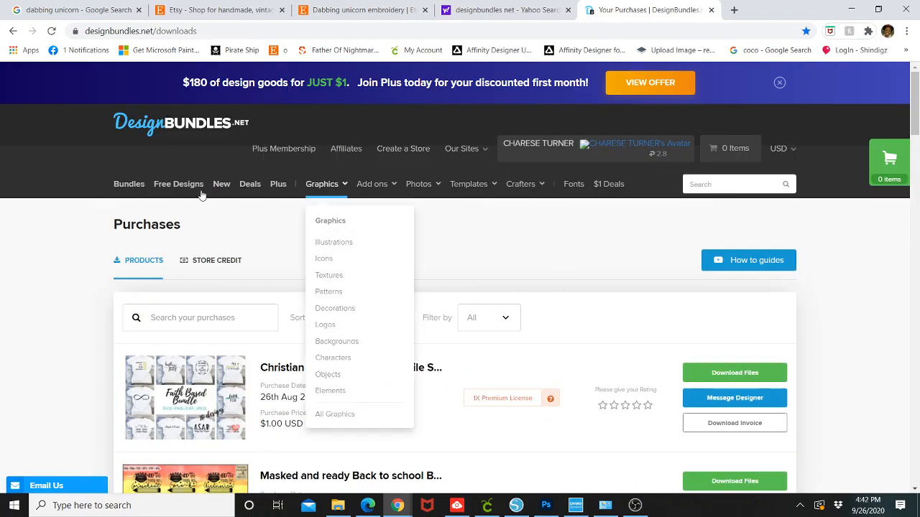
Open the Free Designs section of designbundles.net and browse the current free downloads.
left_click(176, 187)
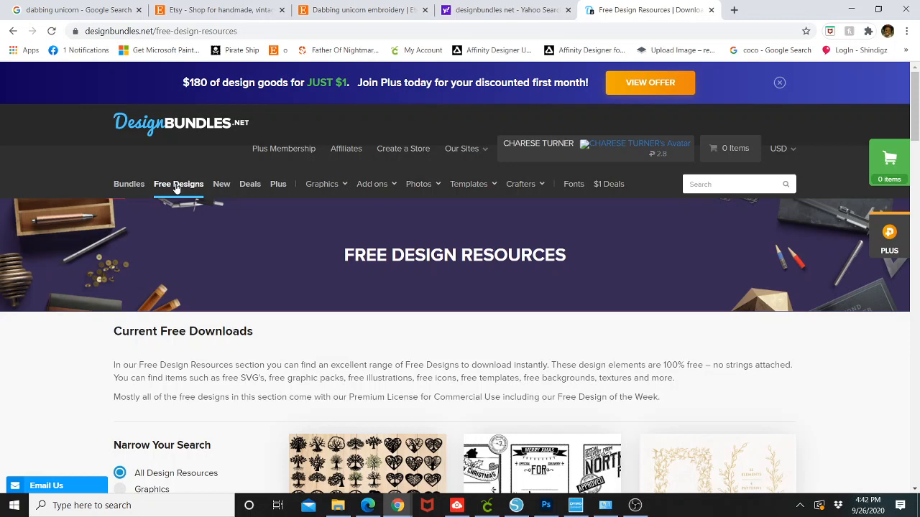
scroll(230, 290, "down", 3)
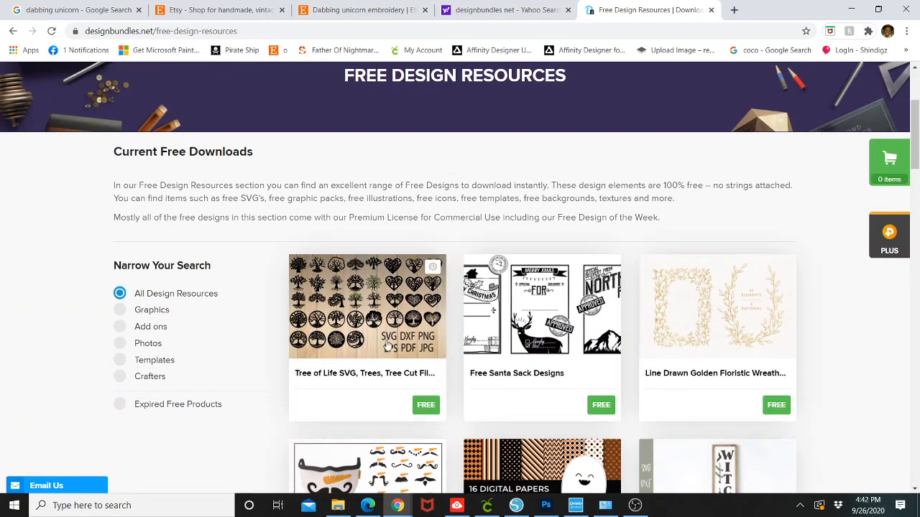
scroll(744, 379, "down", 3)
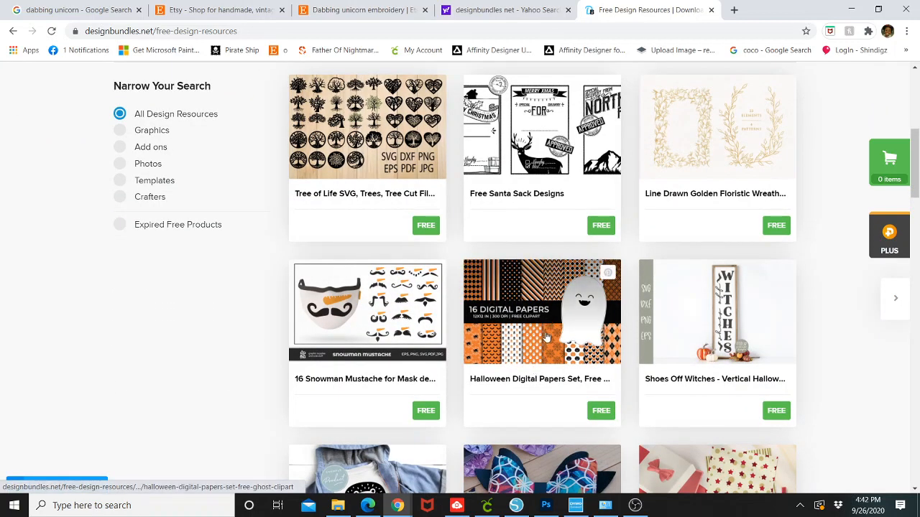
scroll(545, 337, "down", 1)
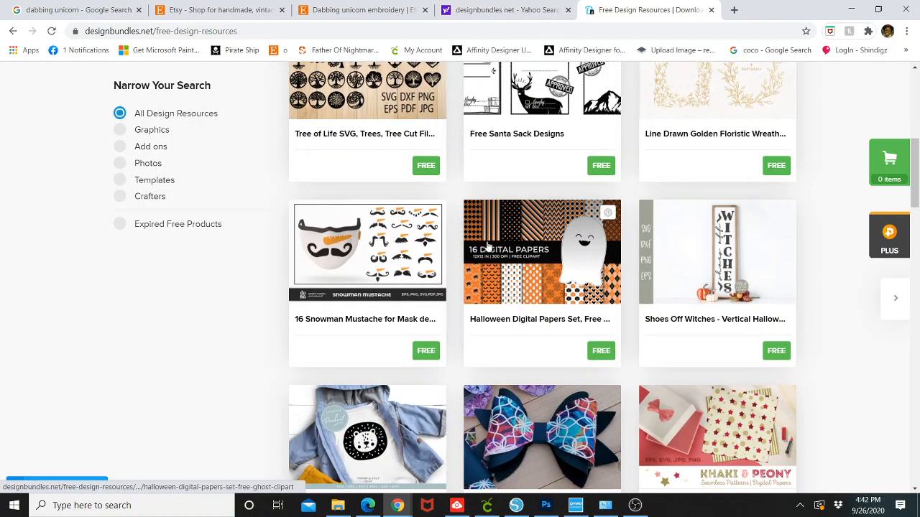
scroll(522, 237, "down", 2)
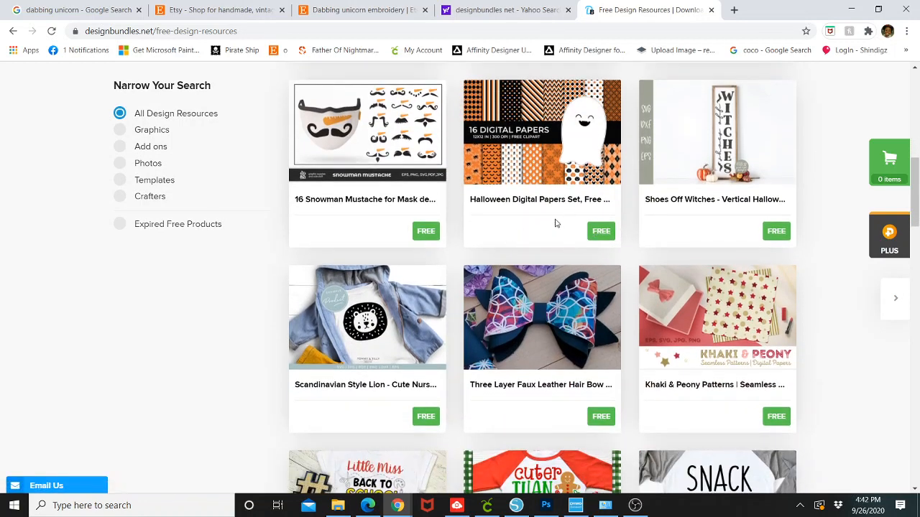
scroll(559, 349, "down", 2)
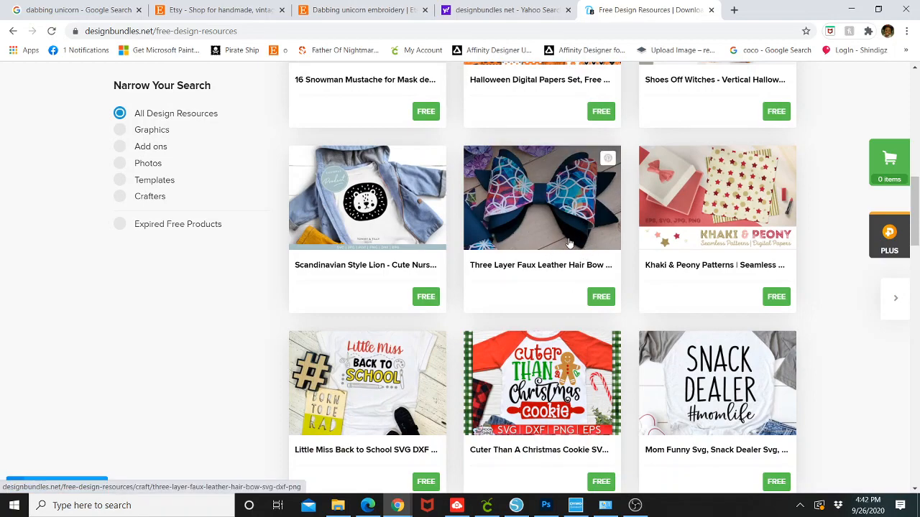
scroll(569, 245, "down", 5)
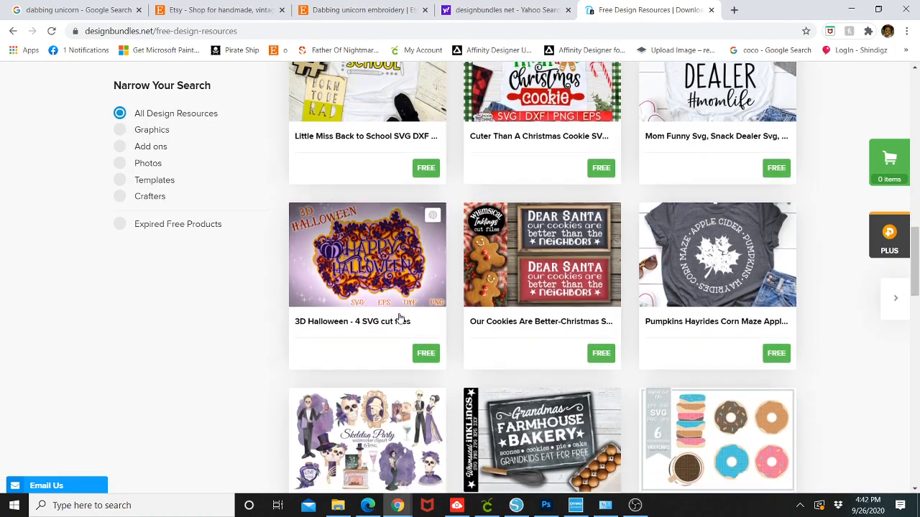
Look through the rest of the first page of free design resources and the whole of page 2.
scroll(530, 318, "down", 6)
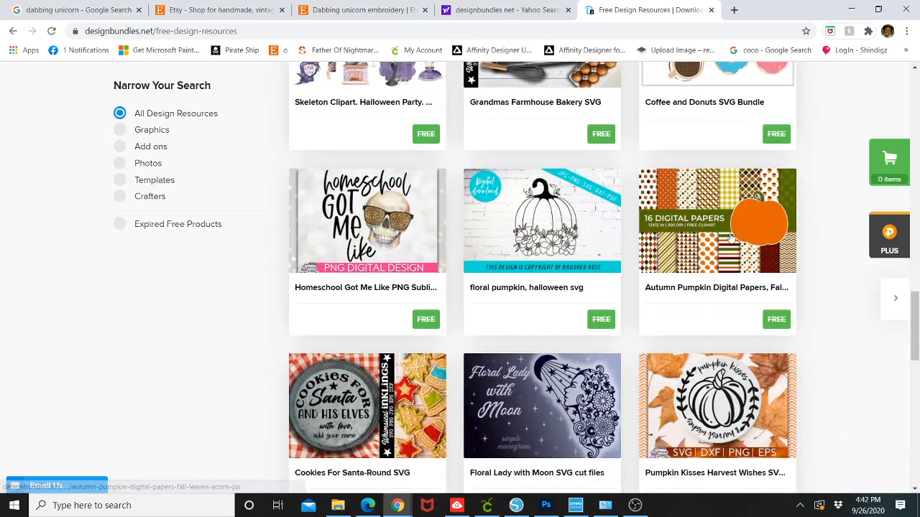
scroll(684, 319, "down", 3)
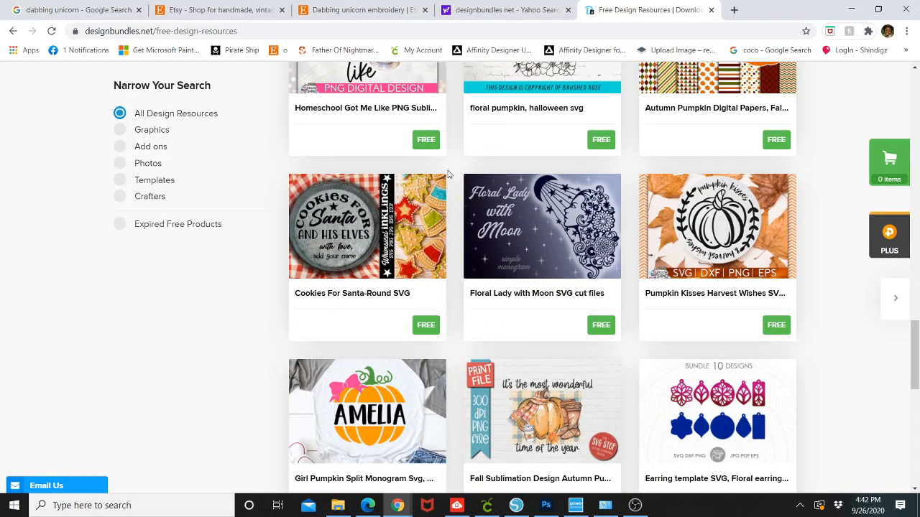
scroll(475, 216, "down", 4)
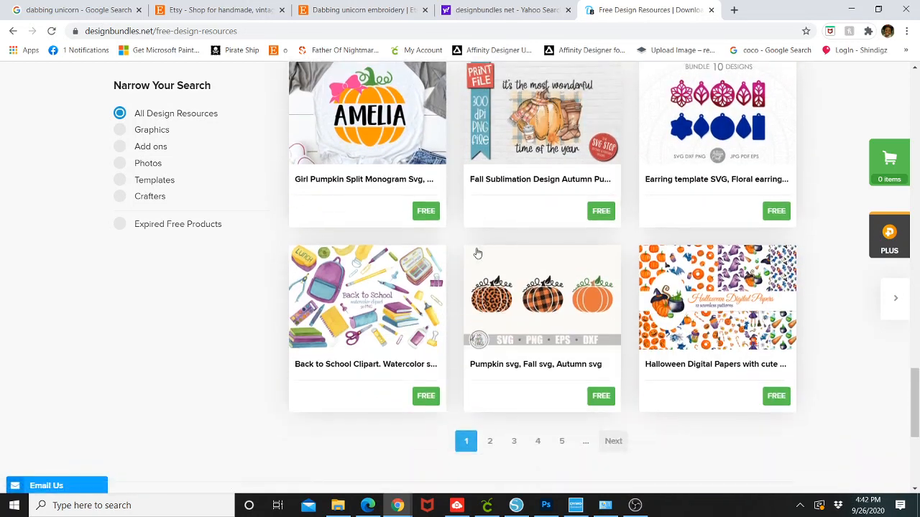
scroll(477, 253, "down", 1)
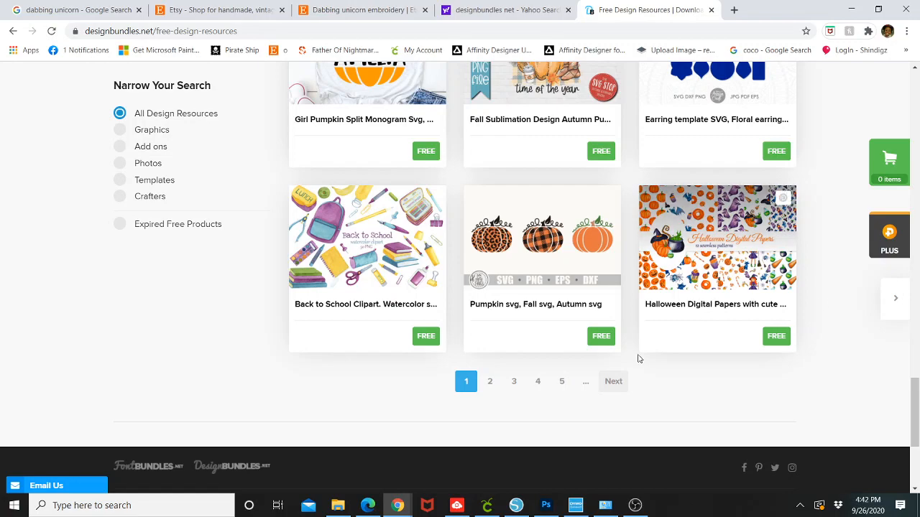
left_click(490, 383)
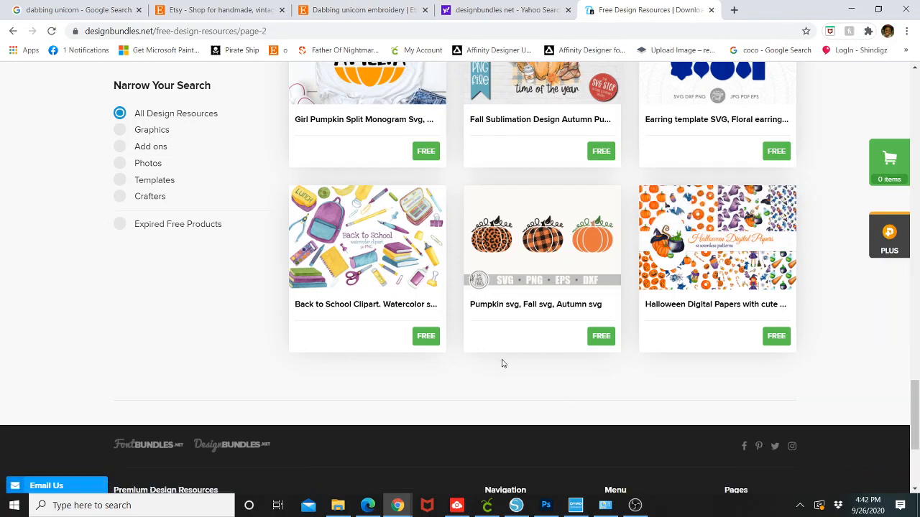
scroll(506, 356, "up", 4)
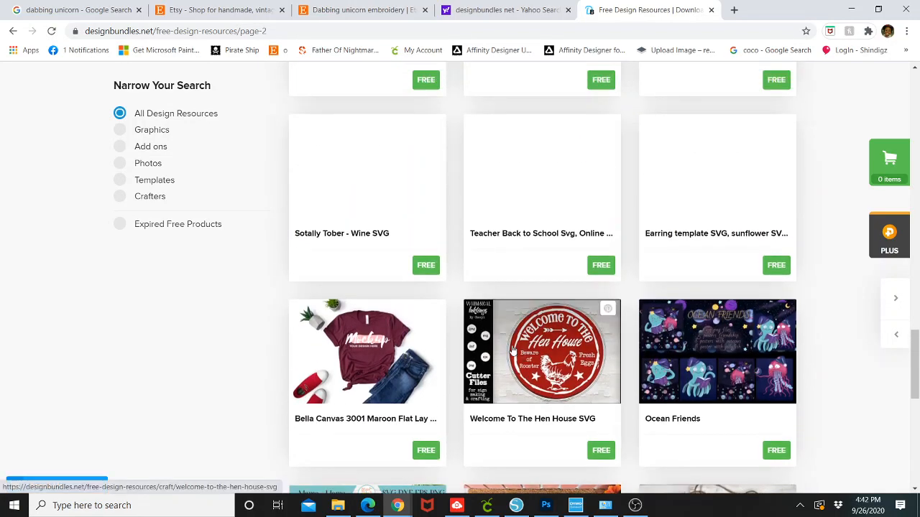
scroll(512, 350, "up", 4)
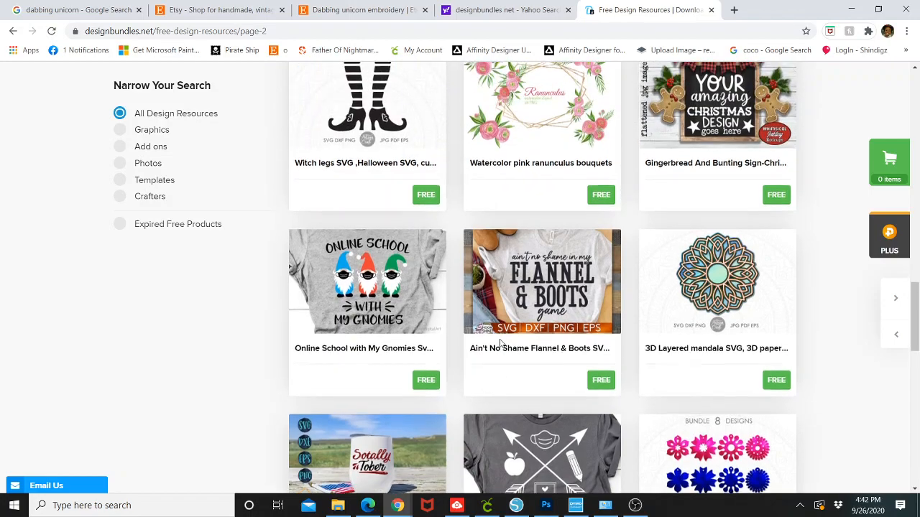
scroll(501, 343, "up", 8)
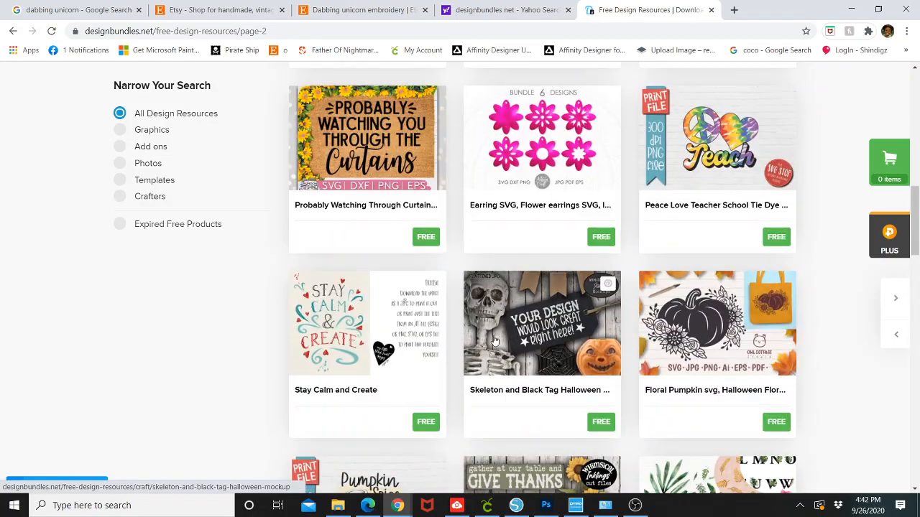
scroll(493, 340, "up", 6)
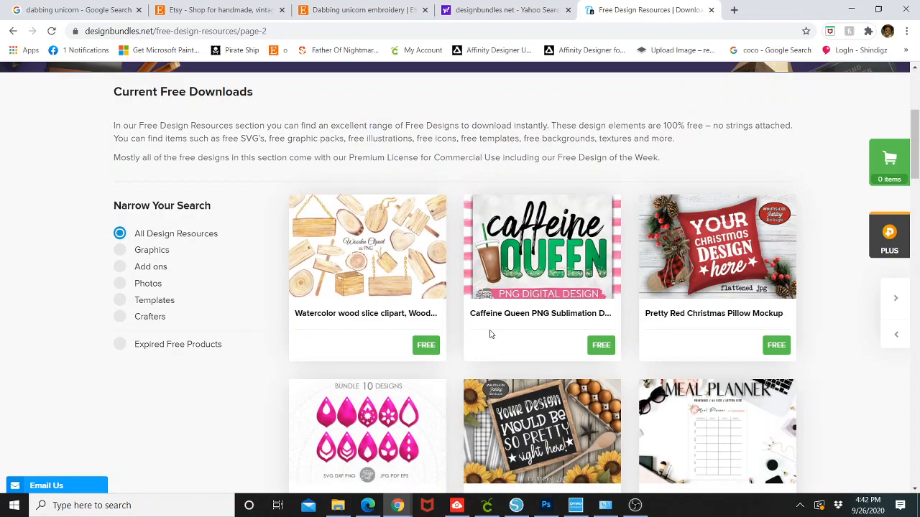
scroll(491, 334, "down", 10)
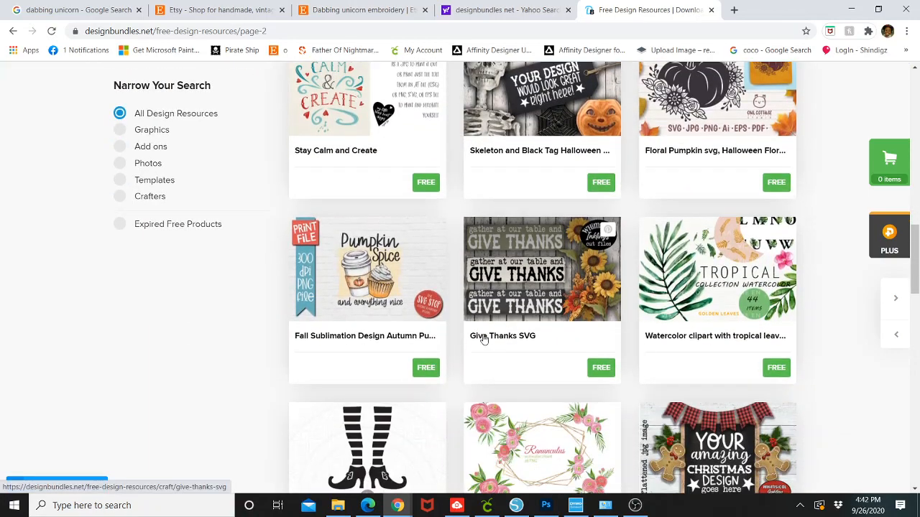
scroll(483, 339, "down", 13)
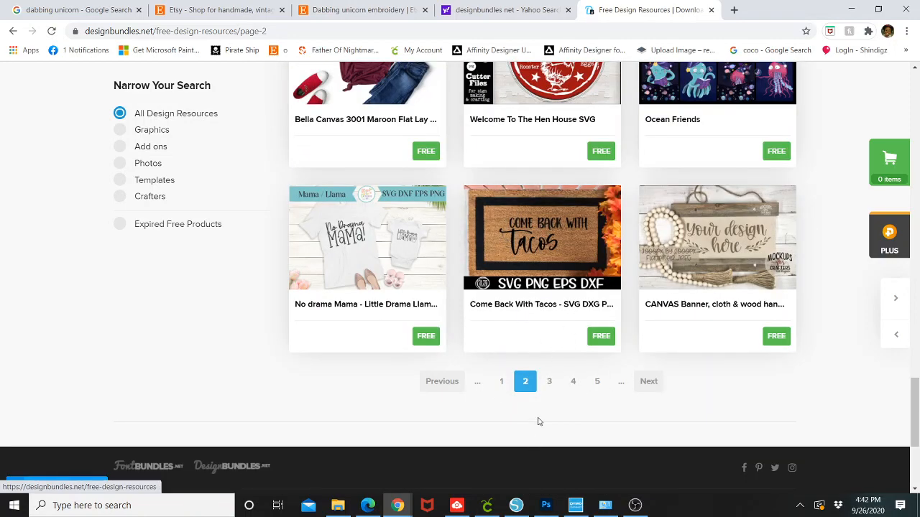
Look through page 3 of the free design resources, including its mockups, clipart and SVG files, and show the account options.
left_click(549, 382)
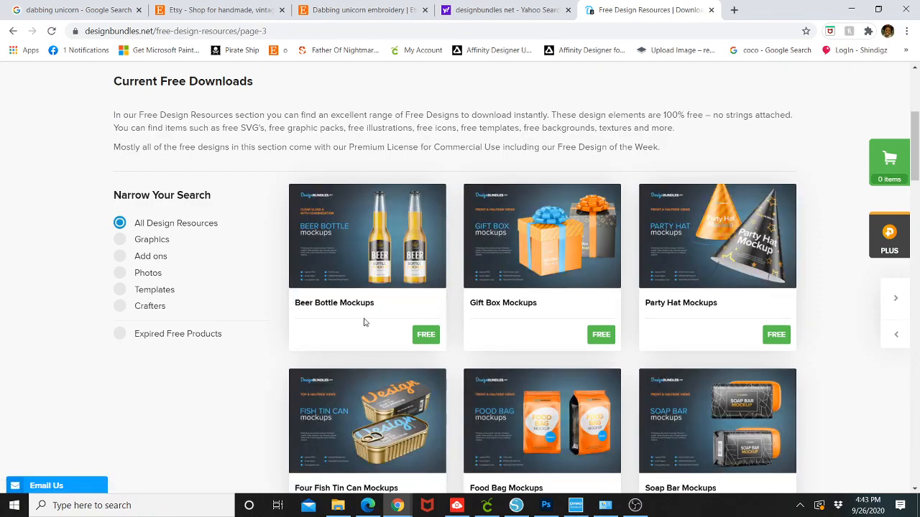
scroll(374, 337, "down", 4)
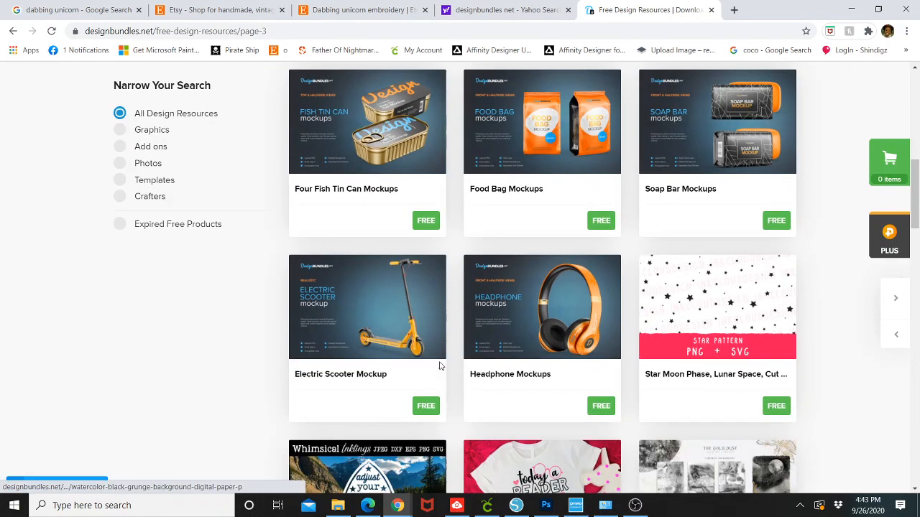
scroll(548, 388, "down", 2)
scroll(548, 388, "up", 2)
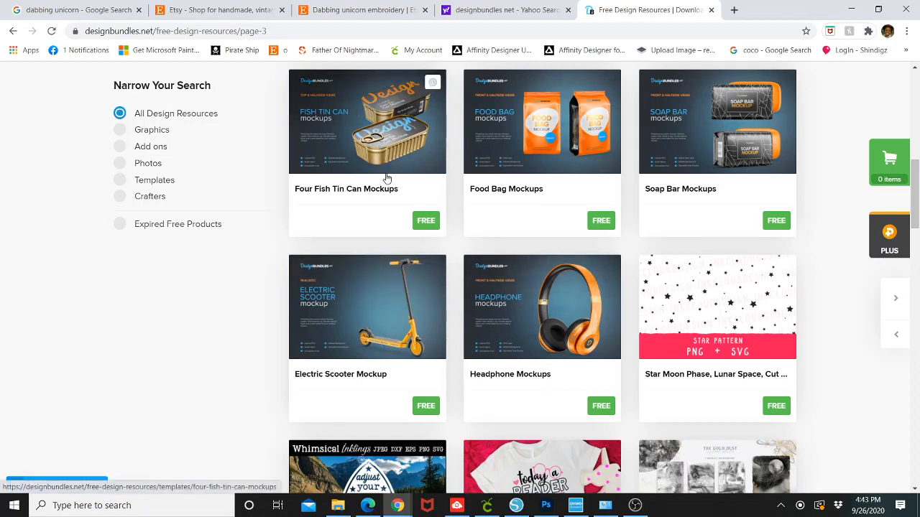
scroll(387, 178, "down", 2)
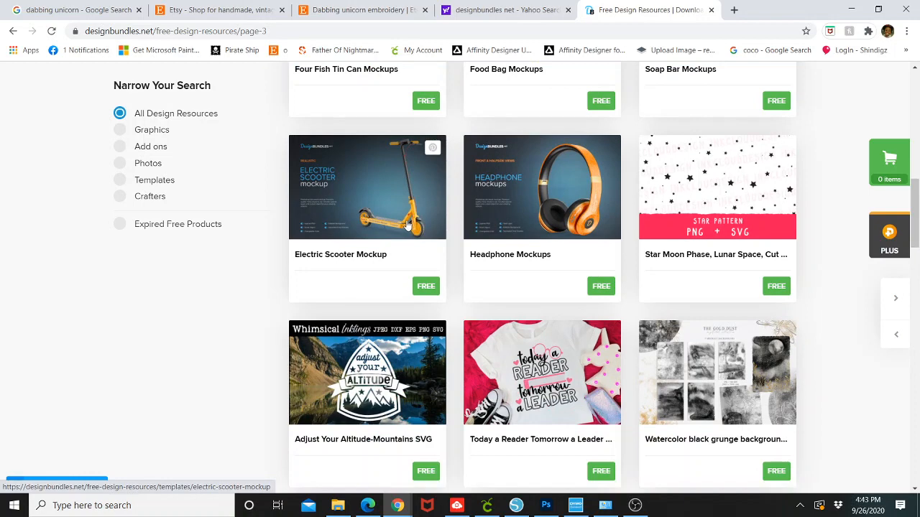
scroll(390, 252, "down", 3)
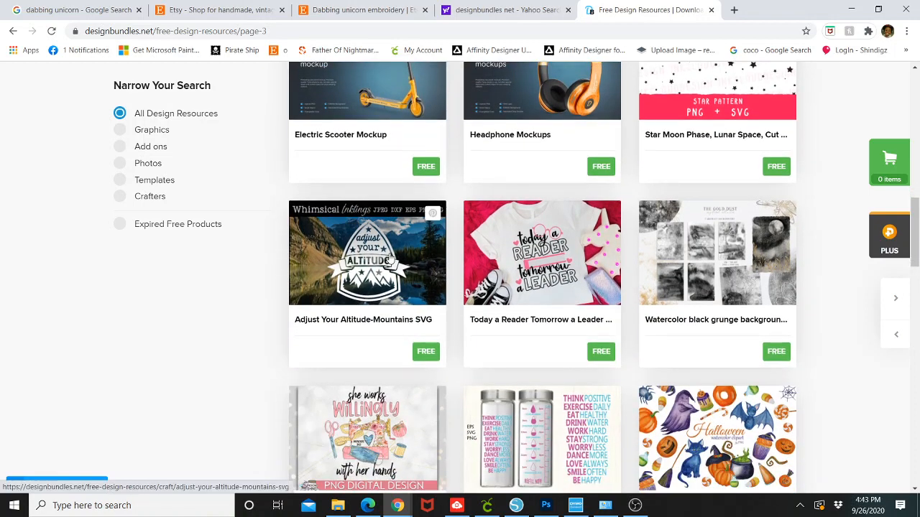
scroll(389, 265, "down", 2)
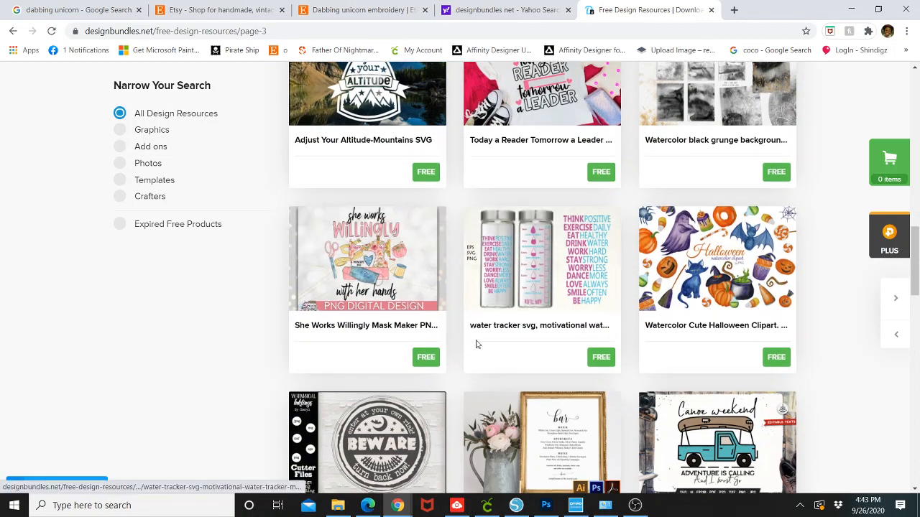
scroll(521, 277, "down", 3)
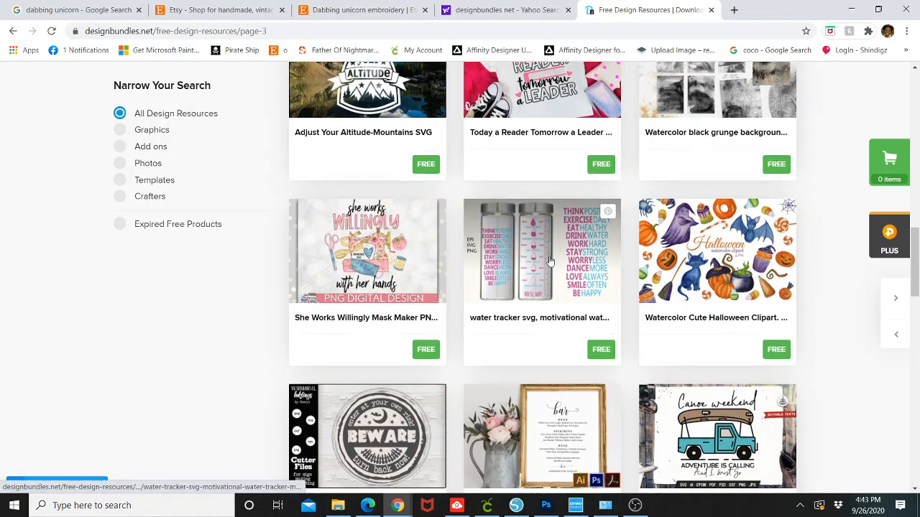
scroll(544, 277, "down", 8)
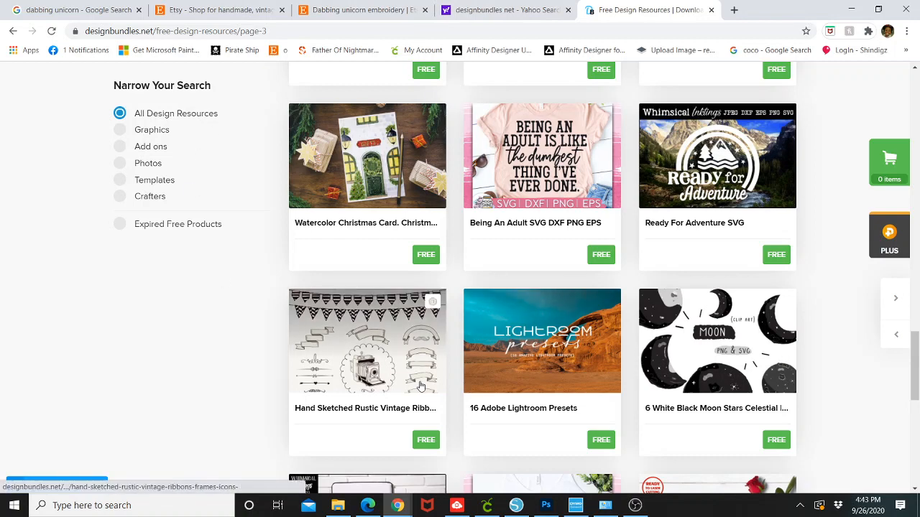
scroll(540, 415, "down", 3)
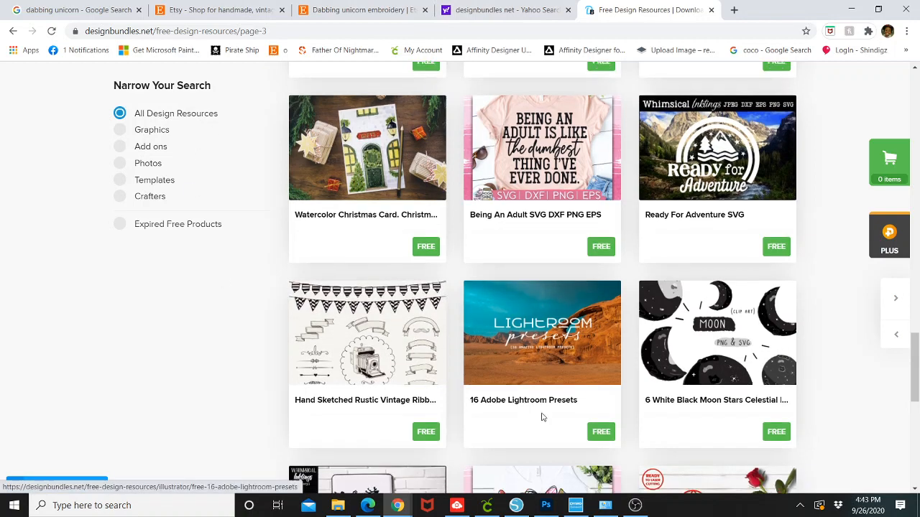
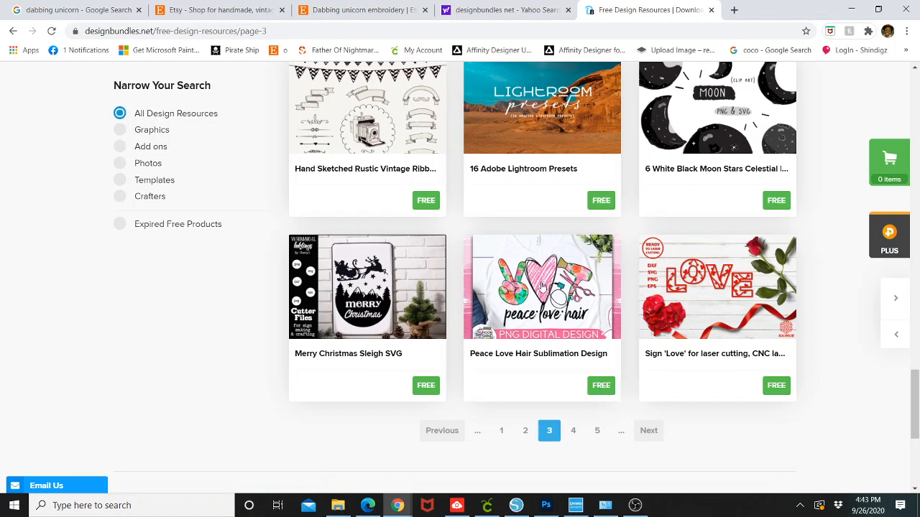
scroll(826, 201, "up", 15)
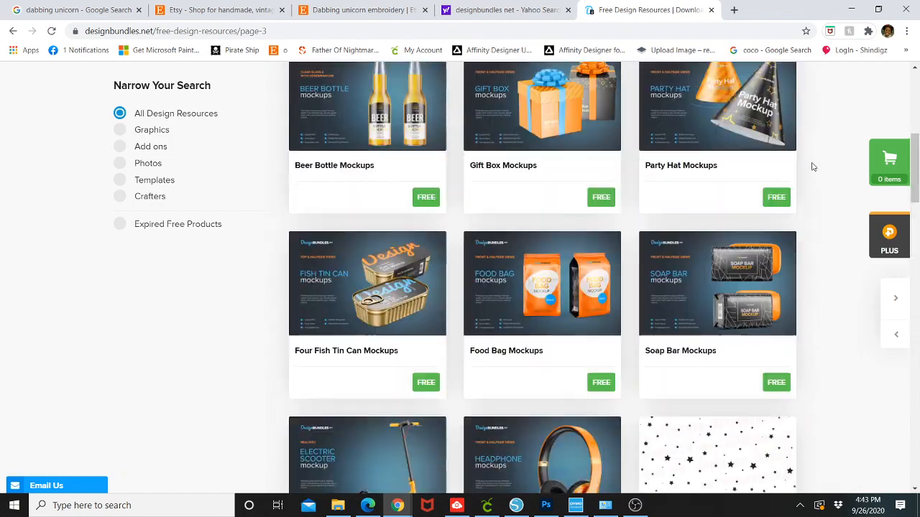
scroll(815, 166, "up", 5)
mouse_move(672, 146)
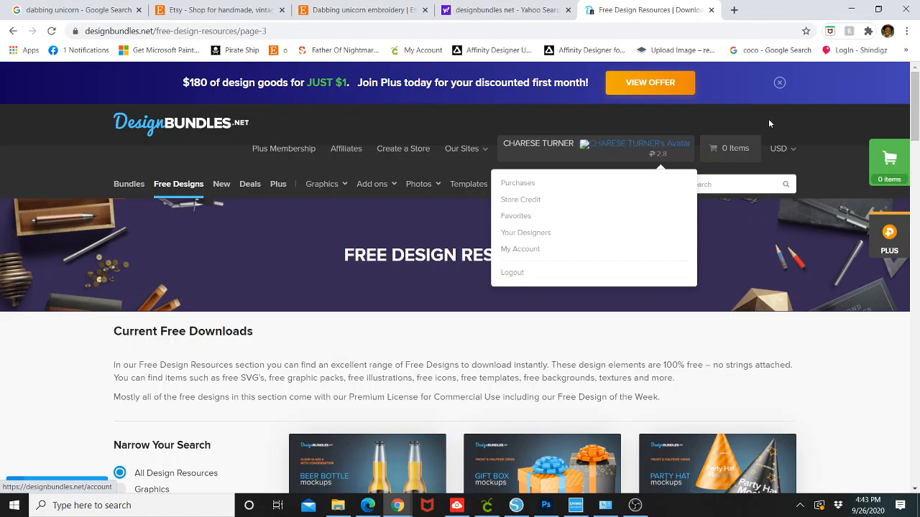
Open the Peace Love Hair Sublimation Design from the end of page 3 and download it for free.
scroll(647, 302, "down", 10)
scroll(631, 313, "down", 12)
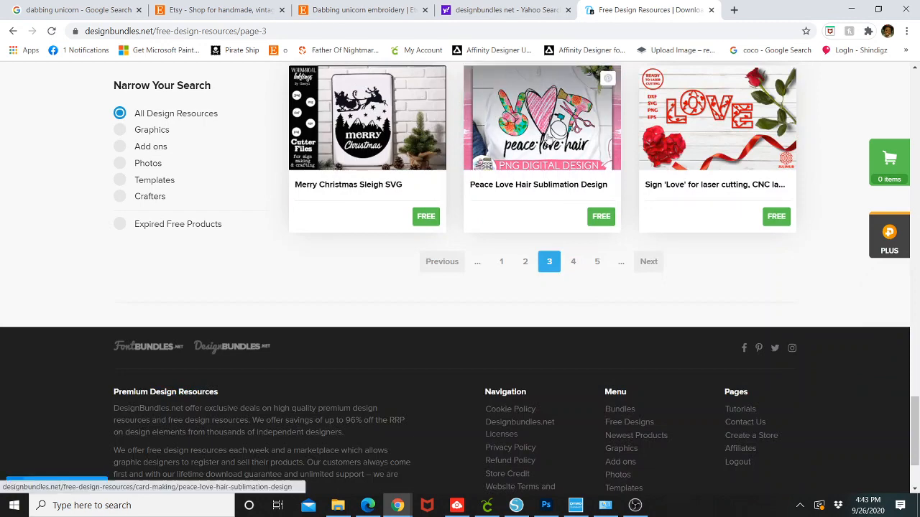
left_click(519, 187)
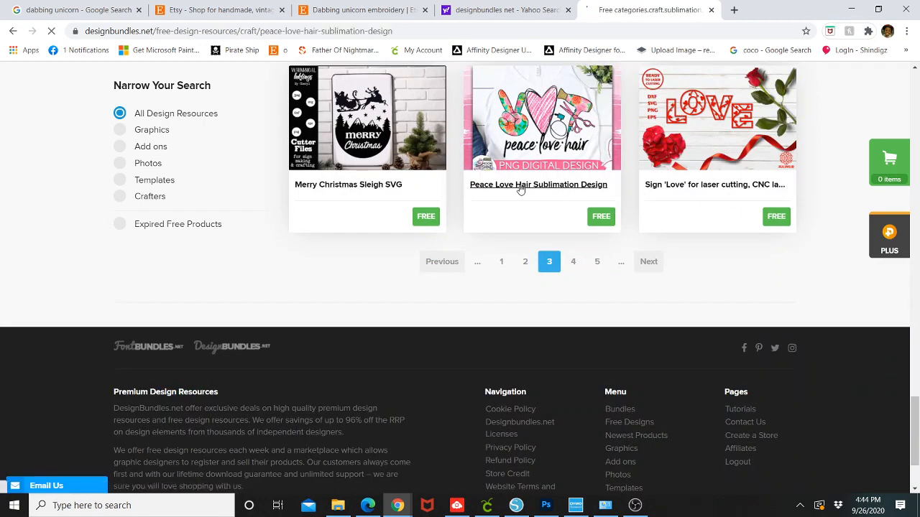
scroll(474, 288, "down", 4)
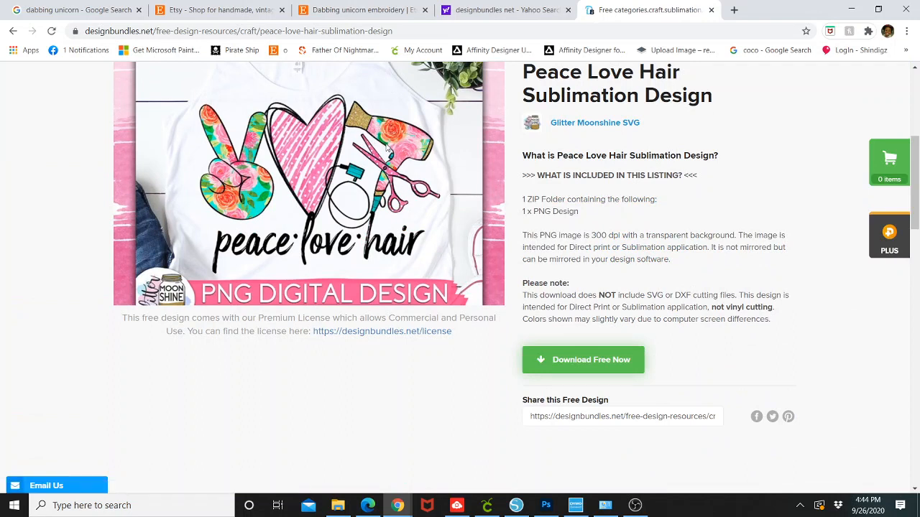
left_click(538, 368)
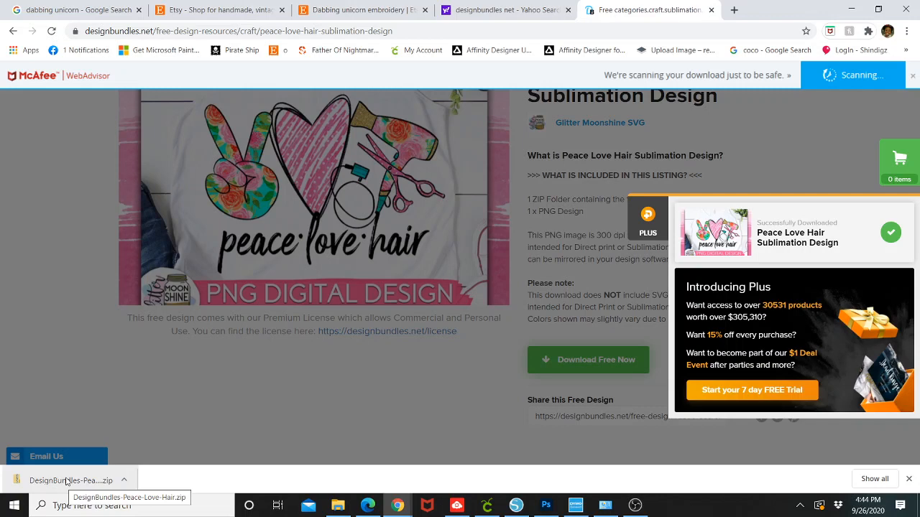
Extract the downloaded zip to D:\DesignBundles-Peace-Love-Hair and open the extracted design subfolder.
left_click(67, 481)
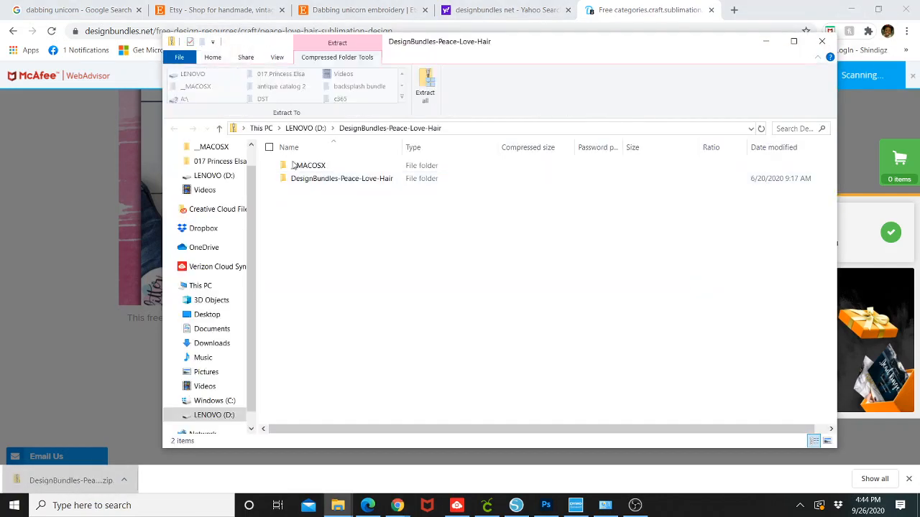
left_click(424, 86)
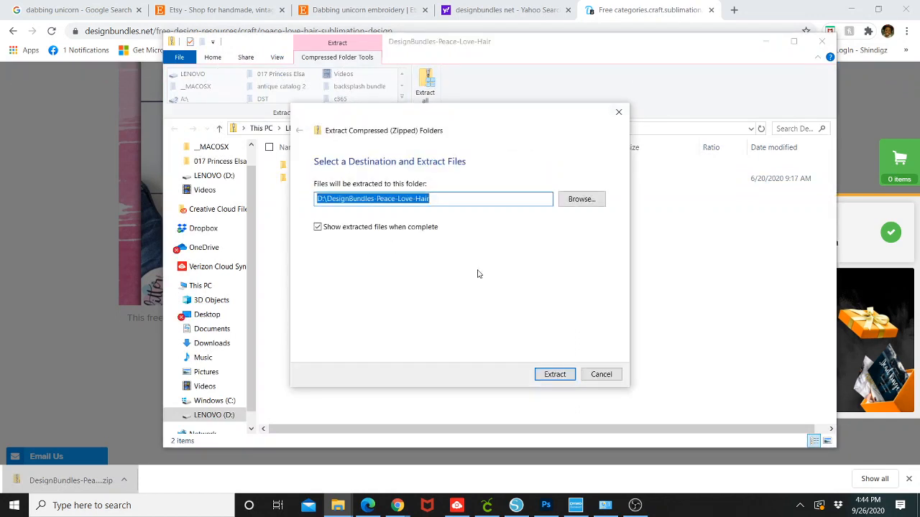
left_click(554, 374)
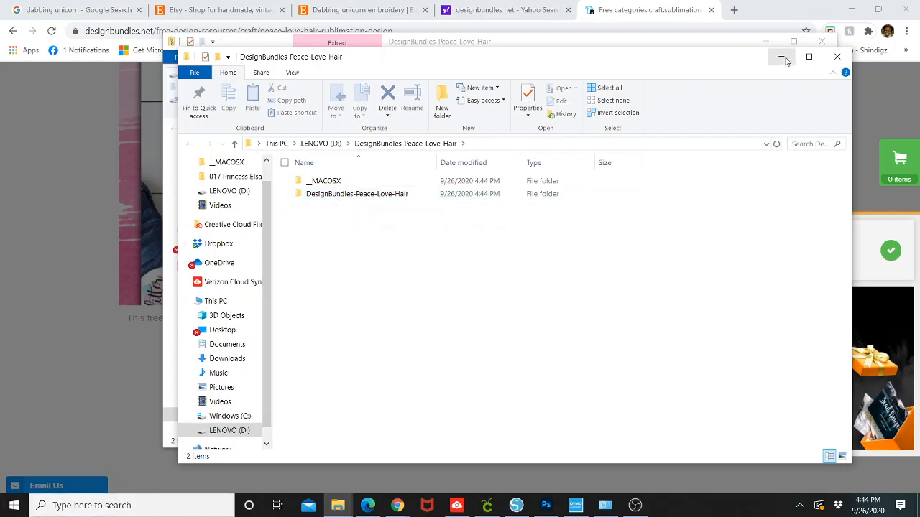
double_click(359, 194)
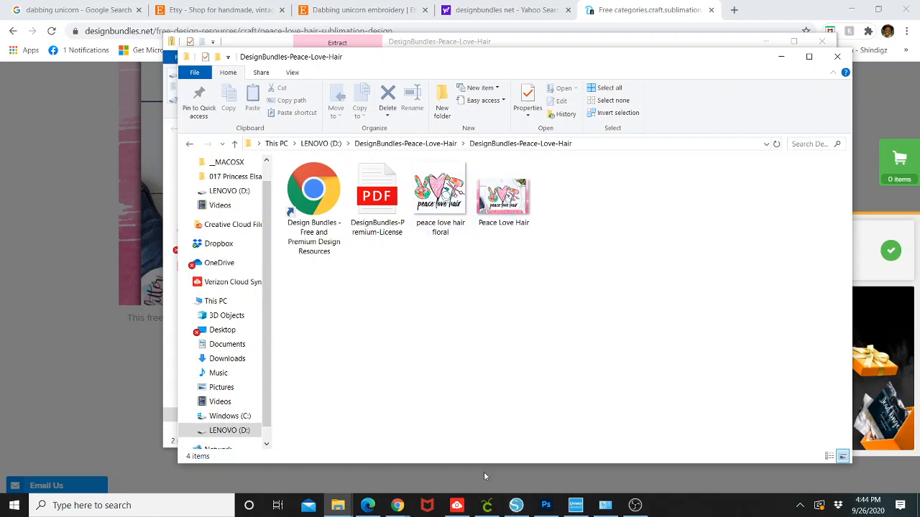
Switch to Silhouette Studio and close Untitled-6, the 800px-Green_Bay_Packers logo, packers-football-logo and packer documents without saving.
left_click(515, 508)
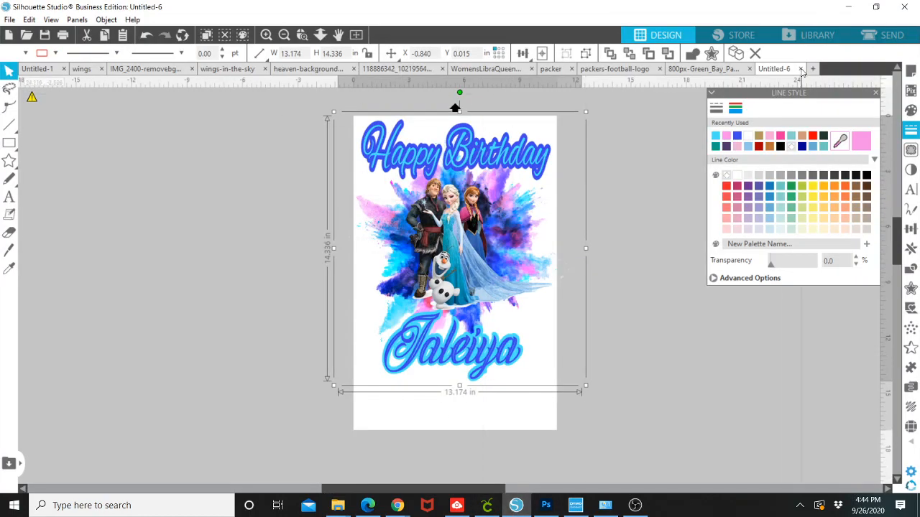
left_click(801, 68)
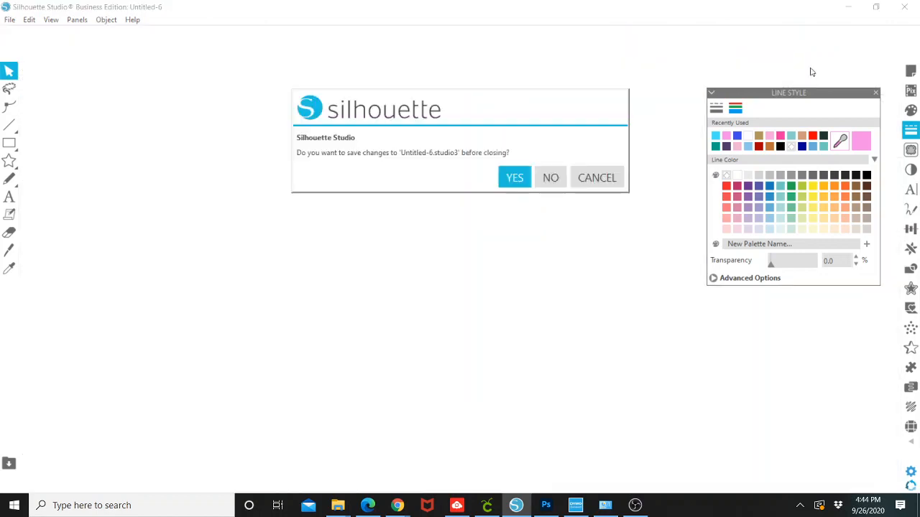
left_click(557, 177)
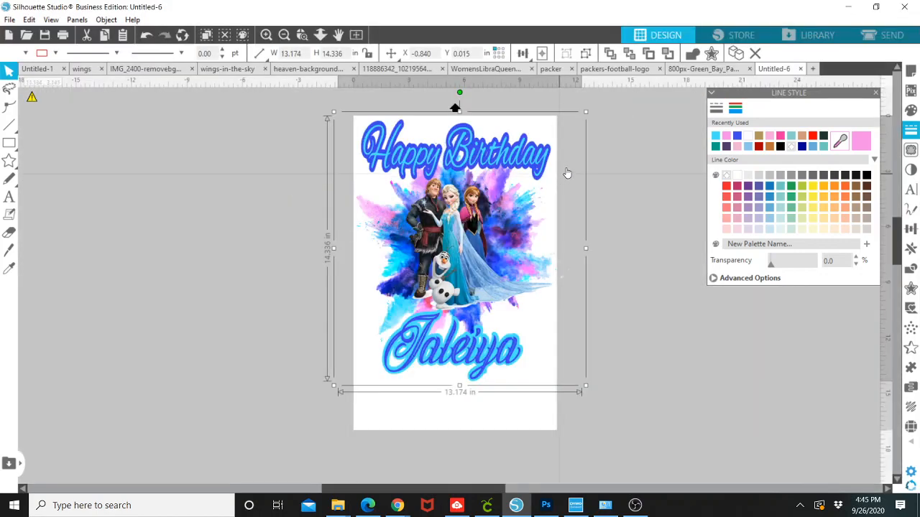
left_click(751, 69)
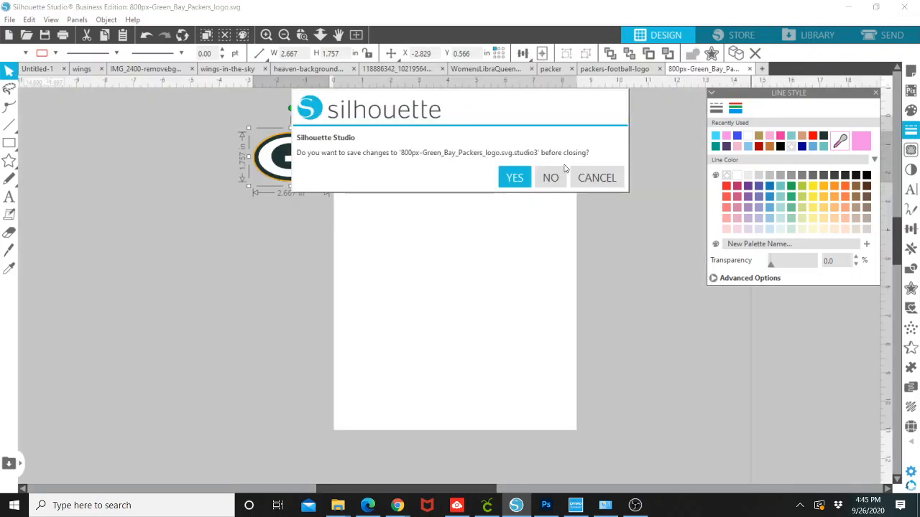
left_click(550, 177)
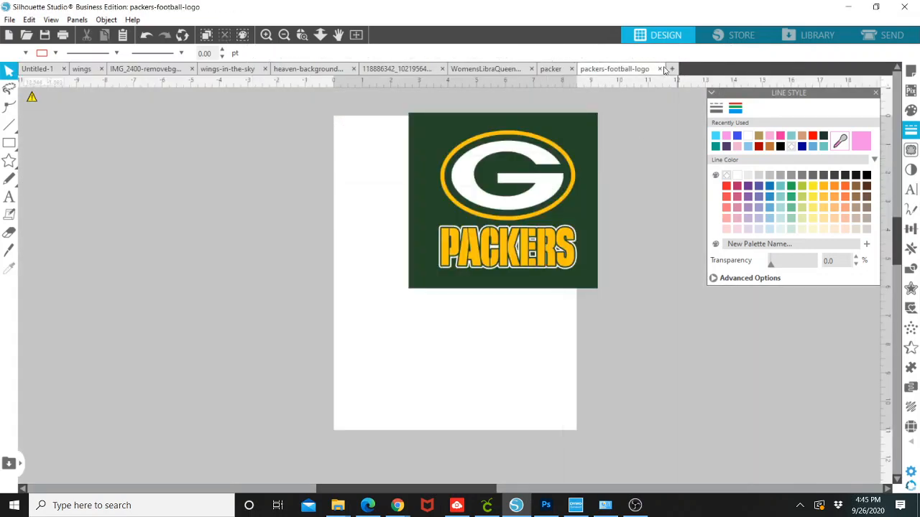
left_click(660, 69)
left_click(557, 177)
left_click(572, 69)
left_click(551, 177)
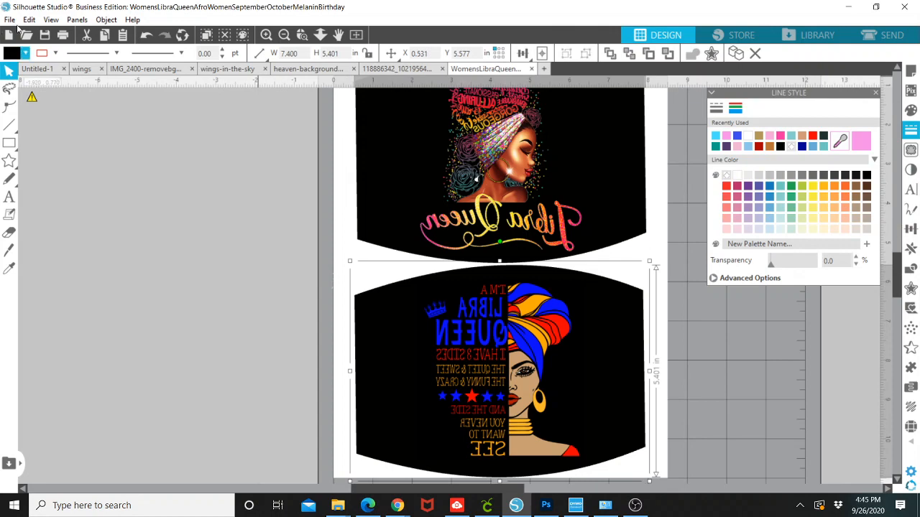
Create a new blank document, start opening a file and browse to the LENOVO (D:) drive.
left_click(9, 35)
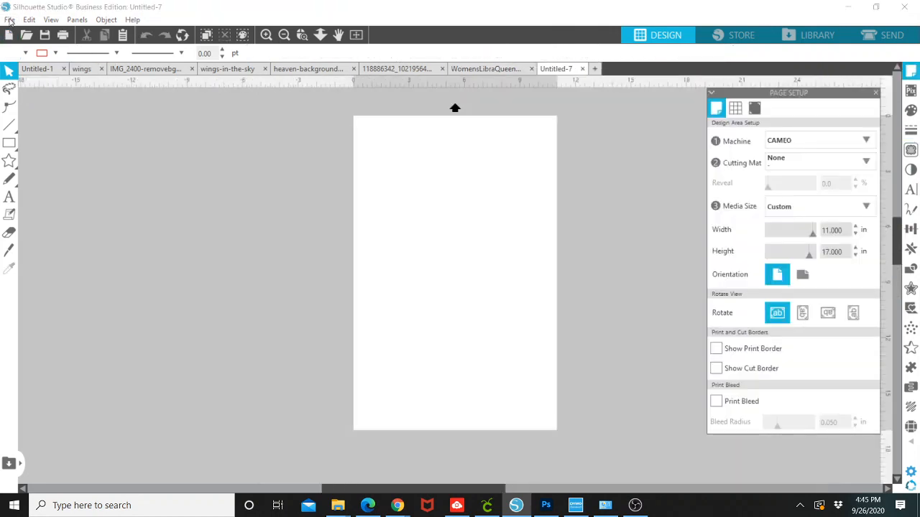
left_click(10, 20)
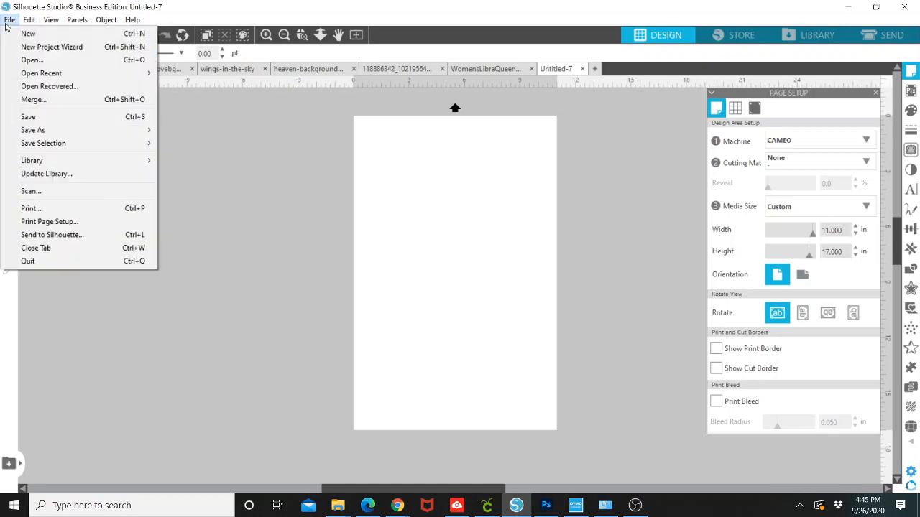
left_click(31, 61)
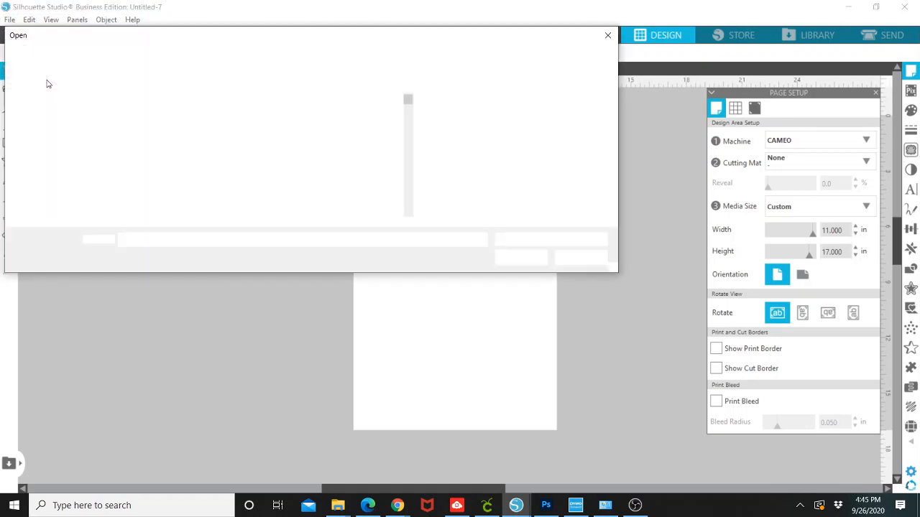
scroll(316, 206, "down", 3)
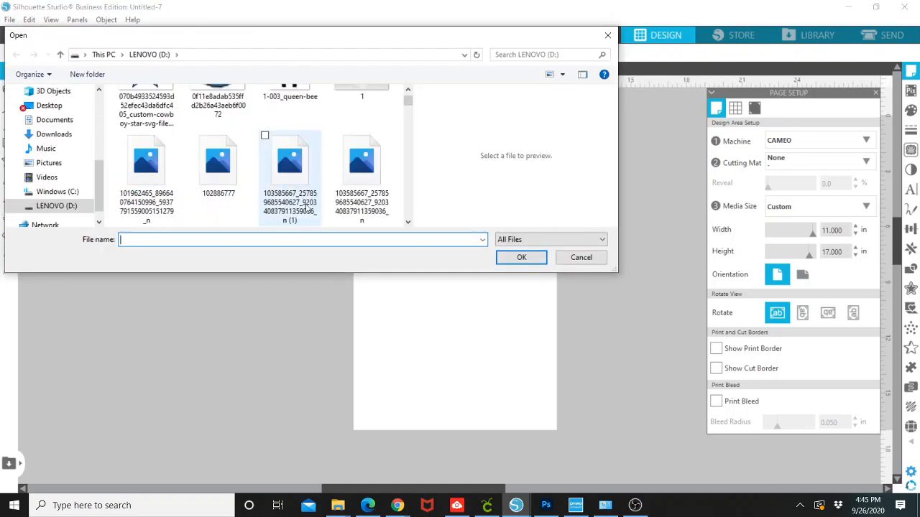
scroll(318, 201, "up", 3)
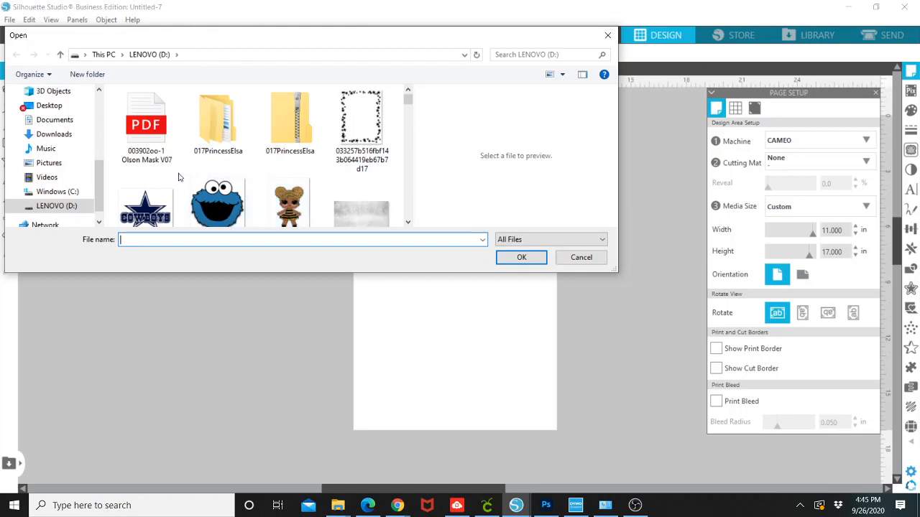
scroll(176, 173, "down", 1)
scroll(176, 173, "up", 1)
left_click(104, 54)
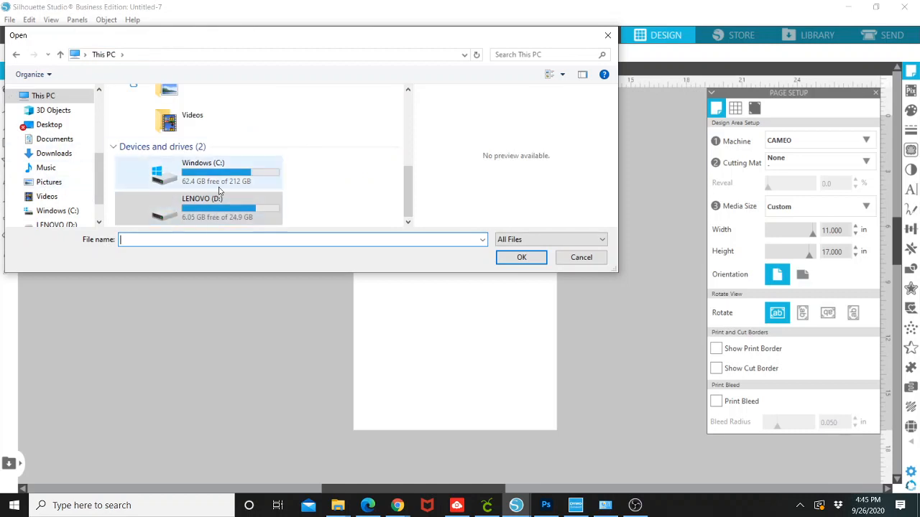
left_click(214, 206)
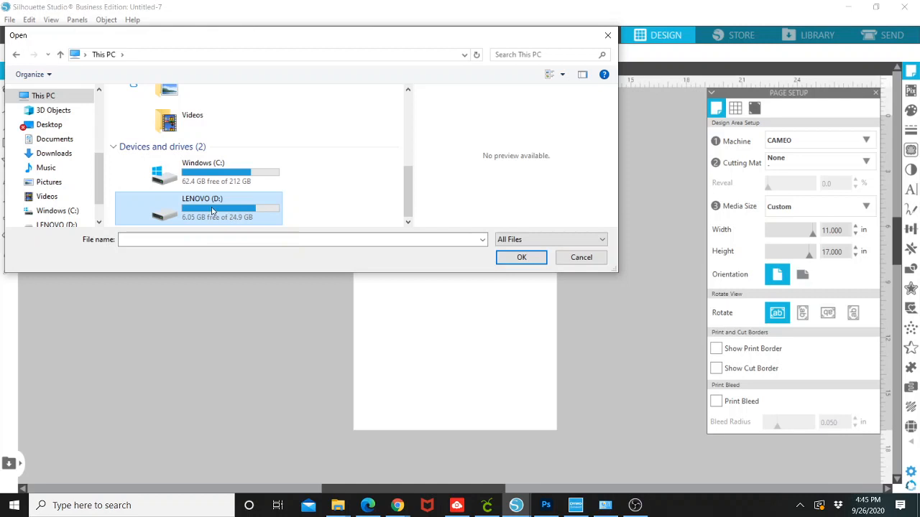
double_click(209, 206)
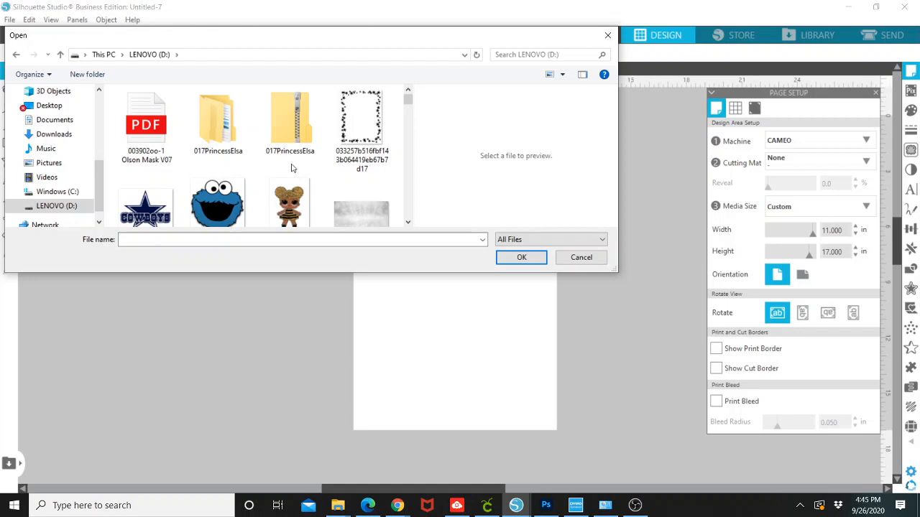
Search the D: drive for "love" and open the DesignBundles-Peace-Love-Hair folder that holds the design images.
left_click(517, 53)
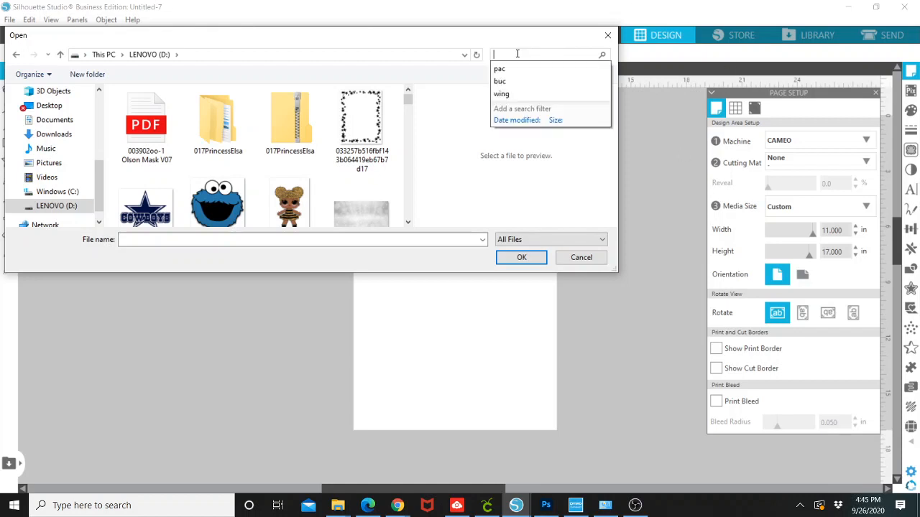
type("love")
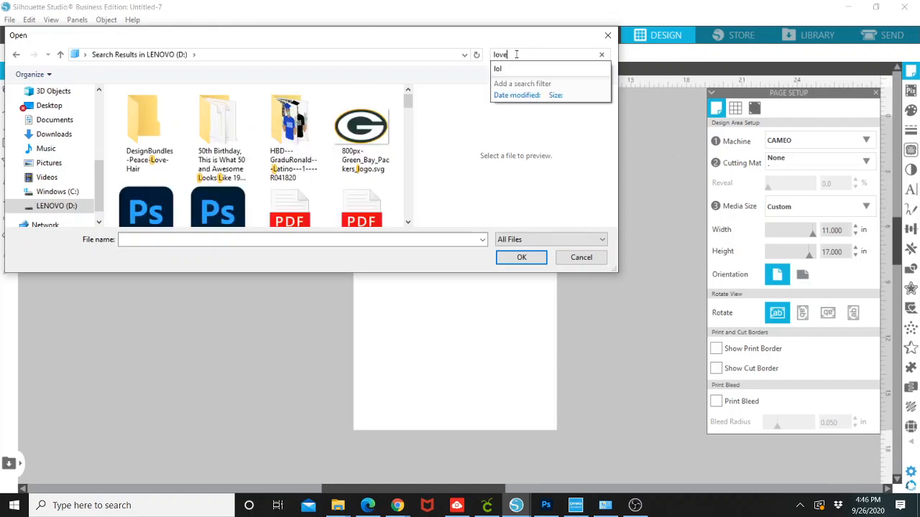
left_click(137, 126)
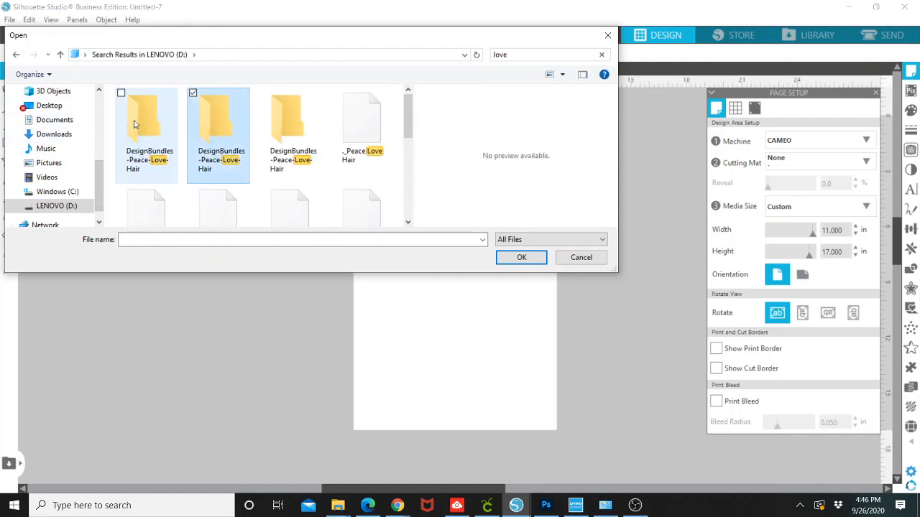
scroll(198, 173, "down", 1)
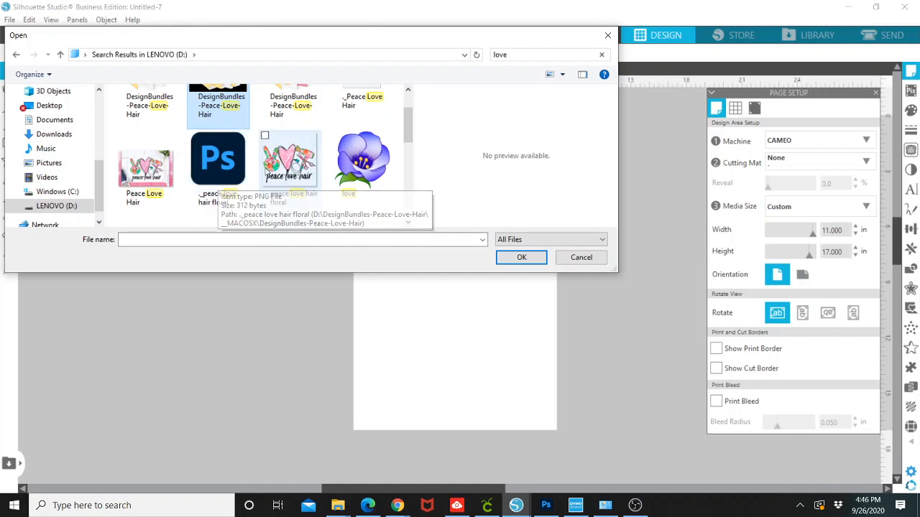
scroll(266, 163, "up", 1)
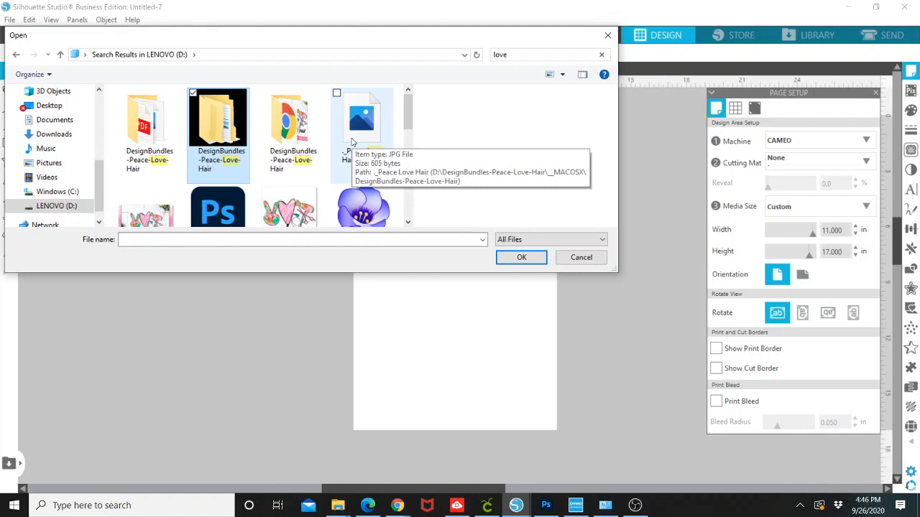
left_click(302, 137)
double_click(301, 136)
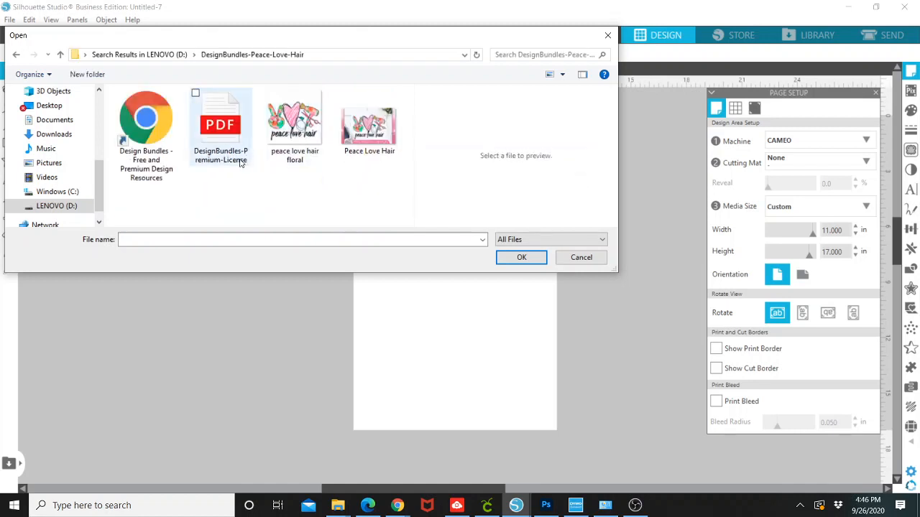
Open the peace love hair floral image and position it on the upper part of the page.
left_click(155, 122)
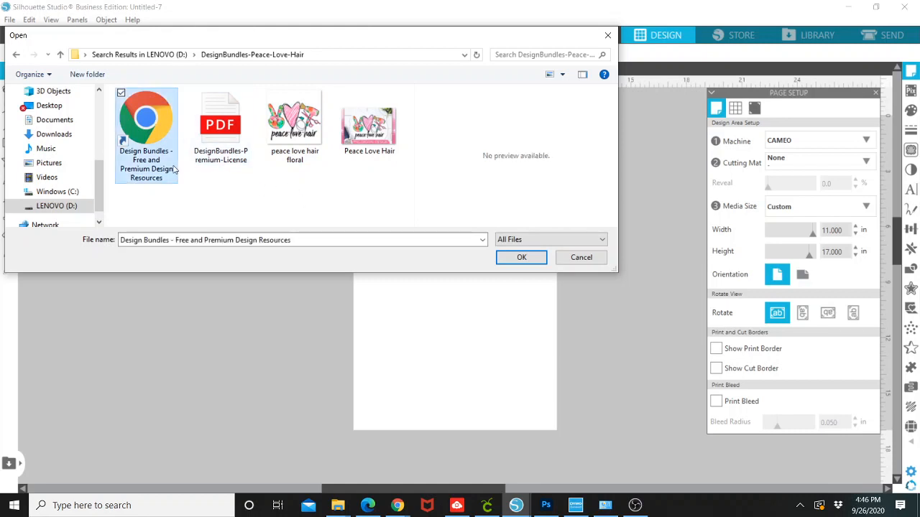
left_click(316, 136)
left_click(521, 257)
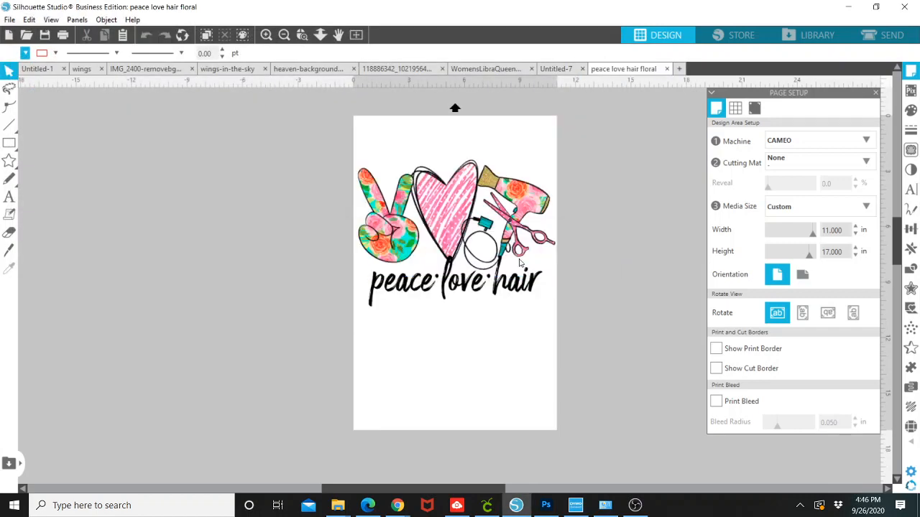
left_click_drag(453, 214, 201, 209)
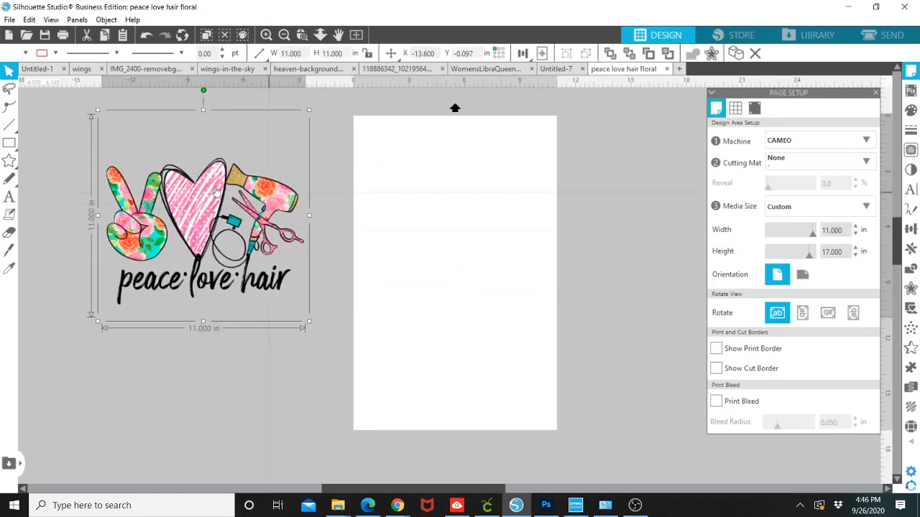
left_click_drag(235, 216, 494, 287)
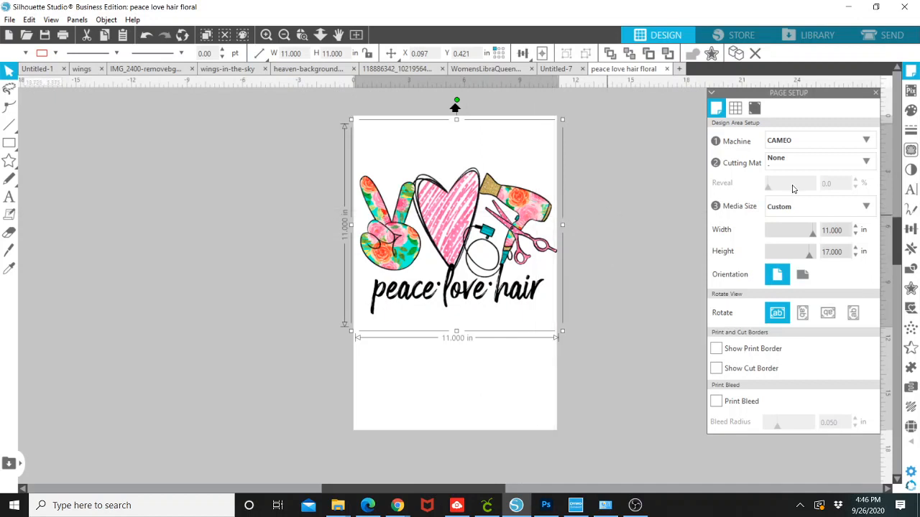
Trace the peace love hair design with a trace area about 13.7 by 10.9 in around it and the threshold at 100%.
left_click(911, 149)
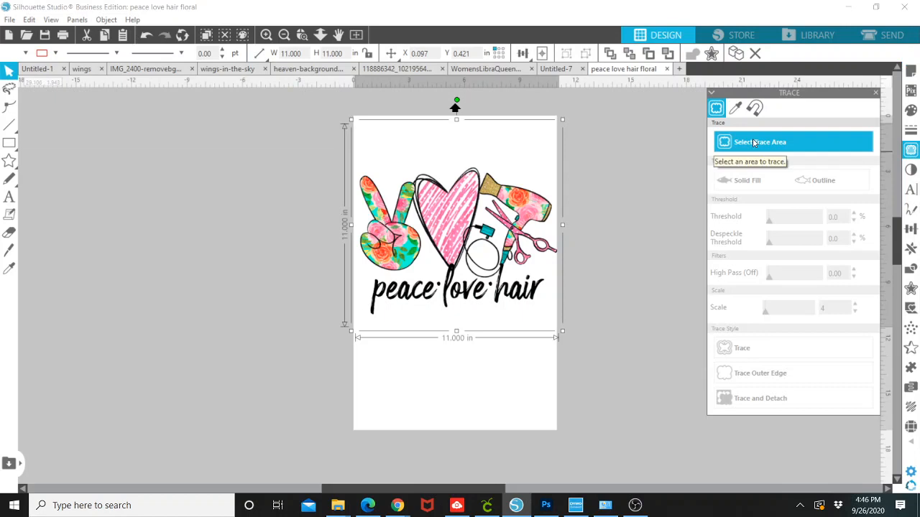
left_click(758, 144)
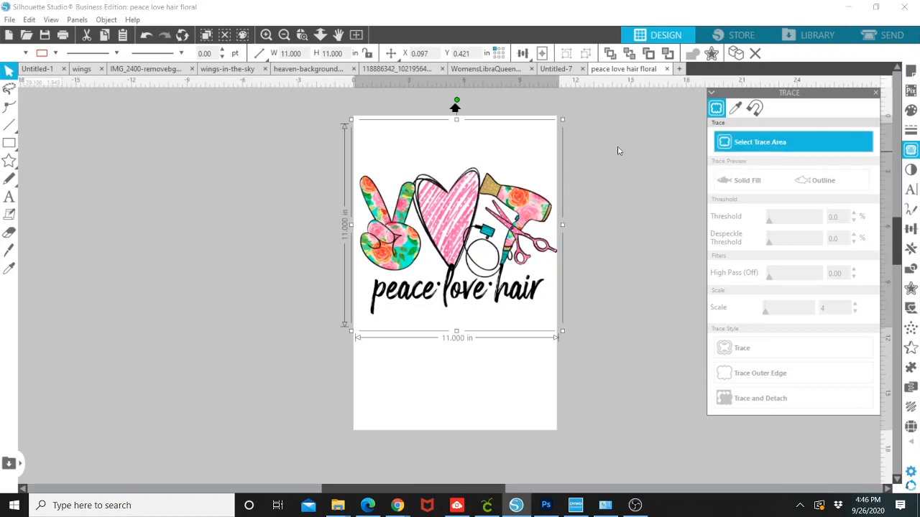
left_click_drag(334, 145, 589, 349)
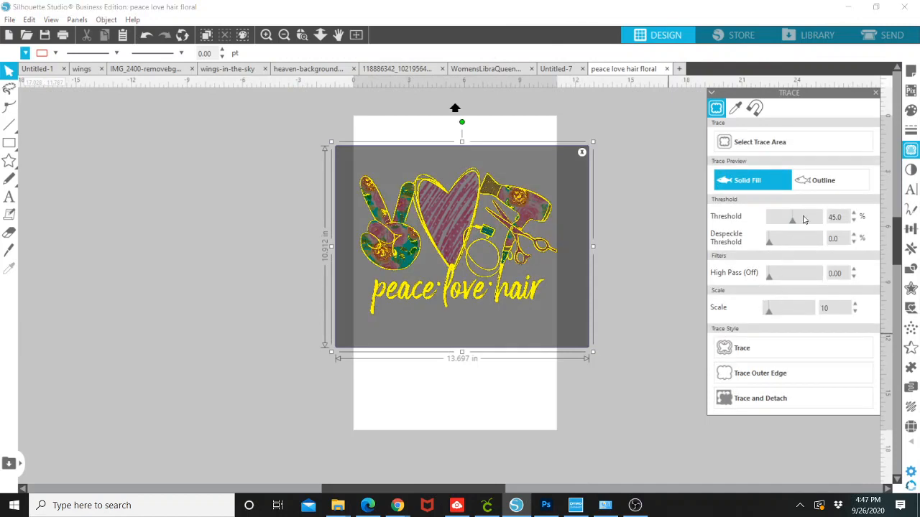
left_click(808, 218)
left_click(815, 219)
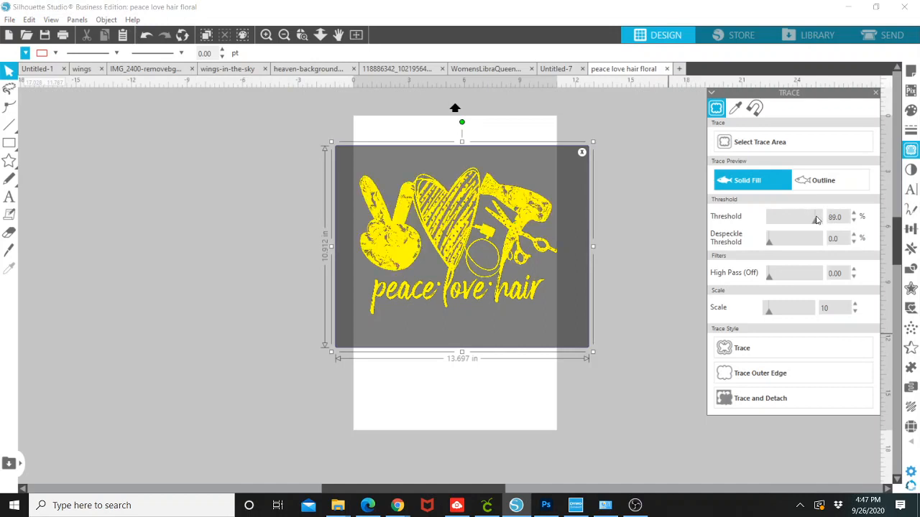
left_click(820, 219)
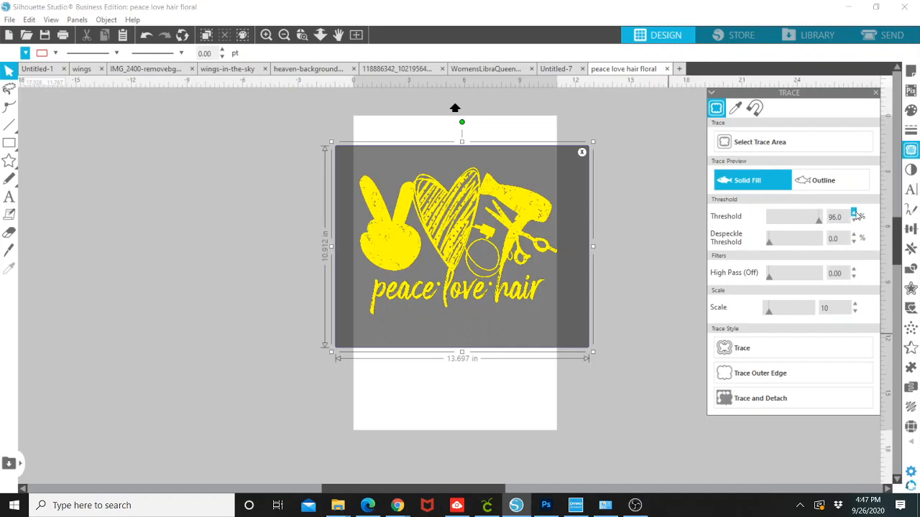
left_click(853, 214)
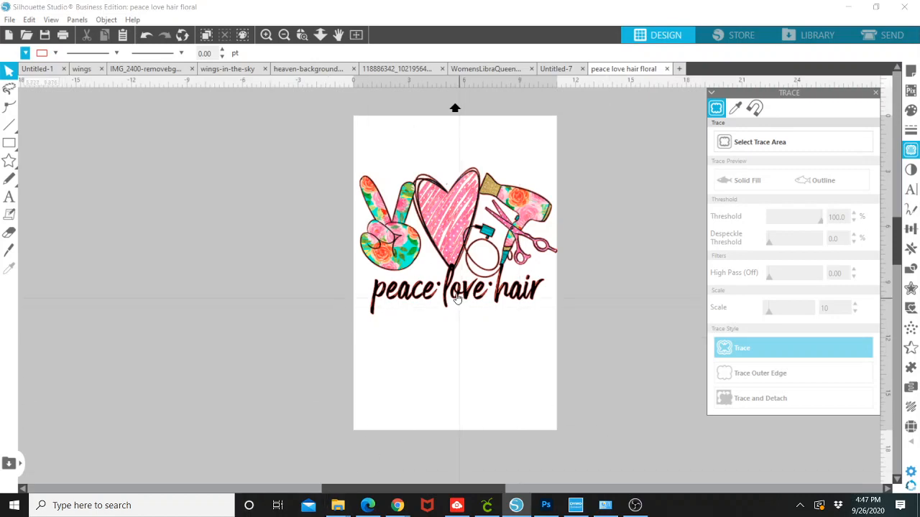
Separate the original artwork from its traced outline, leaving the artwork beside the page and the outline on the page.
mouse_move(429, 311)
left_mouse_down()
mouse_move(333, 334)
mouse_move(162, 334)
left_mouse_up()
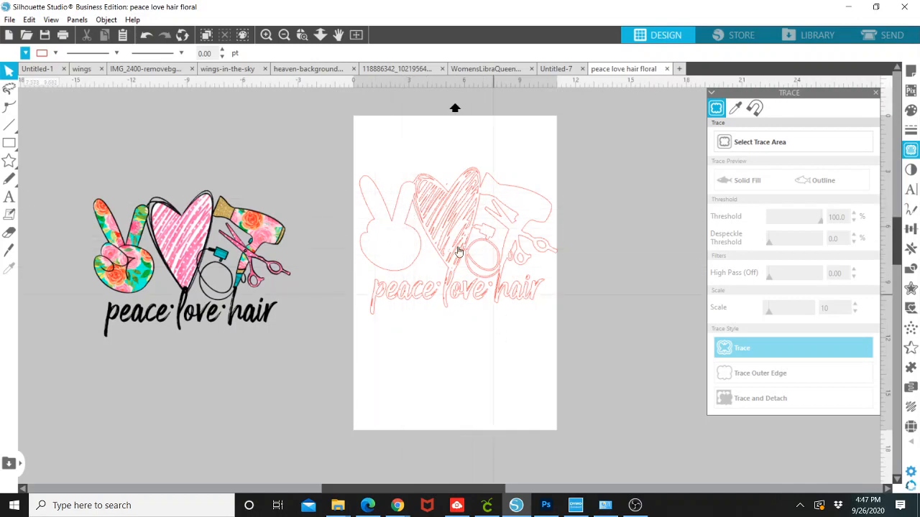
mouse_move(457, 252)
left_mouse_down()
mouse_move(678, 261)
mouse_move(696, 253)
left_mouse_up()
left_click_drag(197, 265, 422, 248)
left_click_drag(320, 242, 93, 218)
left_click_drag(696, 222, 469, 220)
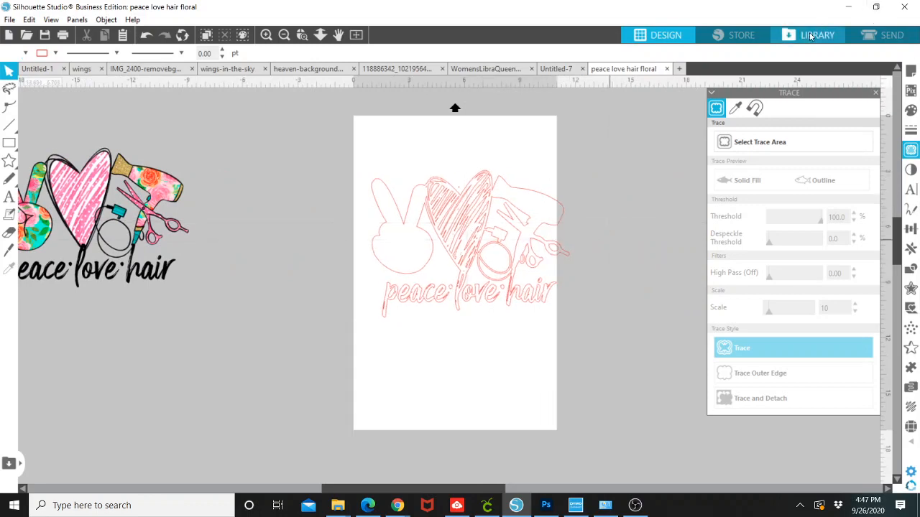
Add the glittery rainbow-striped background from the library's user designs to the page with the traced outline.
left_click(817, 33)
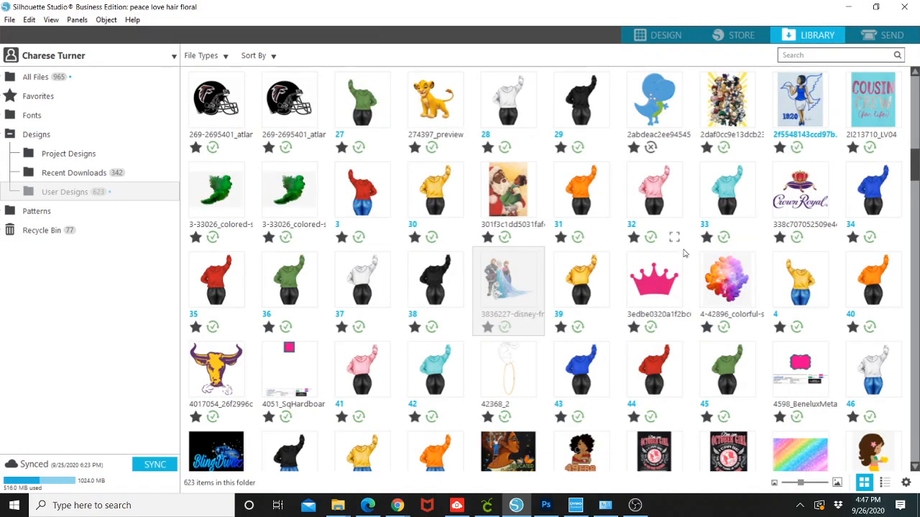
scroll(684, 253, "down", 4)
right_click(814, 205)
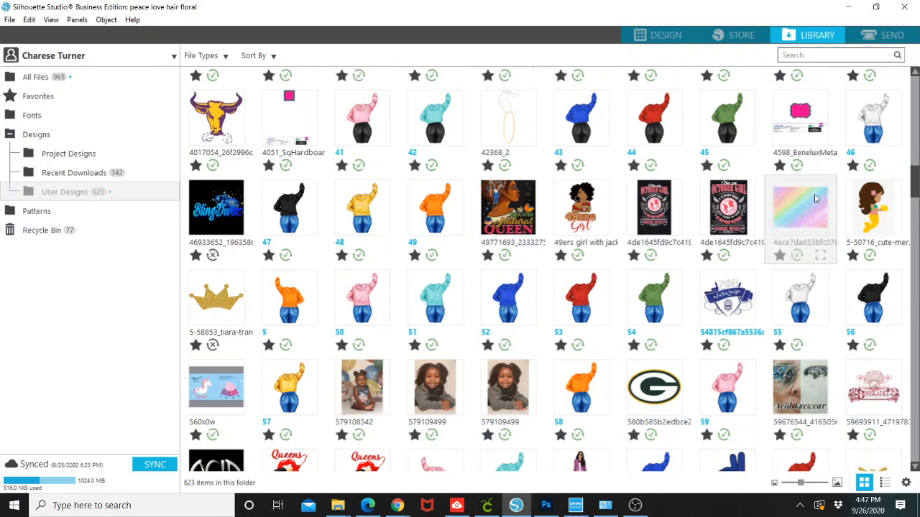
left_click(787, 217)
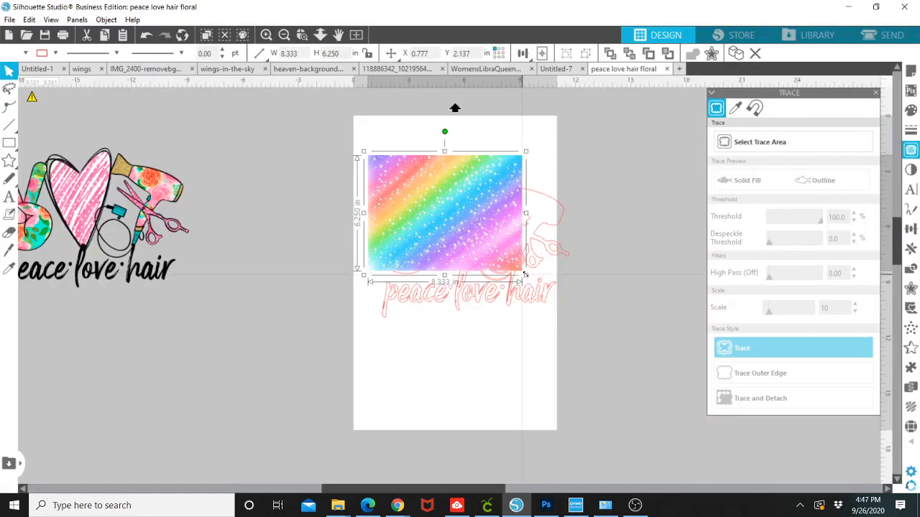
Enlarge the rainbow background to about 12.5 by 9.4 in and position it over the whole traced outline.
left_click_drag(526, 275, 593, 390)
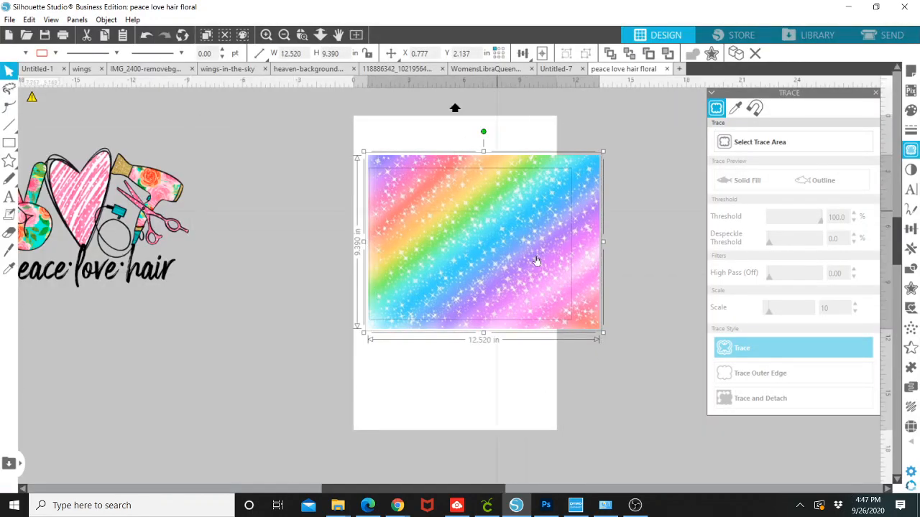
left_click(632, 385)
mouse_move(549, 305)
left_mouse_down()
mouse_move(529, 339)
mouse_move(536, 286)
mouse_move(539, 297)
left_mouse_up()
Crop the rainbow background to the shape of the traced peace love hair outline.
left_click(610, 374)
left_click_drag(605, 373, 396, 123)
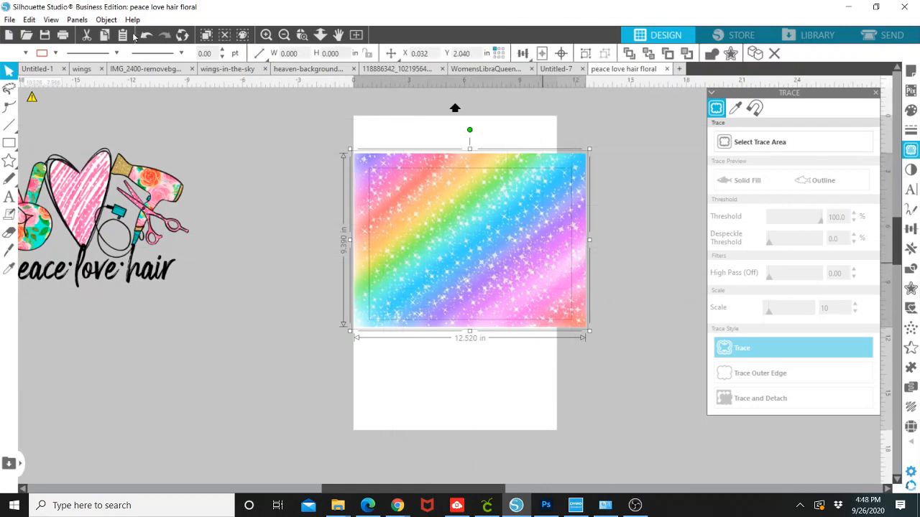
left_click(108, 21)
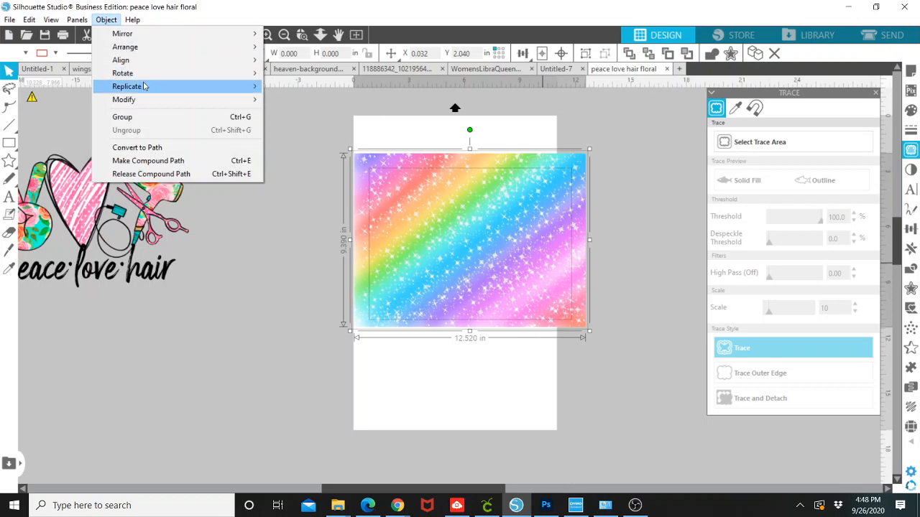
mouse_move(150, 100)
left_click(308, 142)
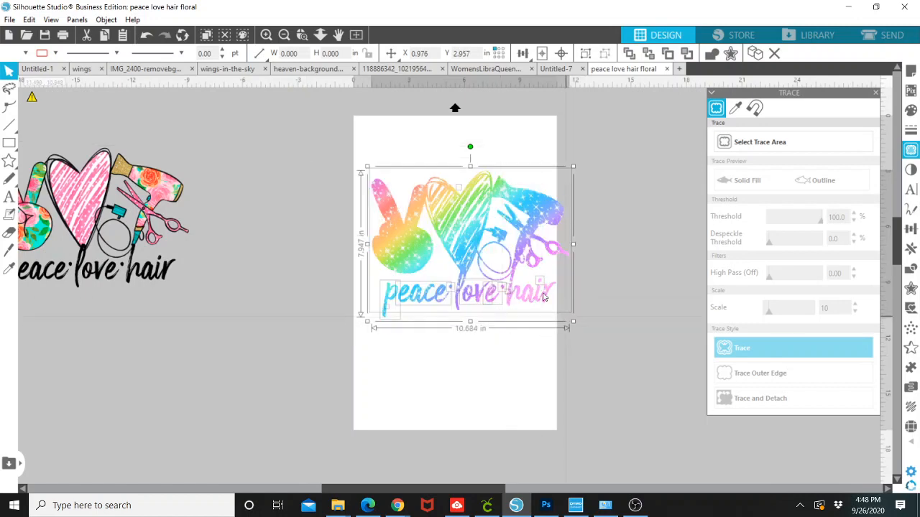
Shrink the rainbow design to about 7.2 in wide and bring the whole floral artwork into view beside the page.
left_click_drag(455, 241, 447, 232)
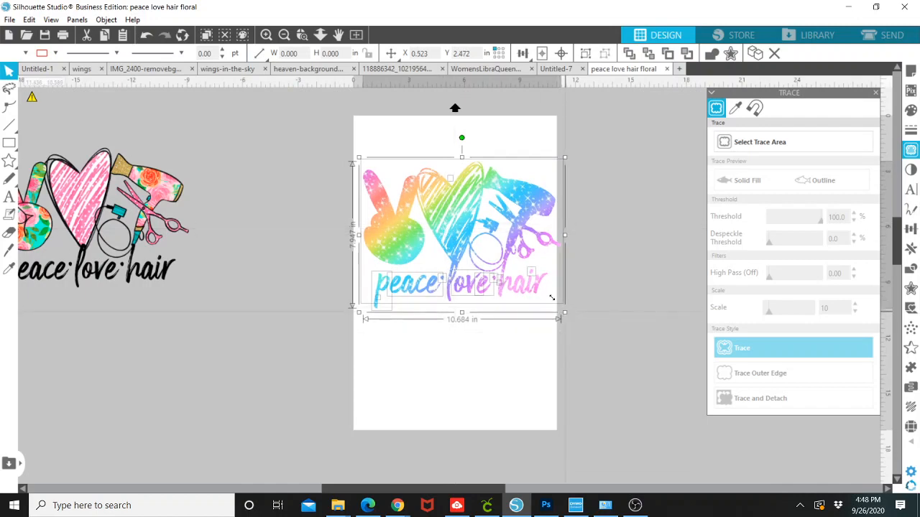
left_click_drag(545, 289, 550, 323)
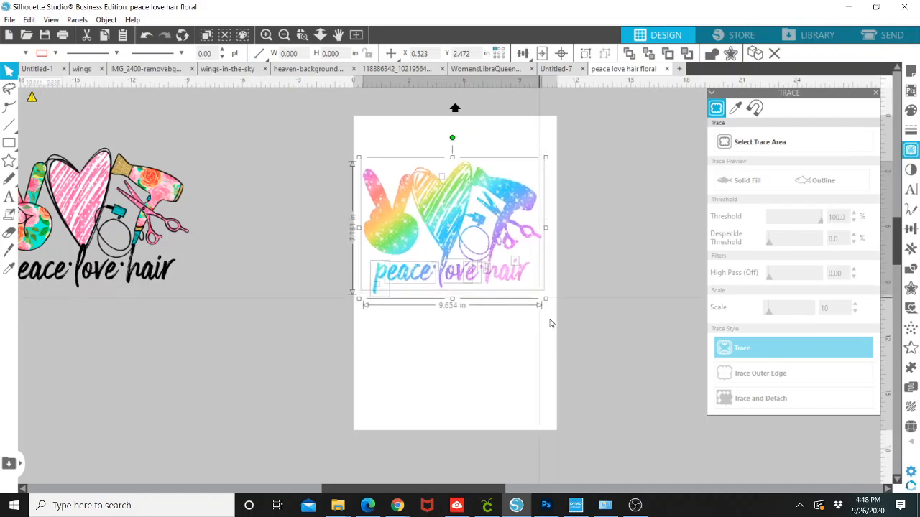
left_click_drag(510, 298, 500, 267)
left_click(503, 273)
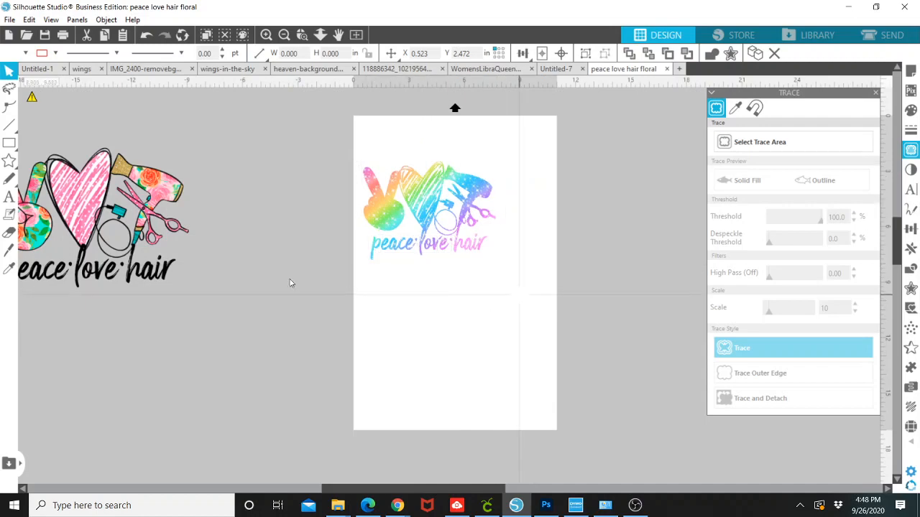
left_click_drag(87, 227, 175, 240)
left_click(282, 223)
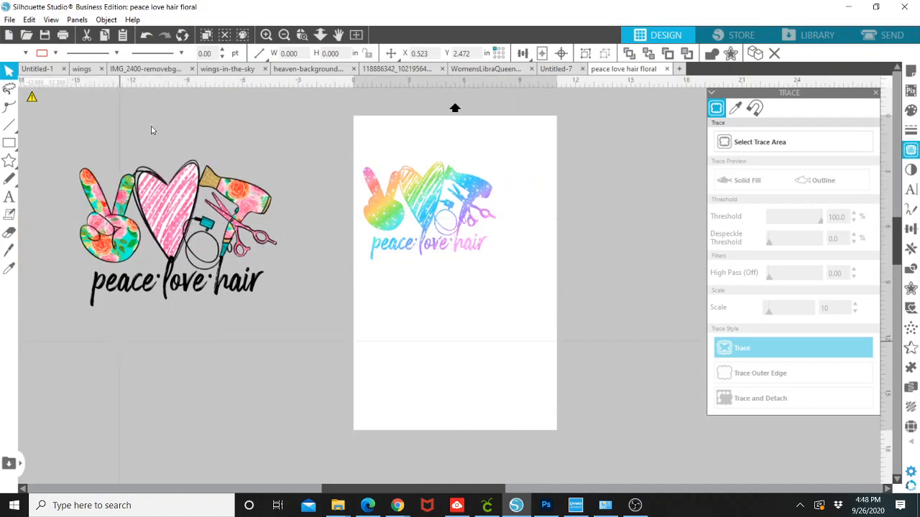
Enlarge the rainbow design to about 9.95 by 7.4 in and move it to the top of the page.
left_click_drag(519, 312, 343, 157)
left_click(501, 285)
left_click_drag(520, 290, 332, 153)
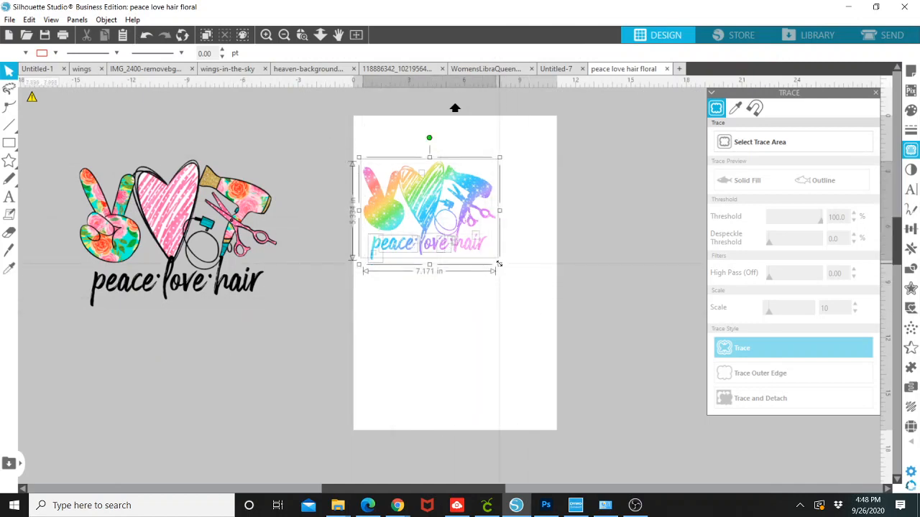
left_click_drag(538, 301, 551, 304)
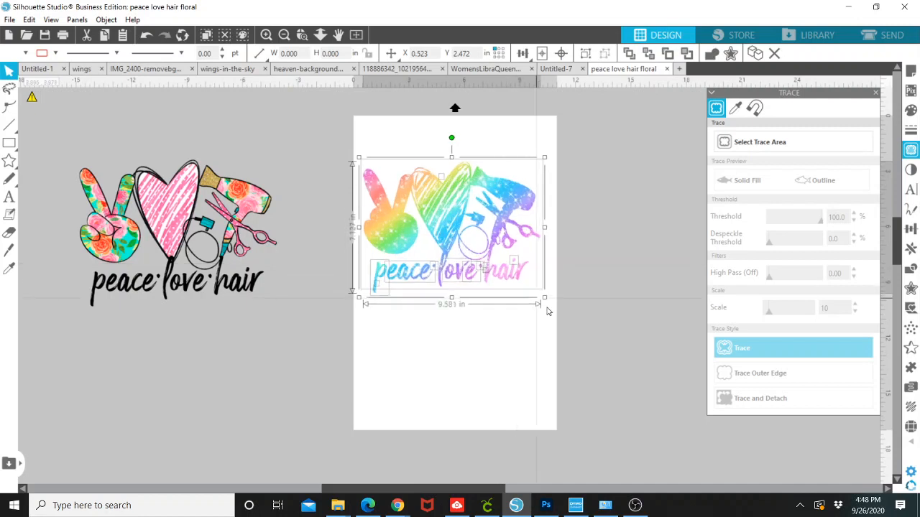
left_click_drag(444, 218, 453, 183)
left_click(615, 227)
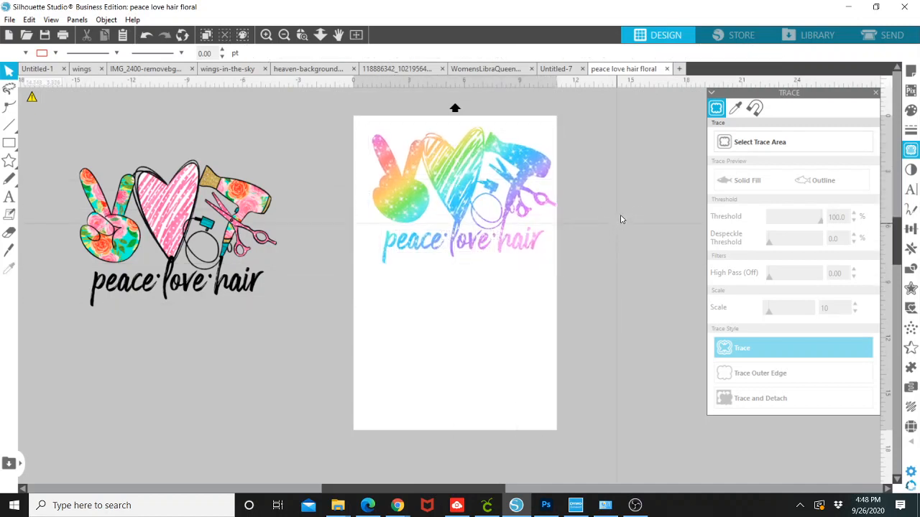
Group all the pieces of the rainbow peace love hair design.
left_click(454, 166)
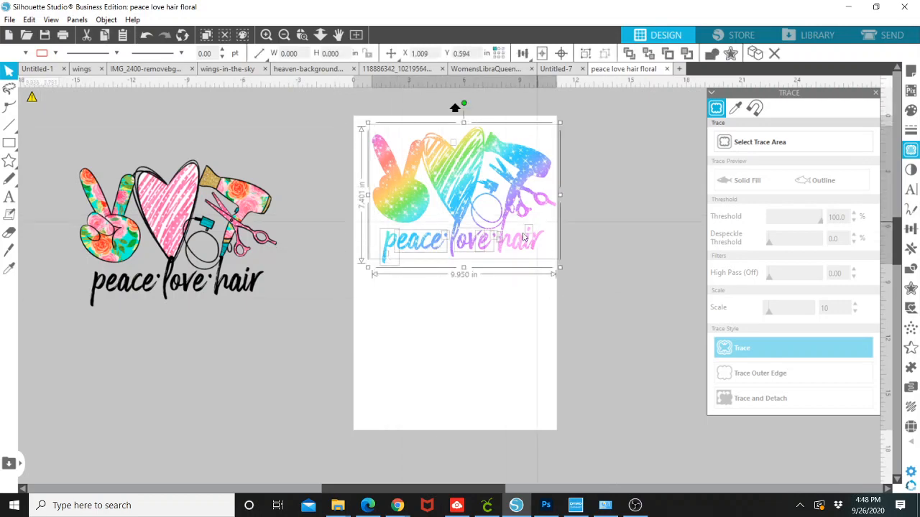
right_click(459, 149)
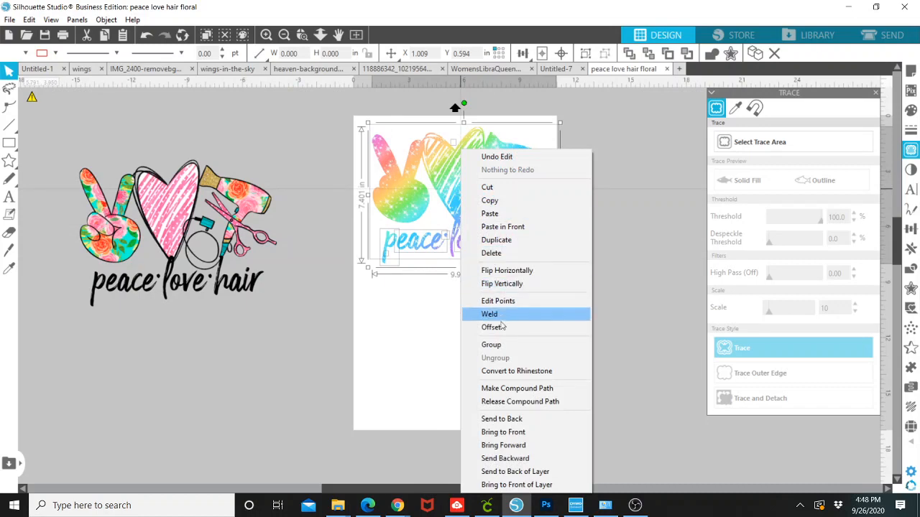
left_click(501, 346)
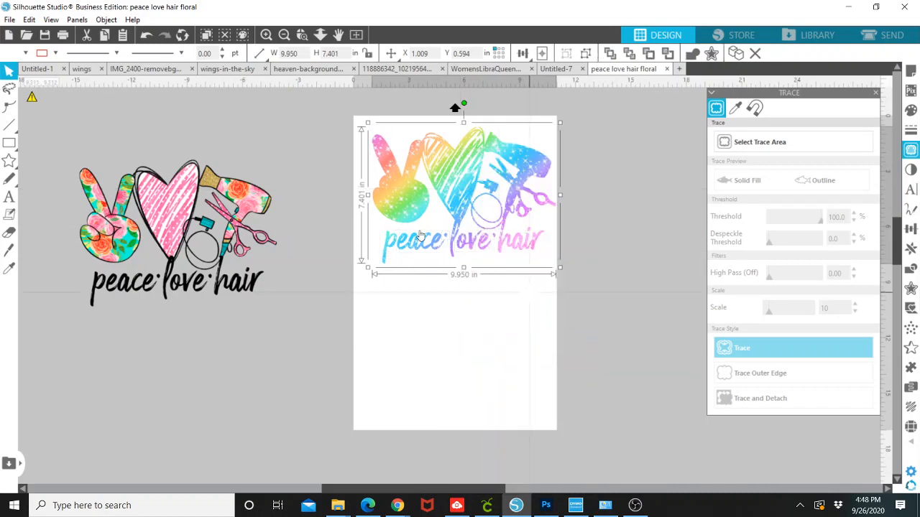
Place the grouped rainbow design slightly lower on the page, with the floral artwork level beside it off the page.
left_click_drag(455, 178, 137, 366)
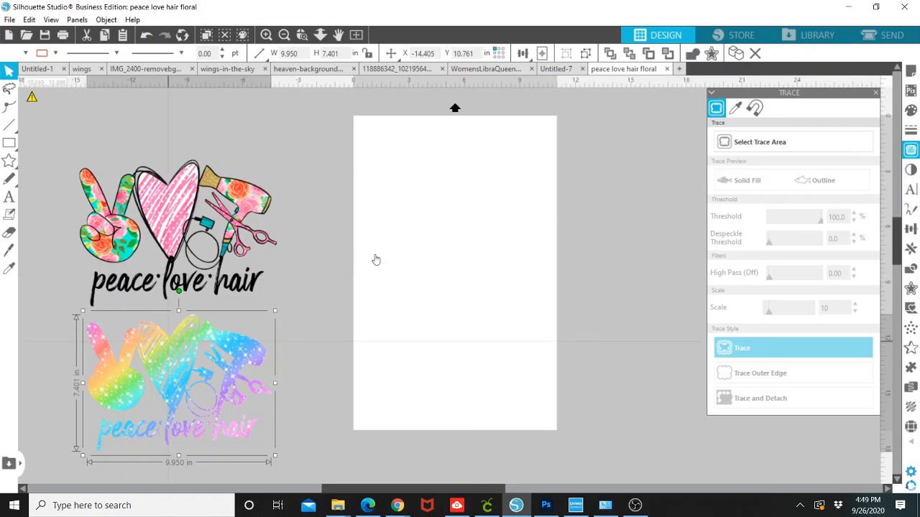
left_click_drag(376, 260, 439, 194)
left_click_drag(108, 228, 141, 211)
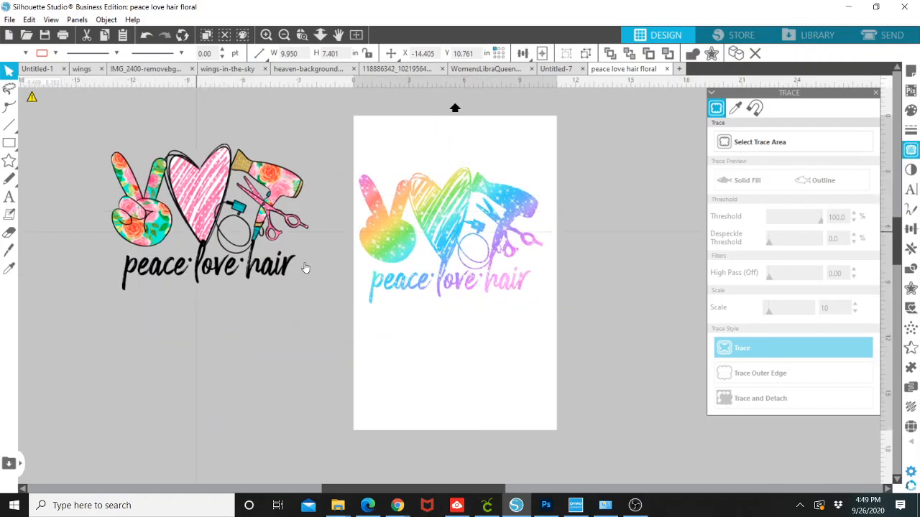
Trace only the outer edge of the floral artwork's icons with a trace area about 6.4 in high that leaves out the lettering.
left_click(143, 230)
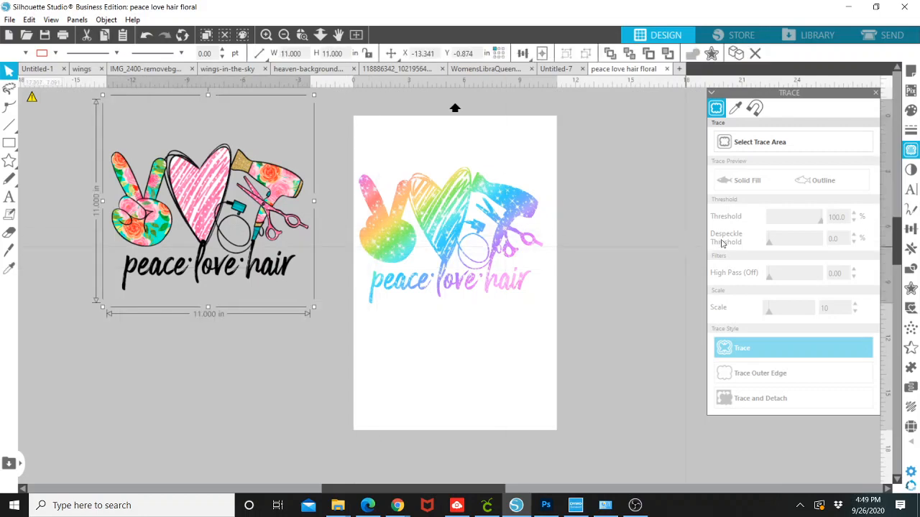
left_click(744, 146)
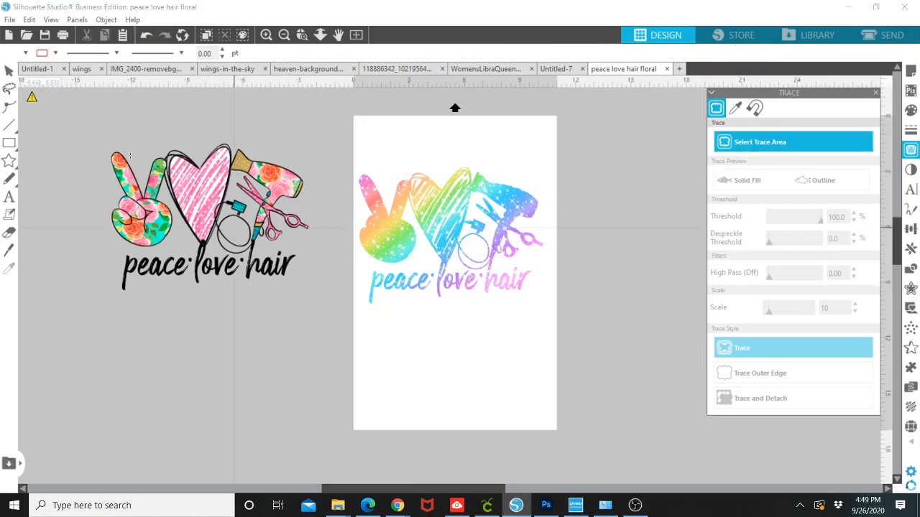
mouse_move(92, 127)
left_mouse_down()
mouse_move(129, 196)
mouse_move(248, 245)
mouse_move(328, 251)
left_mouse_up()
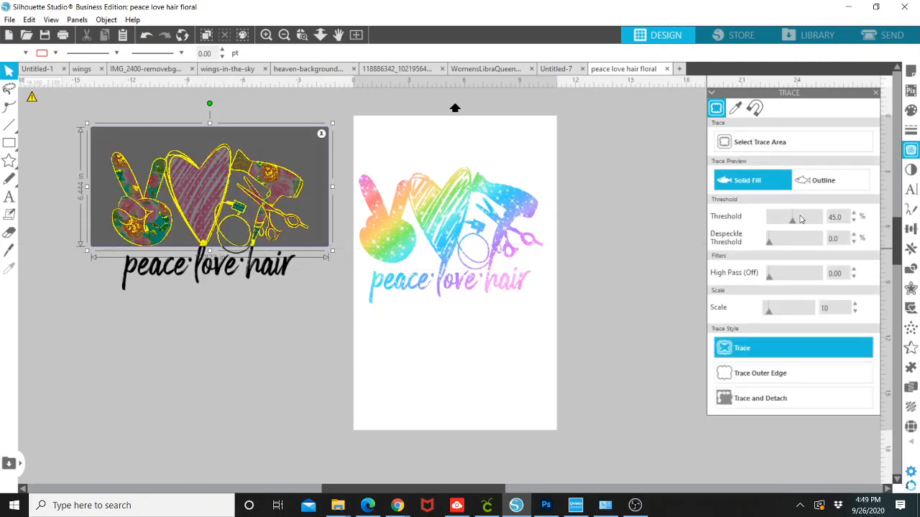
left_click(854, 213)
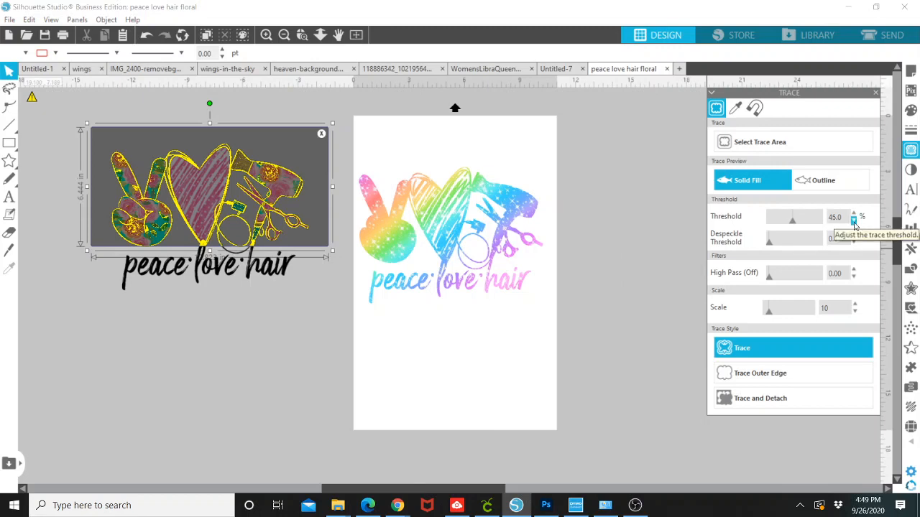
left_click(752, 376)
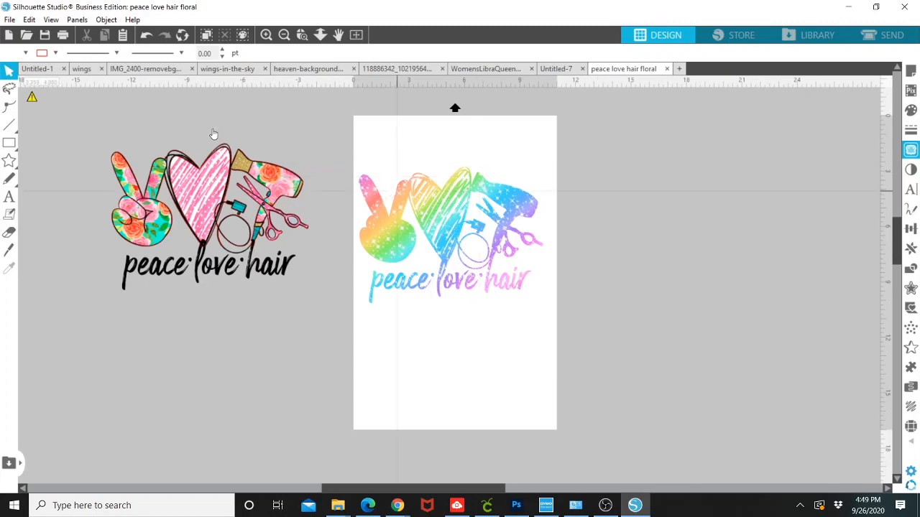
Separate the floral artwork from its outer-edge outline, delete that outline and return the artwork beside the page.
left_click_drag(199, 162, 316, 77)
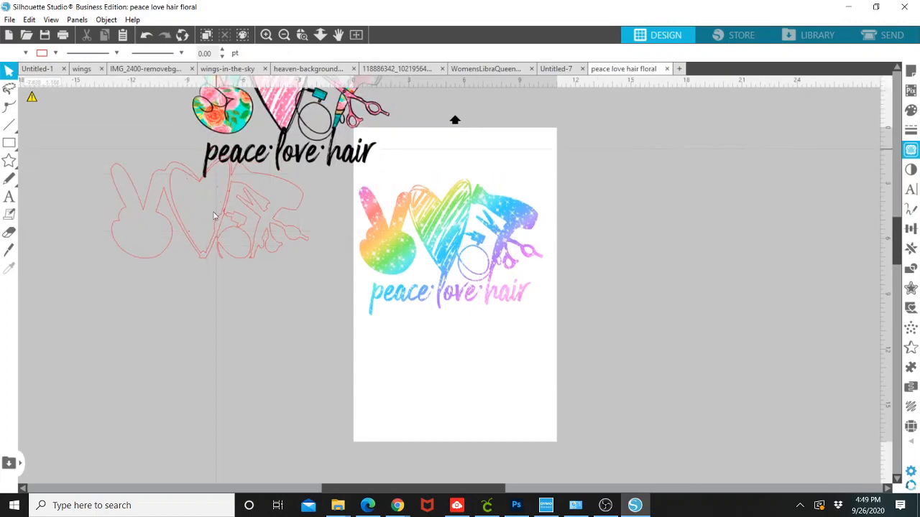
left_click(219, 221)
key("Delete")
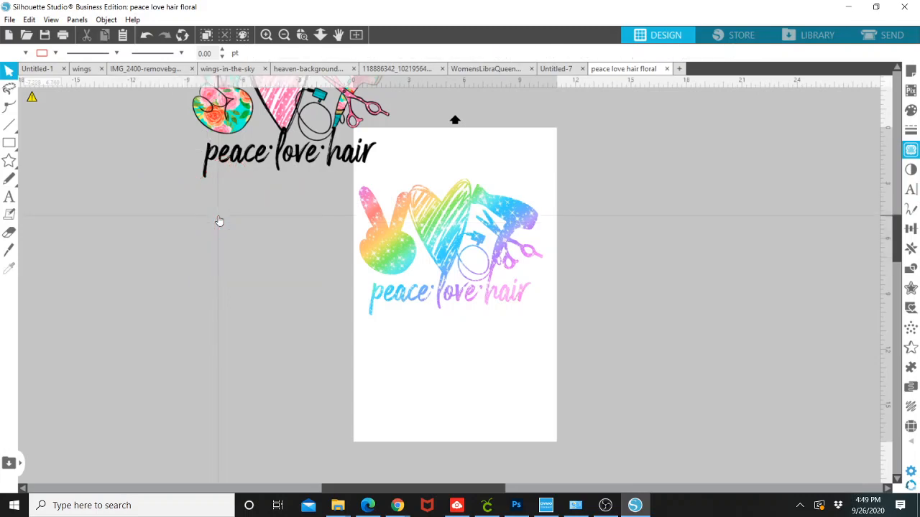
mouse_move(277, 125)
left_mouse_down()
mouse_move(178, 238)
mouse_move(188, 264)
left_mouse_up()
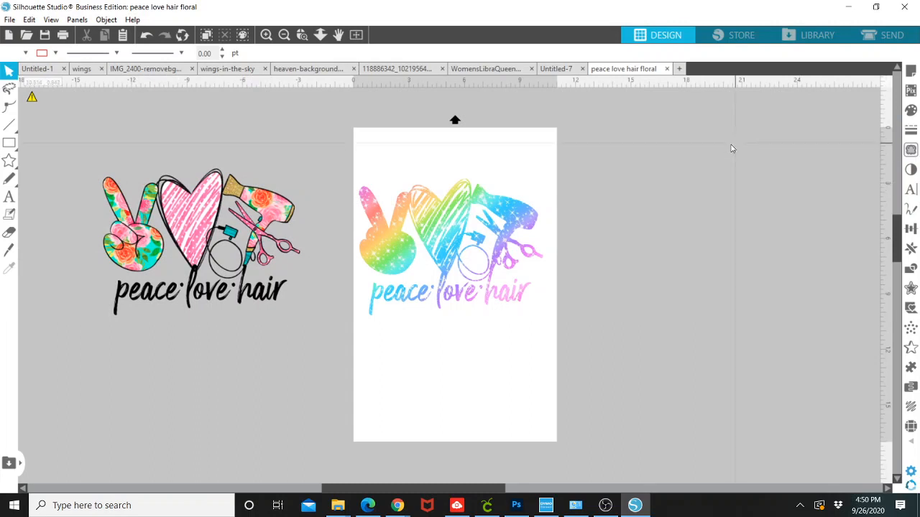
Set a trace area about 6.4 in high around the floral artwork's icons, with the threshold at 48% and a solid fill preview.
left_click(910, 150)
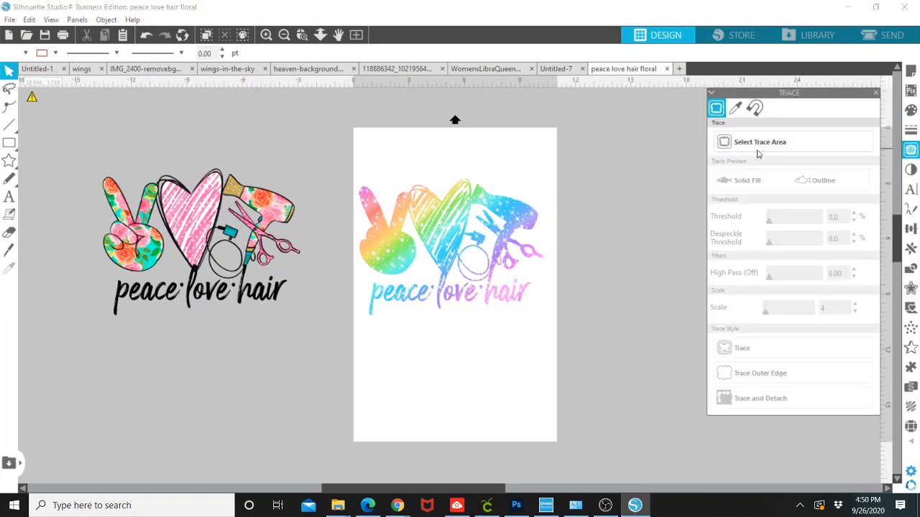
mouse_move(95, 155)
left_mouse_down()
mouse_move(100, 201)
mouse_move(229, 276)
mouse_move(321, 280)
left_mouse_up()
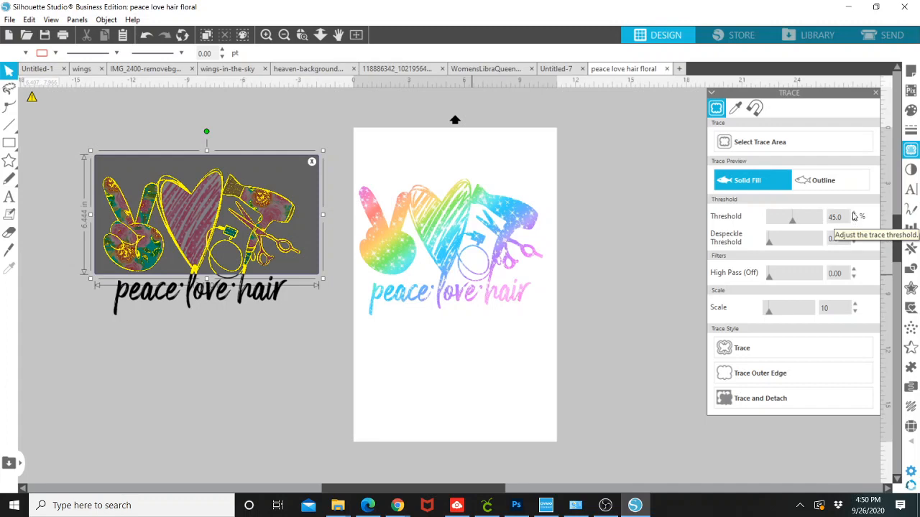
left_click(845, 183)
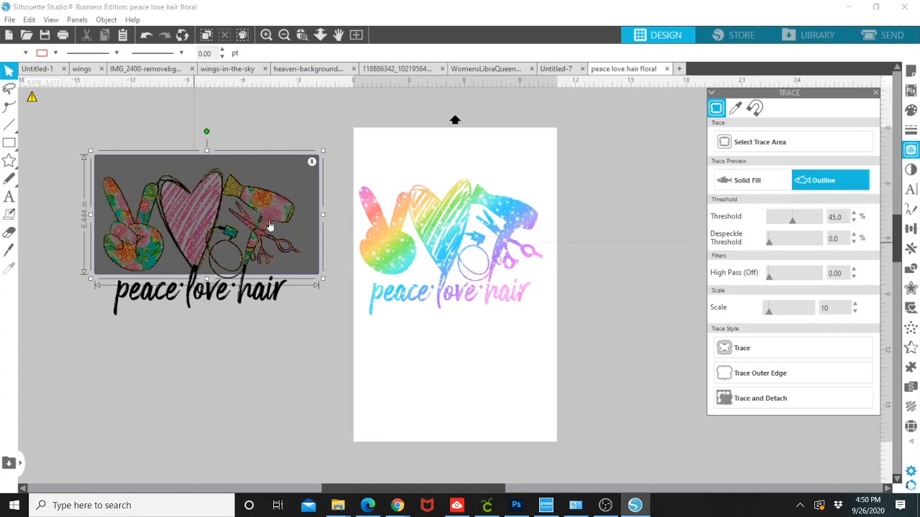
left_click(853, 214)
left_click(853, 213)
left_click(854, 214)
left_click(753, 184)
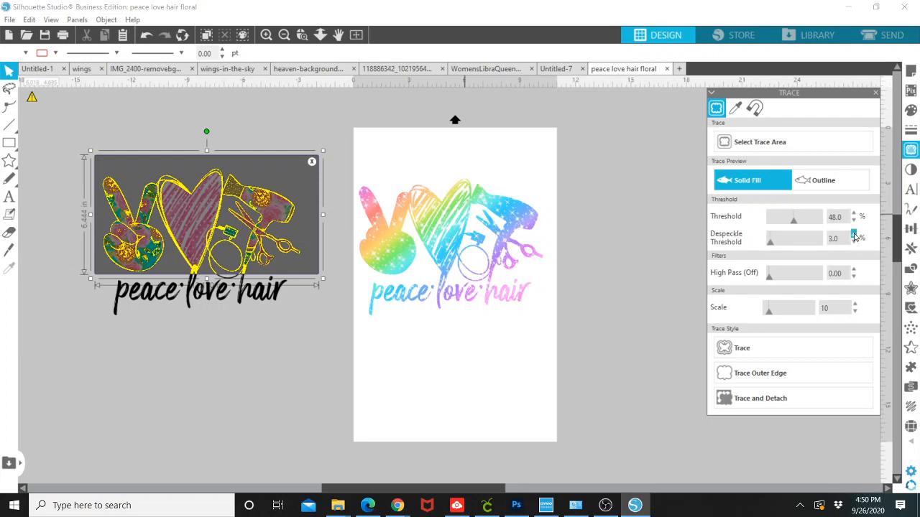
Try the trace's high-pass filter from 0.25 upward, and return both despeckle threshold and high pass to 0.
left_click(853, 244)
left_click(853, 245)
left_click(854, 278)
left_click(855, 271)
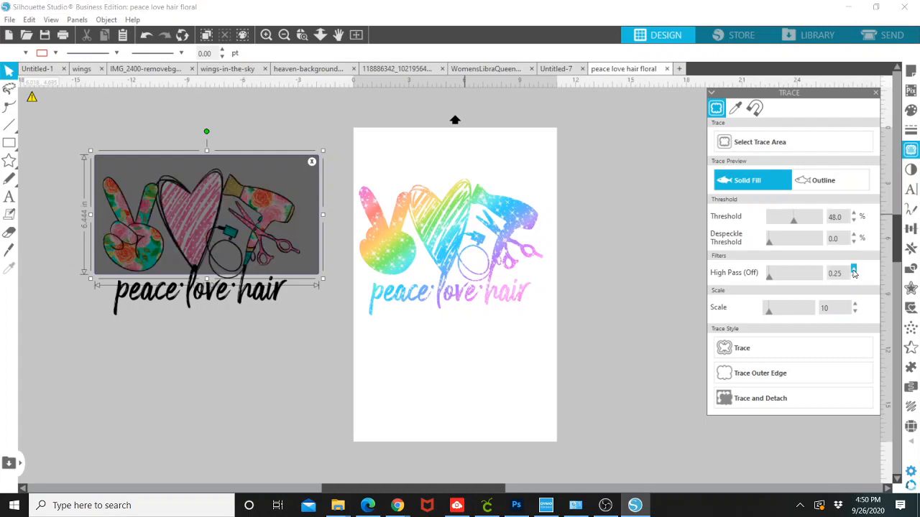
left_click(855, 271)
left_click(854, 277)
left_click(855, 278)
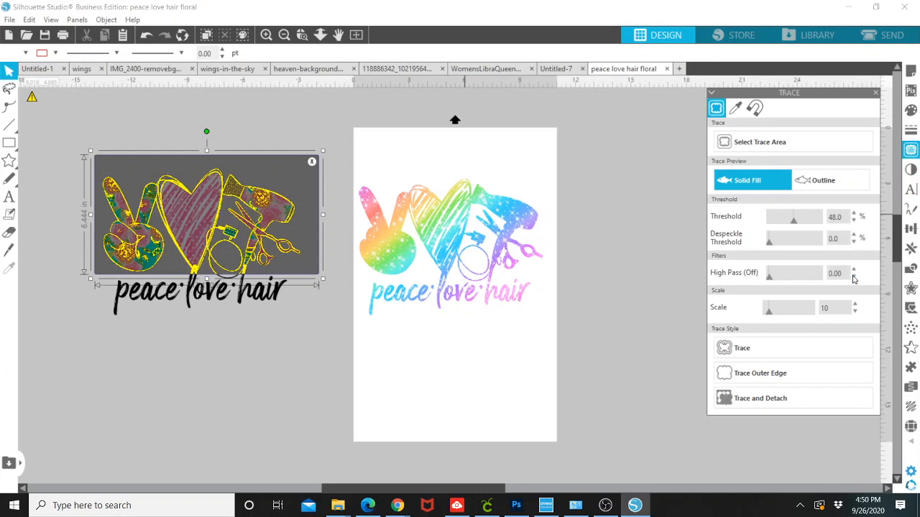
Trace the icons in full detail and move the floral artwork to the opposite side of the page, away from its outline.
left_click(763, 355)
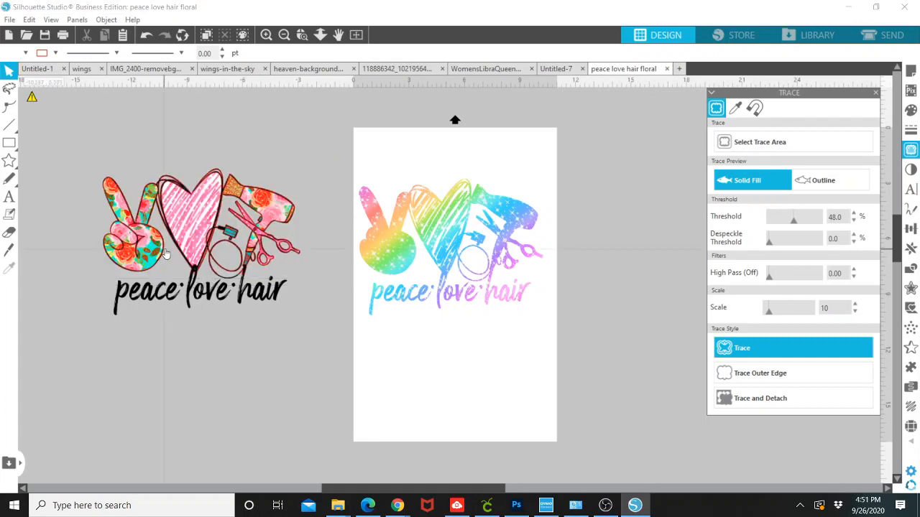
left_click_drag(185, 200, 673, 210)
left_click(228, 263)
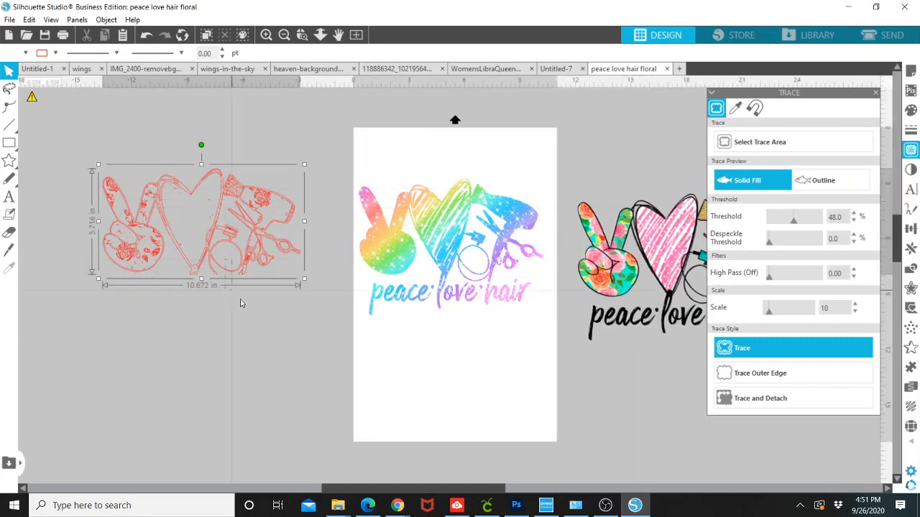
Move the traced icon outline toward the page until it overlaps the edge of the rainbow design.
left_click(8, 232)
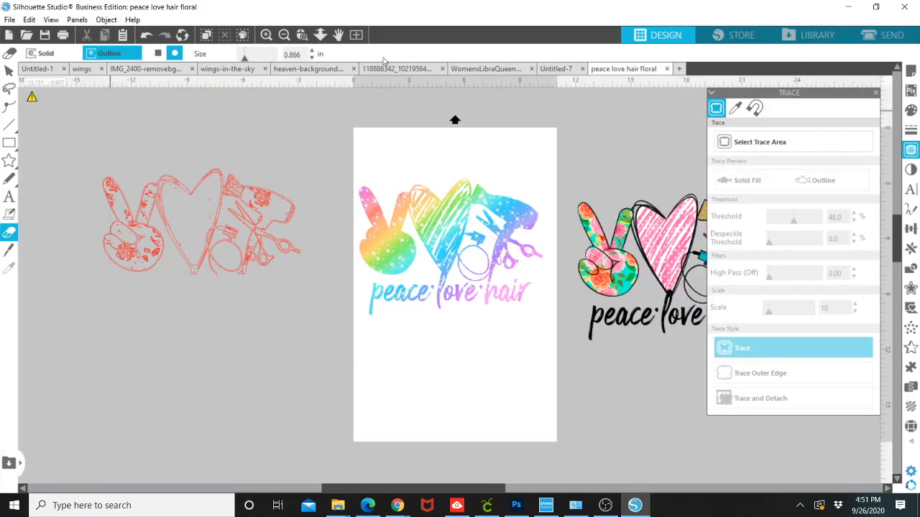
left_click(8, 70)
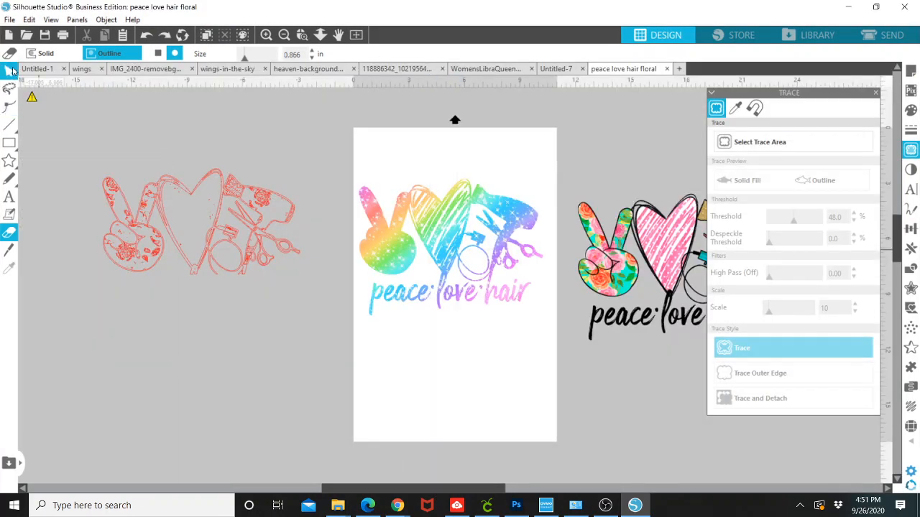
mouse_move(149, 231)
left_mouse_down()
mouse_move(398, 237)
mouse_move(232, 220)
left_mouse_up()
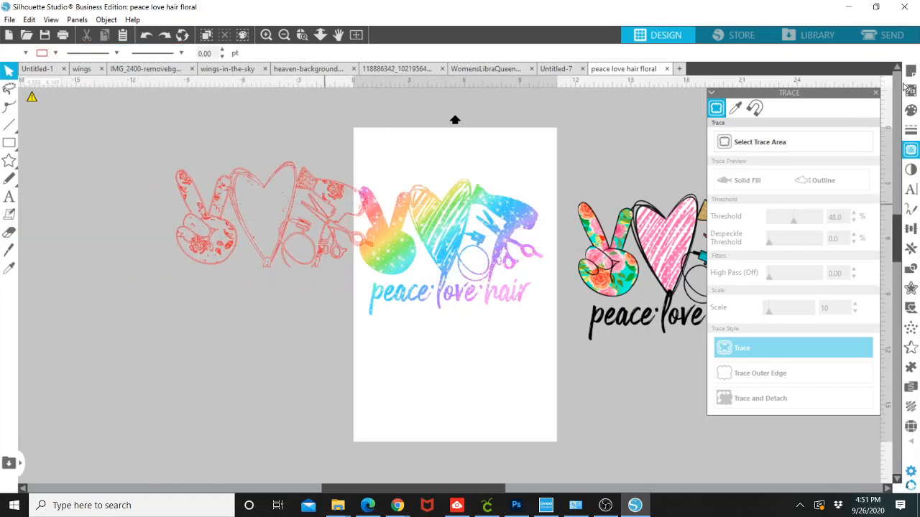
Fill the traced icon outline with the near-black recently used colour and give its lines the same dark colour.
left_click(910, 110)
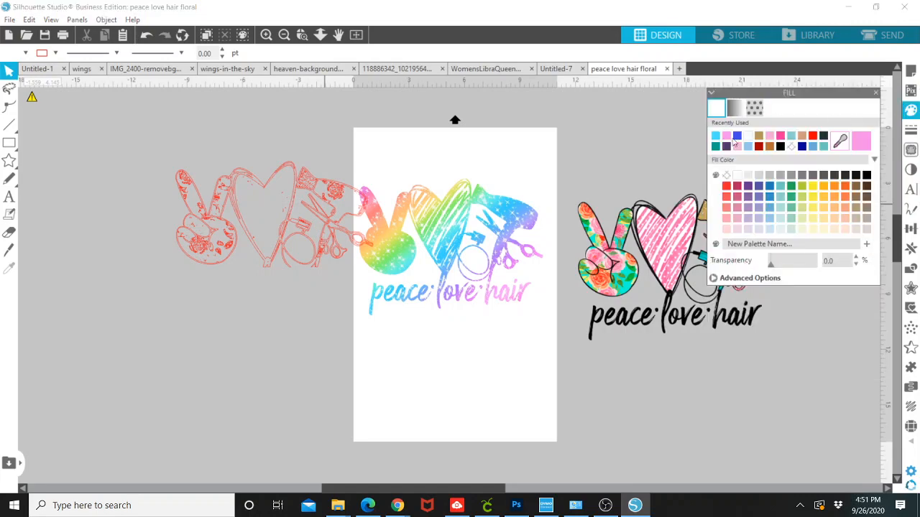
left_click(824, 136)
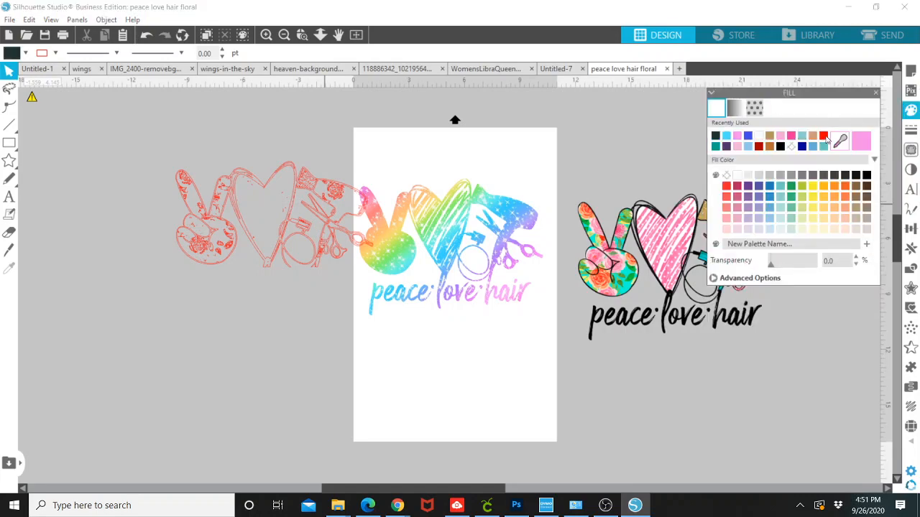
left_click(312, 229)
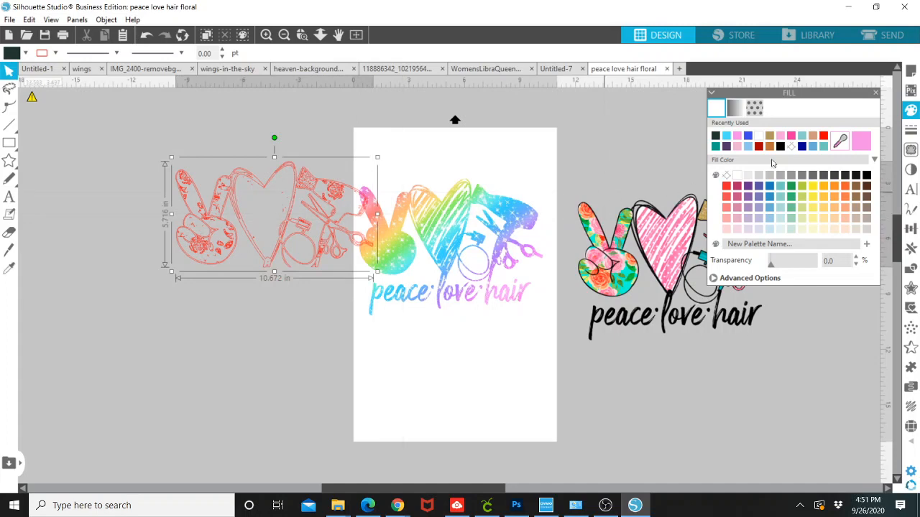
left_click(911, 130)
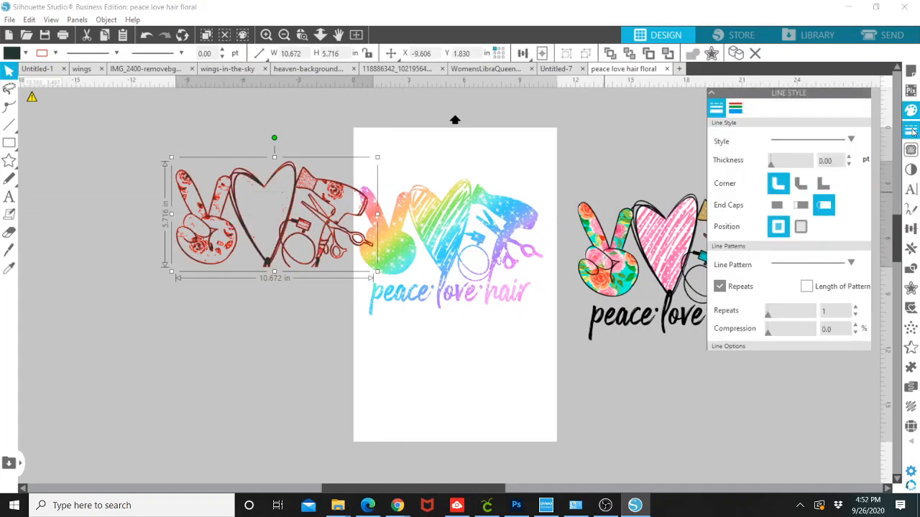
left_click(737, 111)
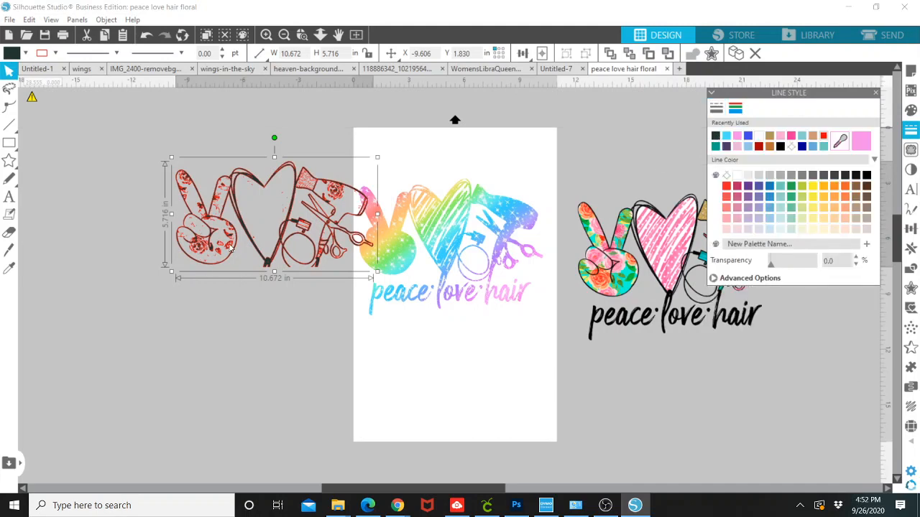
Lay the dark icon outline over the rainbow icons on the page and shrink it slightly to about 5.68 in high.
left_click_drag(232, 248, 295, 241)
left_click_drag(363, 244, 410, 260)
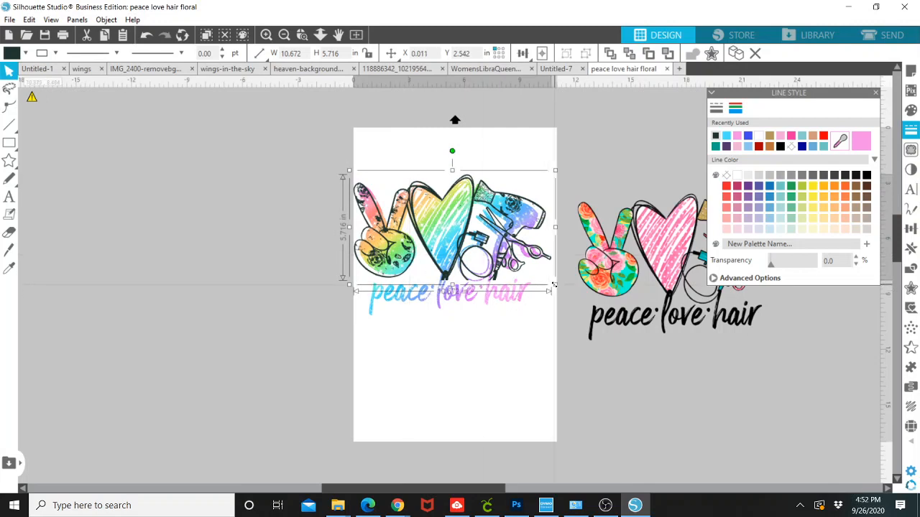
mouse_move(541, 282)
left_mouse_down()
mouse_move(549, 296)
mouse_move(544, 288)
left_mouse_up()
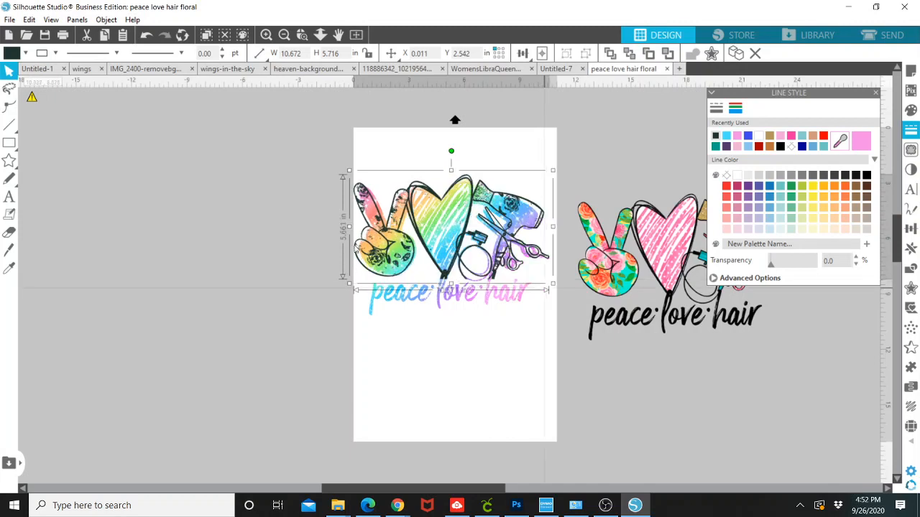
key("ctrl+z")
key("ctrl+shift+z")
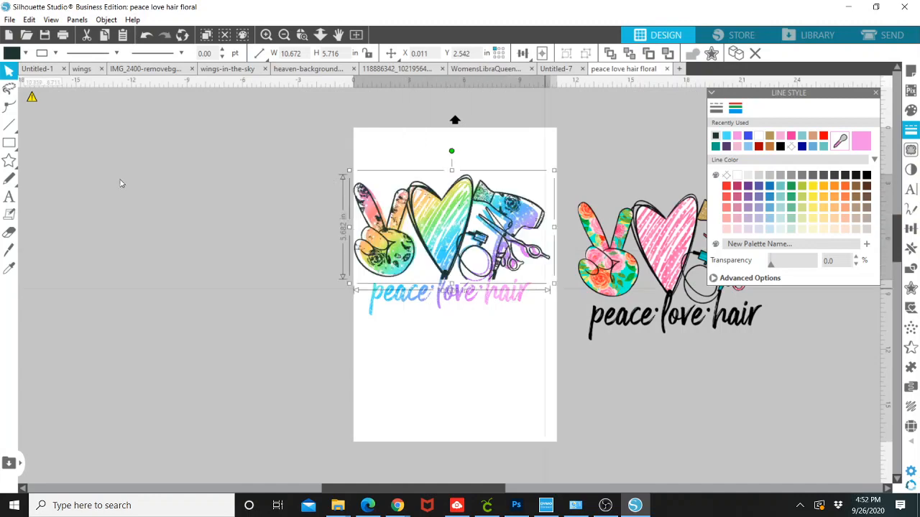
key("ctrl+shift+z")
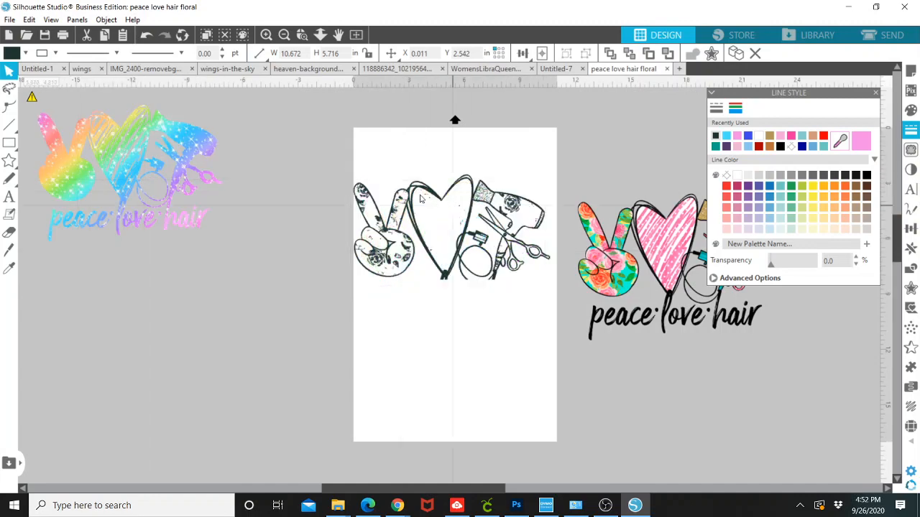
Move the rainbow design off the page to the empty area beside it and delete the dark icon outline.
left_click_drag(156, 167, 427, 233)
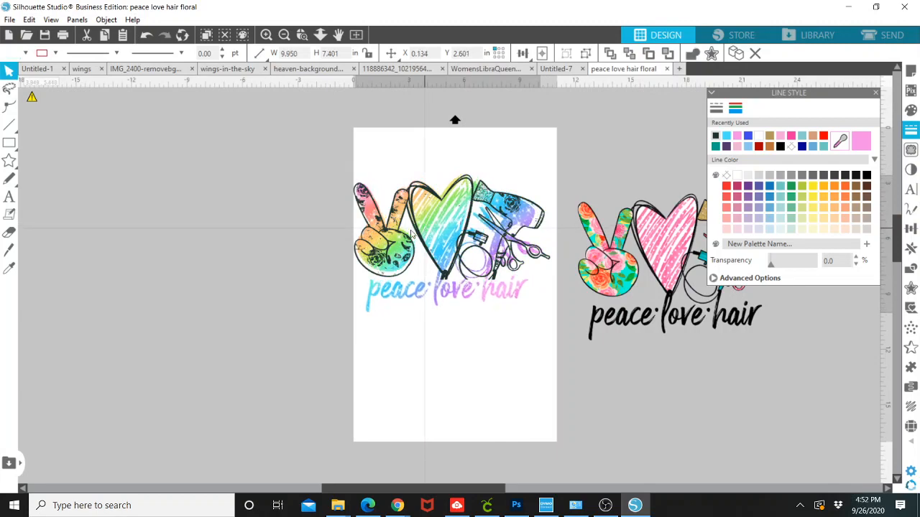
key("ctrl+z")
left_click(398, 234)
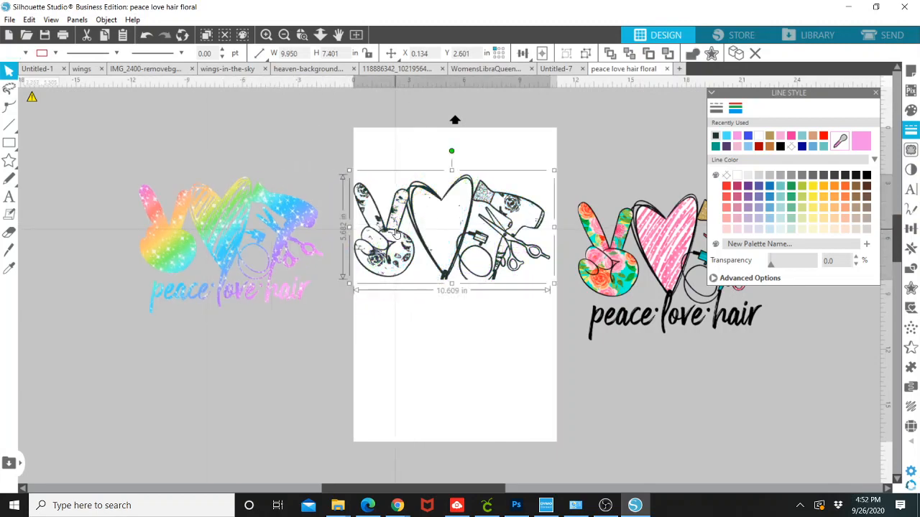
key("Delete")
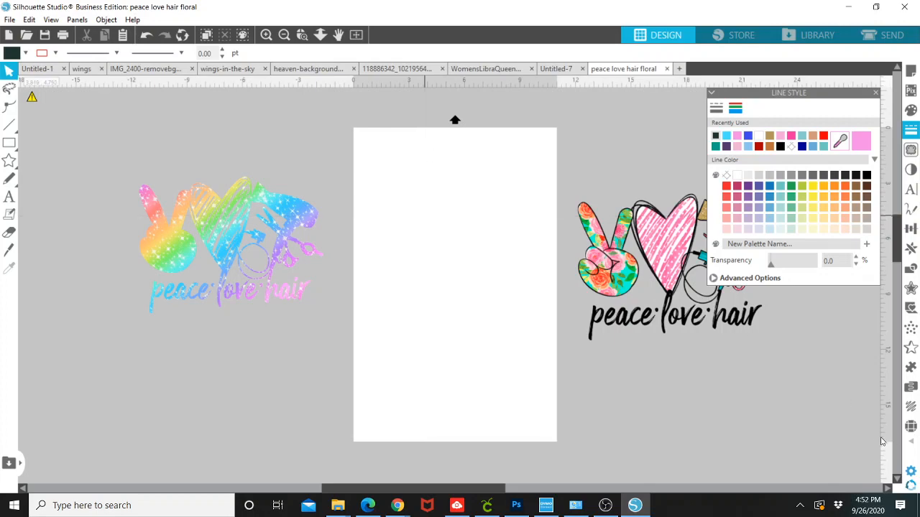
Move the floral artwork onto the page and set a trace area about 12.9 by 11 in around the whole design.
left_click_drag(659, 261, 445, 248)
left_click(616, 228)
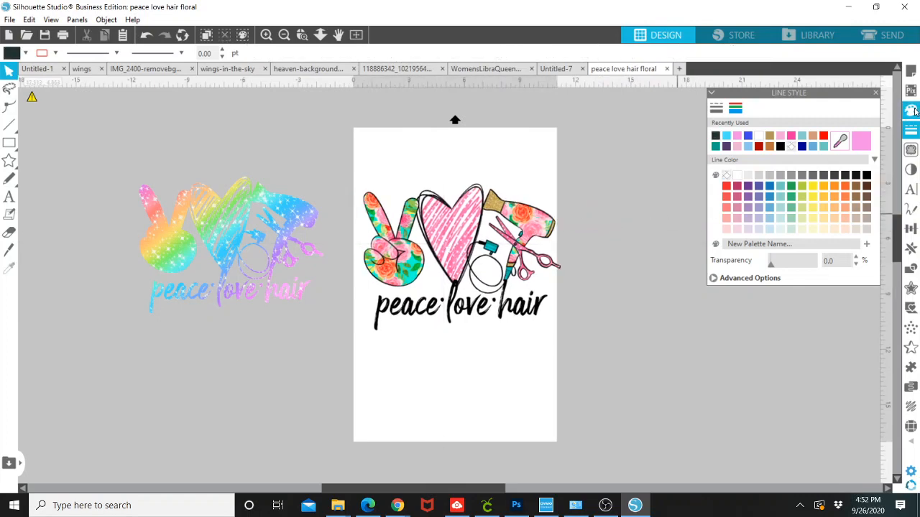
left_click(910, 149)
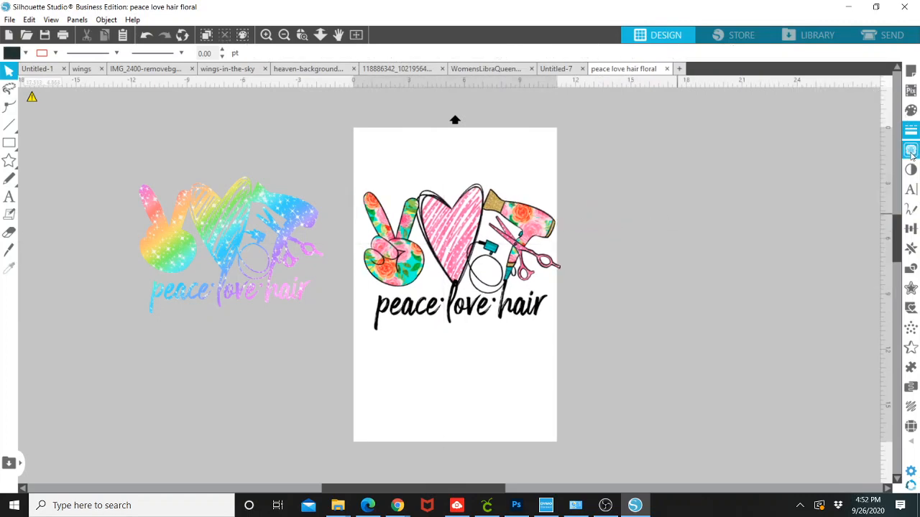
left_click(753, 144)
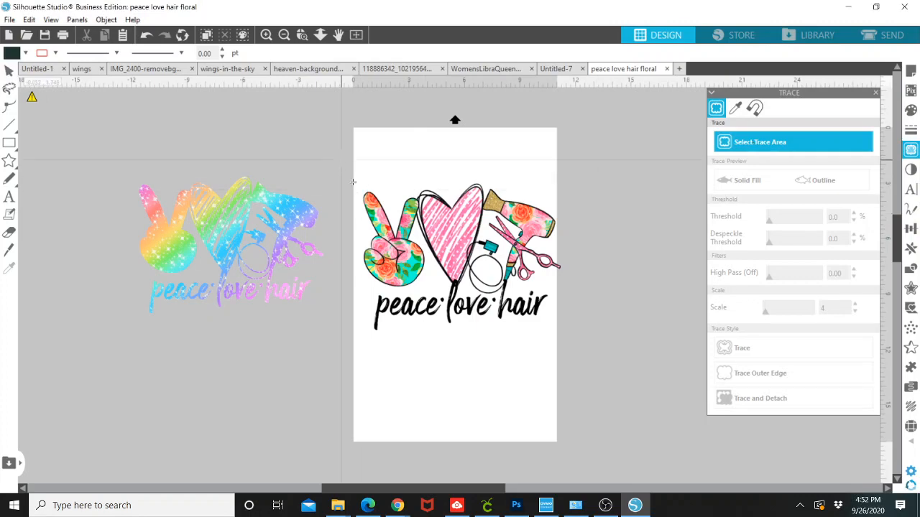
mouse_move(340, 161)
left_mouse_down()
mouse_move(441, 289)
mouse_move(580, 366)
left_mouse_up()
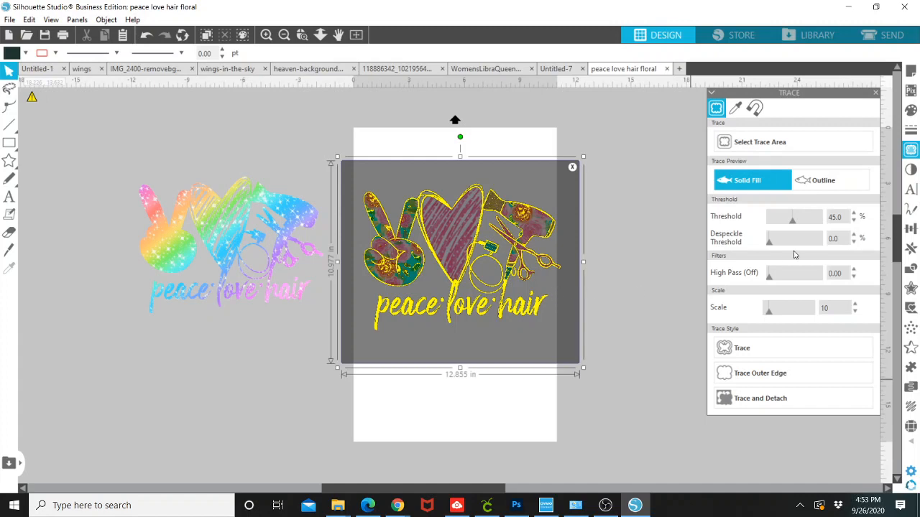
Raise the trace threshold gradually to 100% so the whole floral design is filled solid in the preview.
left_click(854, 214)
left_click(853, 214)
left_click(853, 213)
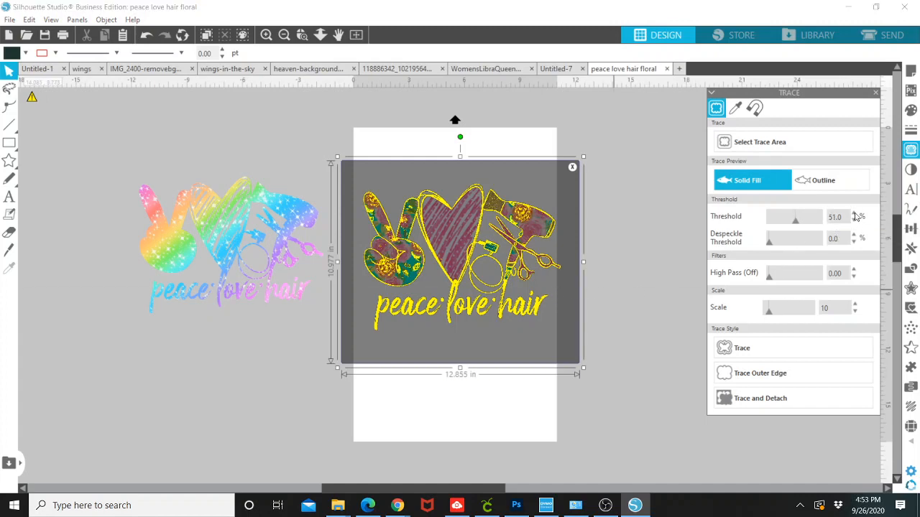
left_click(853, 214)
left_click(854, 213)
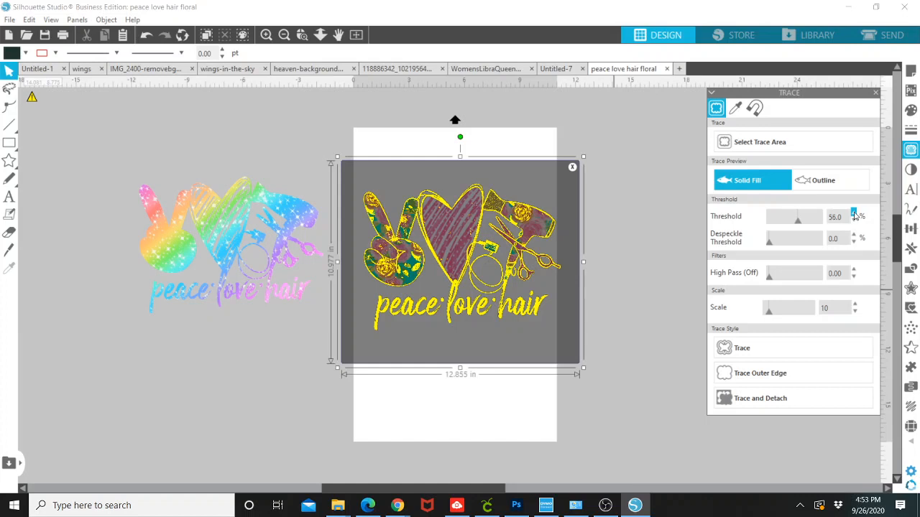
left_click(853, 213)
left_click(853, 214)
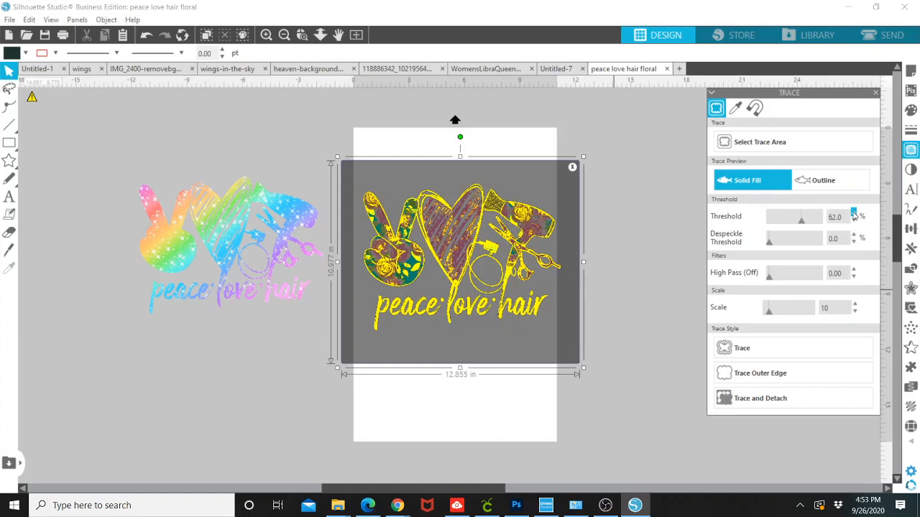
left_click(853, 213)
left_click(854, 214)
left_click(854, 213)
left_click(853, 214)
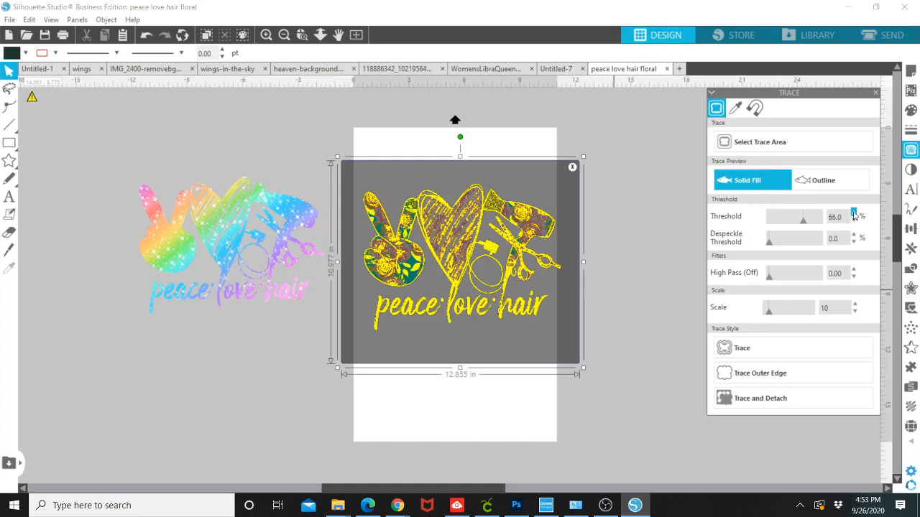
left_click(854, 213)
left_click(853, 213)
left_click(854, 213)
left_click(854, 214)
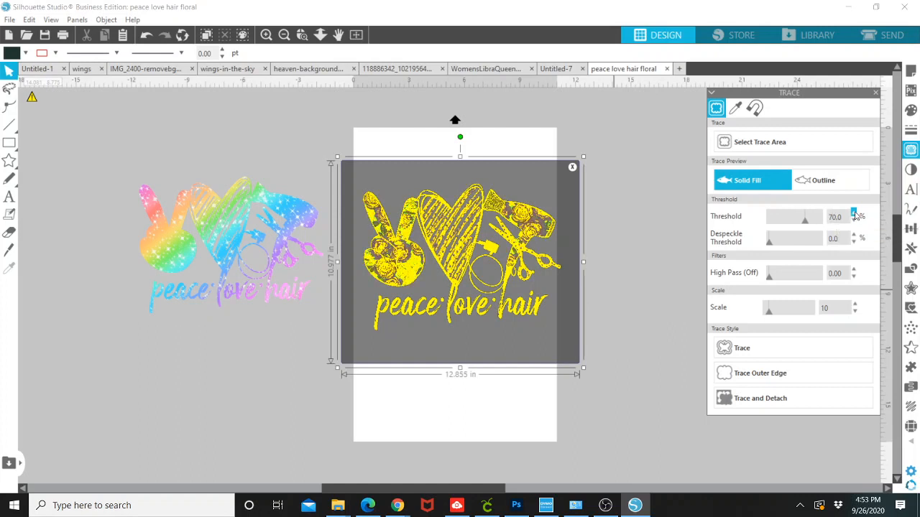
left_click(854, 214)
left_click(853, 213)
left_click(853, 213)
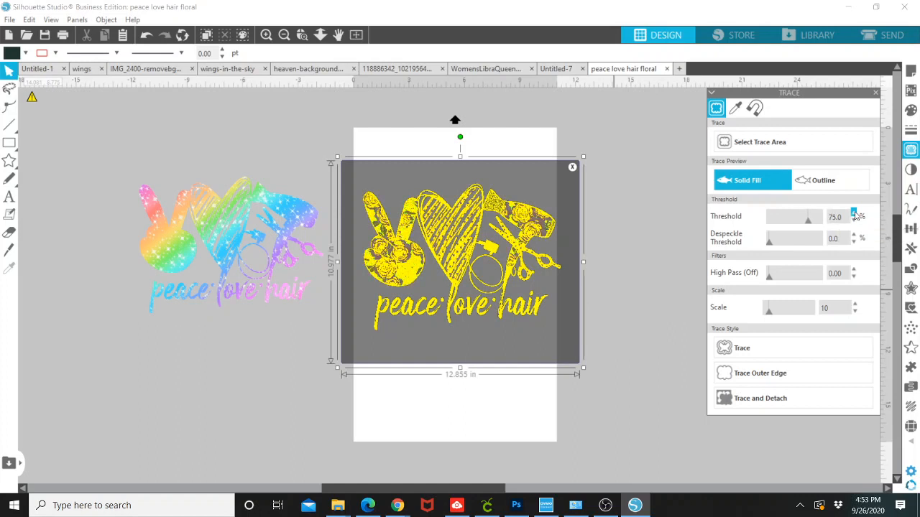
left_click(853, 214)
left_click(853, 214)
left_click(854, 214)
left_click(854, 213)
left_click(854, 214)
left_click(854, 214)
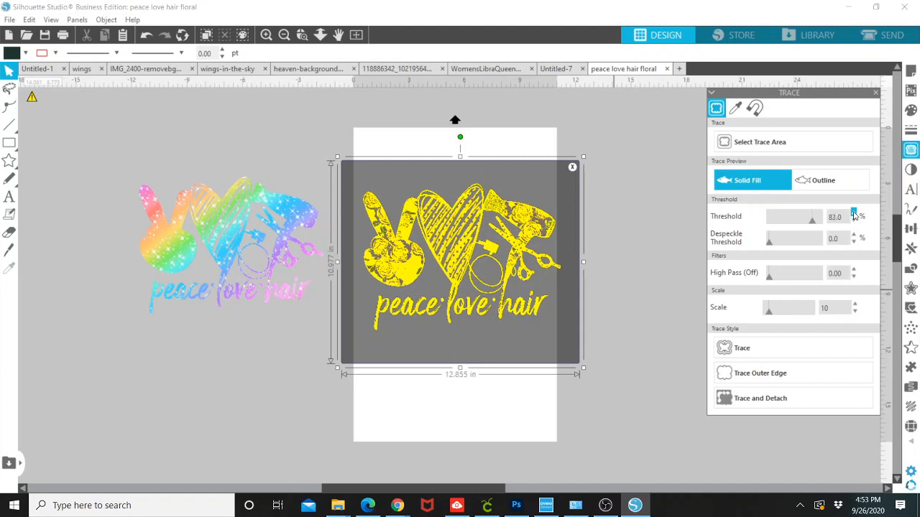
left_click(854, 214)
left_click(854, 214)
left_click(854, 213)
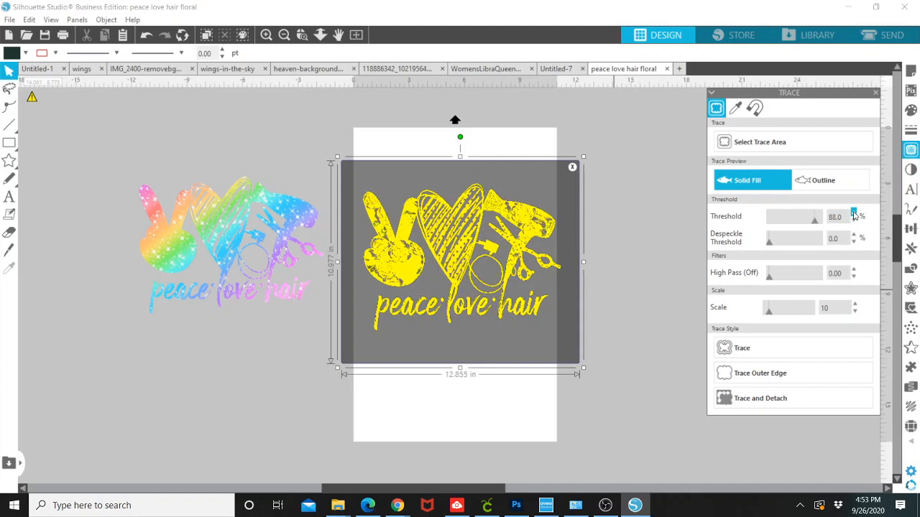
left_click(854, 213)
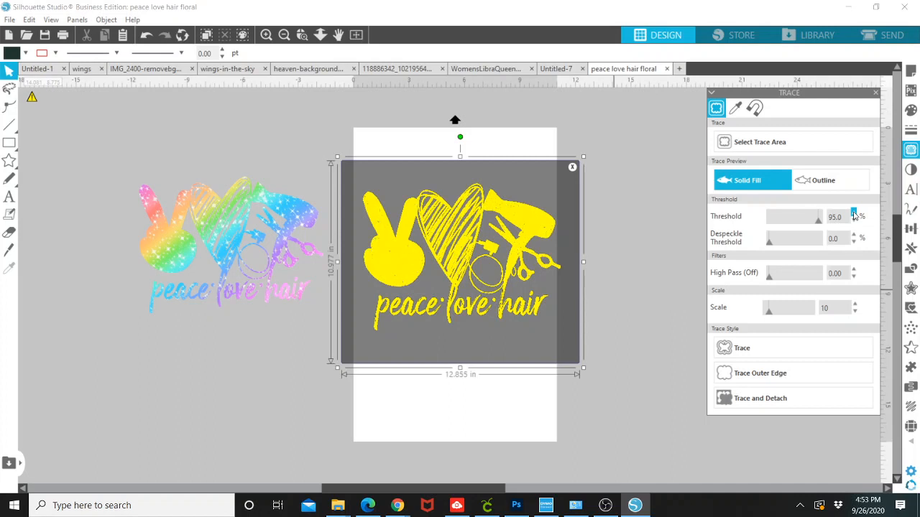
left_click(854, 213)
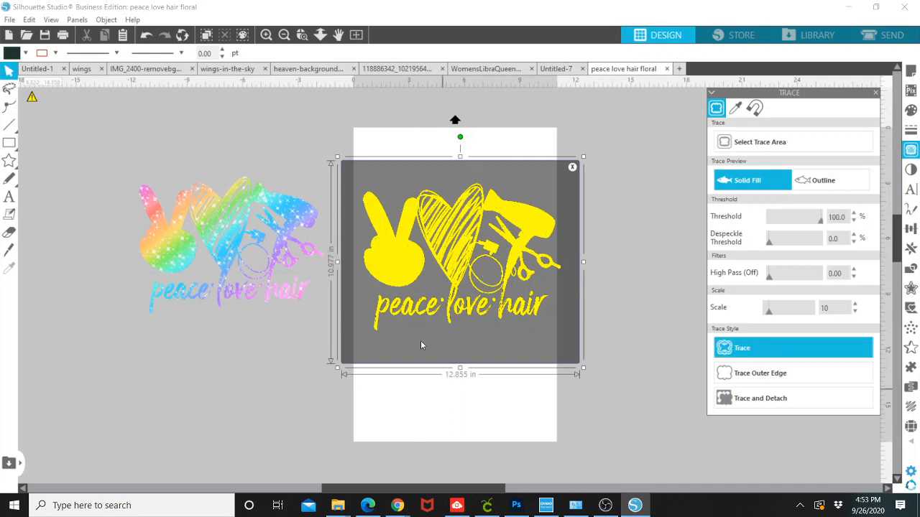
Trace the whole design in detail, move the floral artwork off the page and select the new outline.
mouse_move(449, 273)
left_mouse_down()
mouse_move(462, 341)
mouse_move(524, 362)
mouse_move(694, 301)
left_mouse_up()
mouse_move(506, 276)
left_mouse_down()
mouse_move(497, 270)
mouse_move(506, 274)
left_mouse_up()
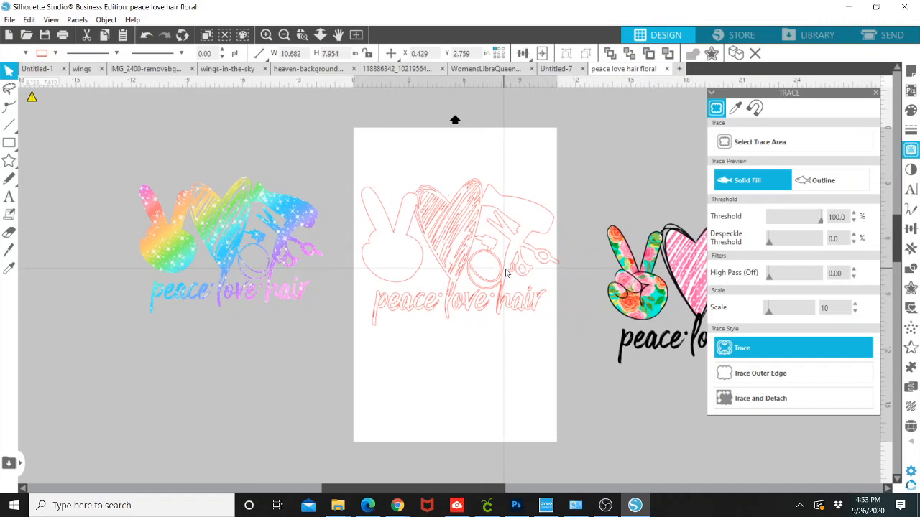
left_click(507, 272)
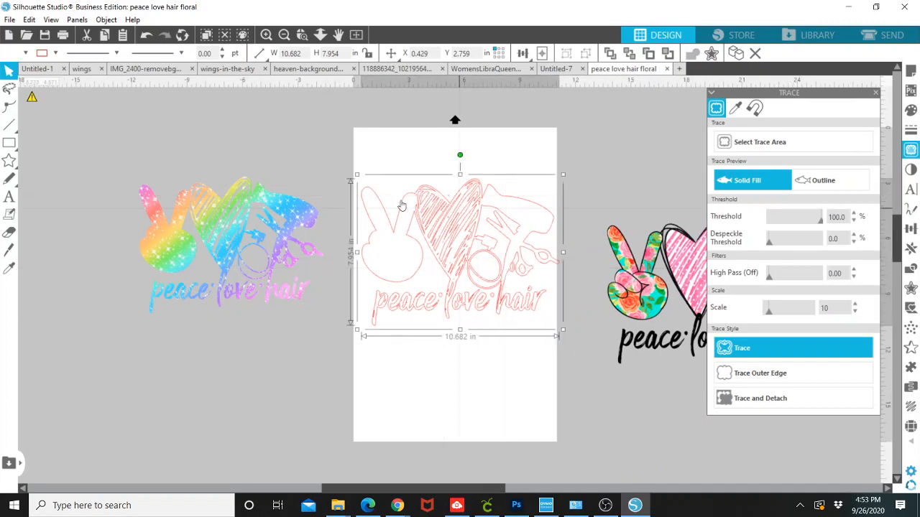
Merge the glitter rainbow background from the library to fill the traced outline, and move the background image off the page.
left_click(795, 35)
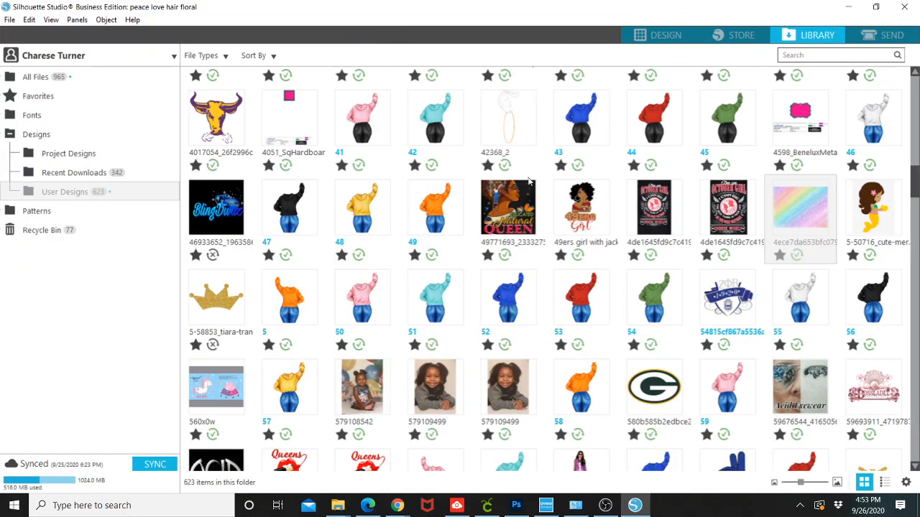
right_click(795, 211)
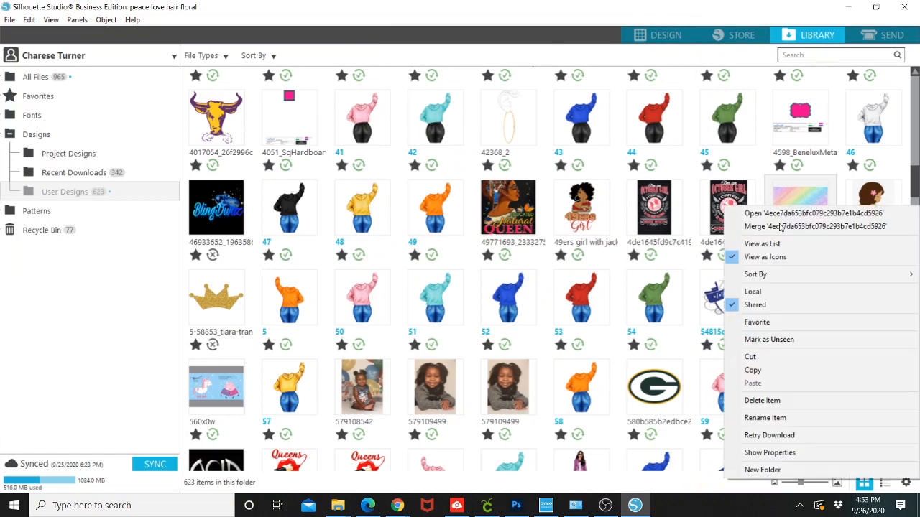
left_click(781, 227)
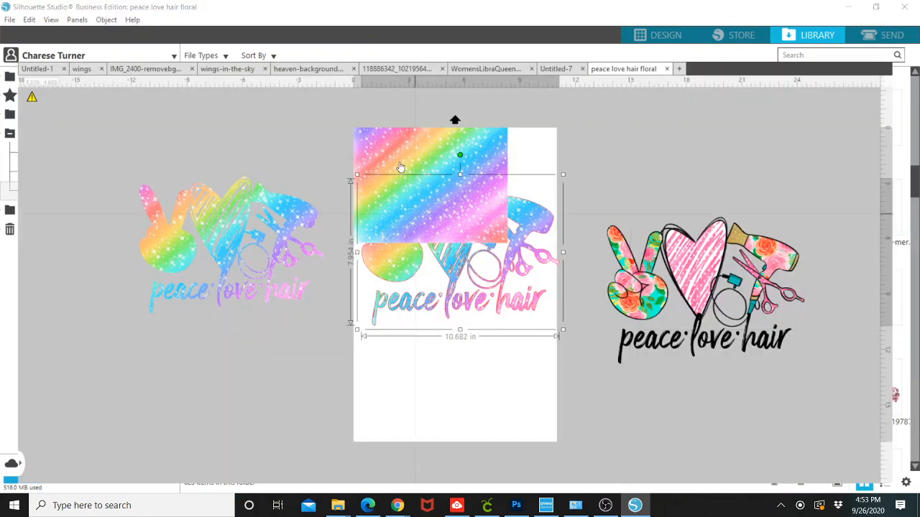
left_click_drag(436, 154, 145, 166)
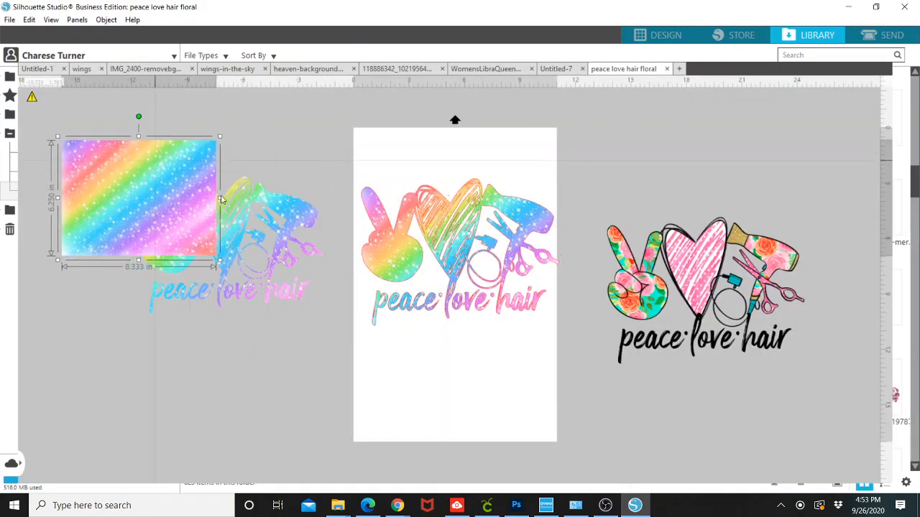
Set the line colour of the rainbow-filled outline to light pink and move the design to the upper part of the page.
left_click(419, 310)
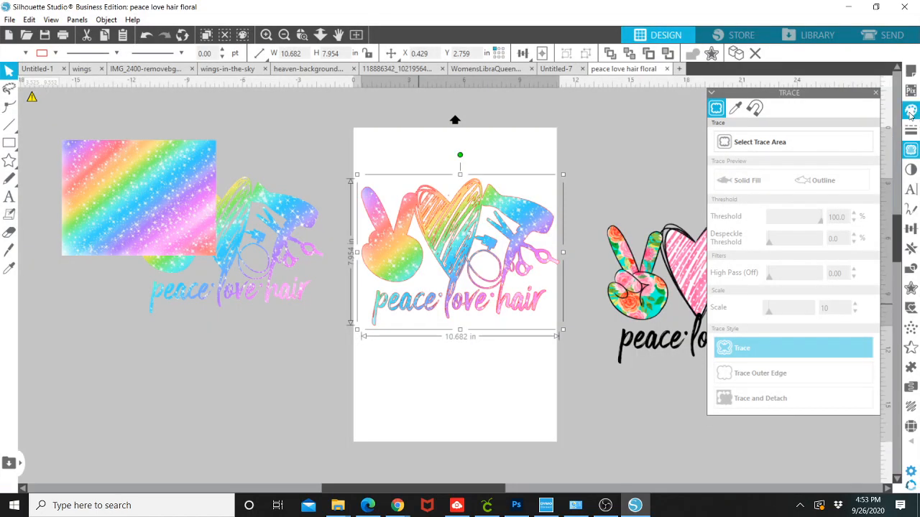
left_click(911, 111)
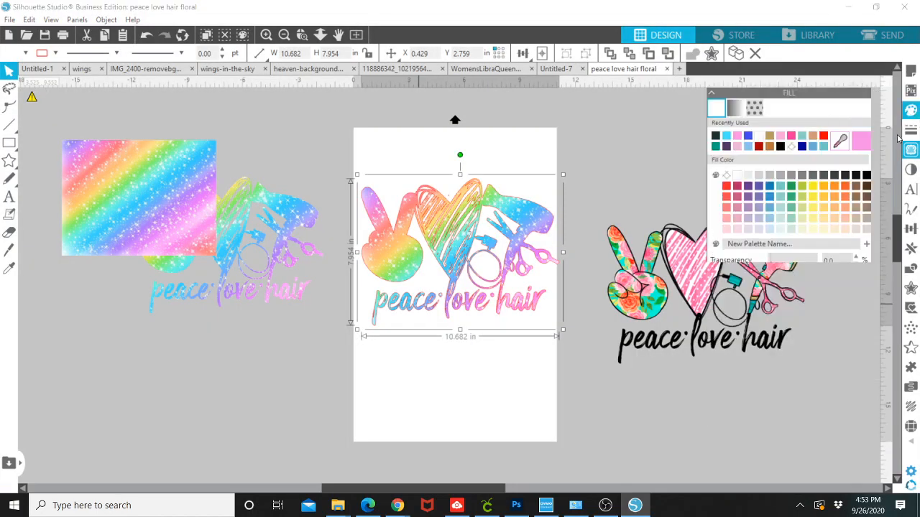
left_click(911, 130)
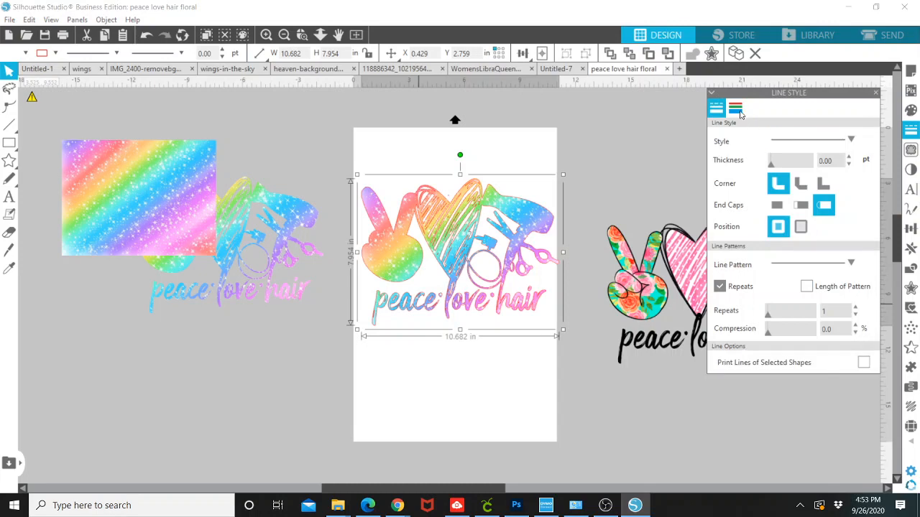
left_click(738, 111)
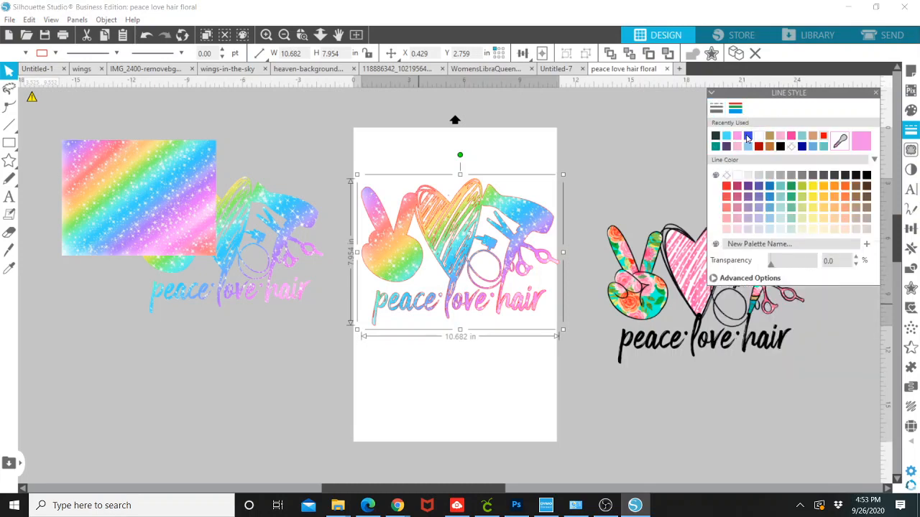
left_click(737, 140)
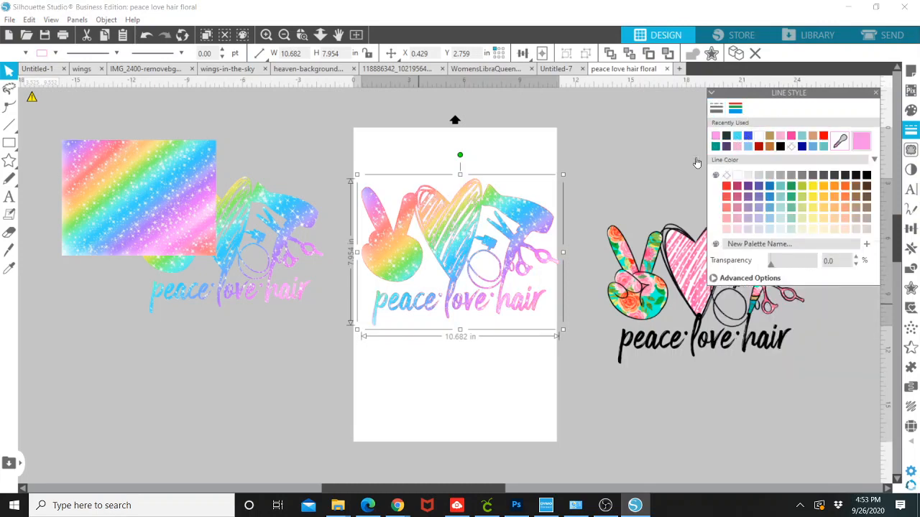
mouse_move(475, 233)
left_mouse_down()
mouse_move(477, 196)
mouse_move(466, 221)
left_mouse_up()
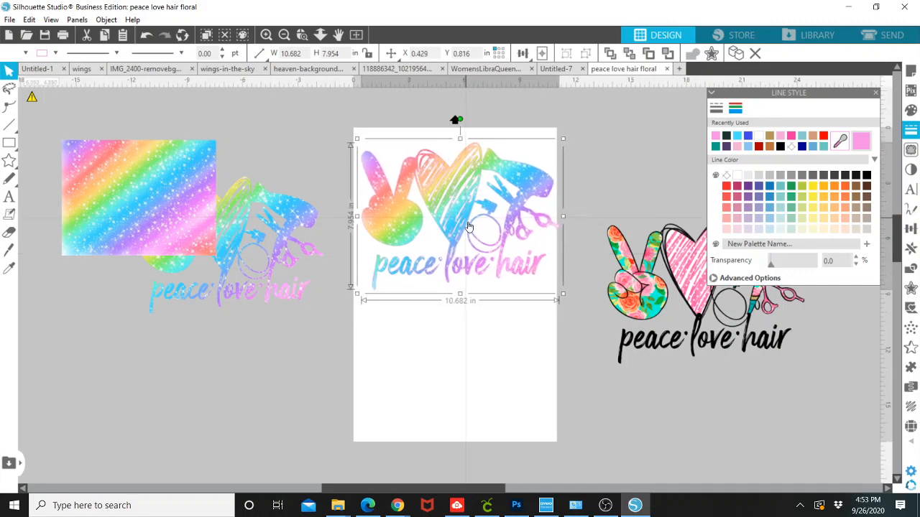
Place the floral artwork on the lower half of the page and set a trace area about 6 in high around its pictures, excluding most of the lettering.
left_click_drag(629, 303, 411, 379)
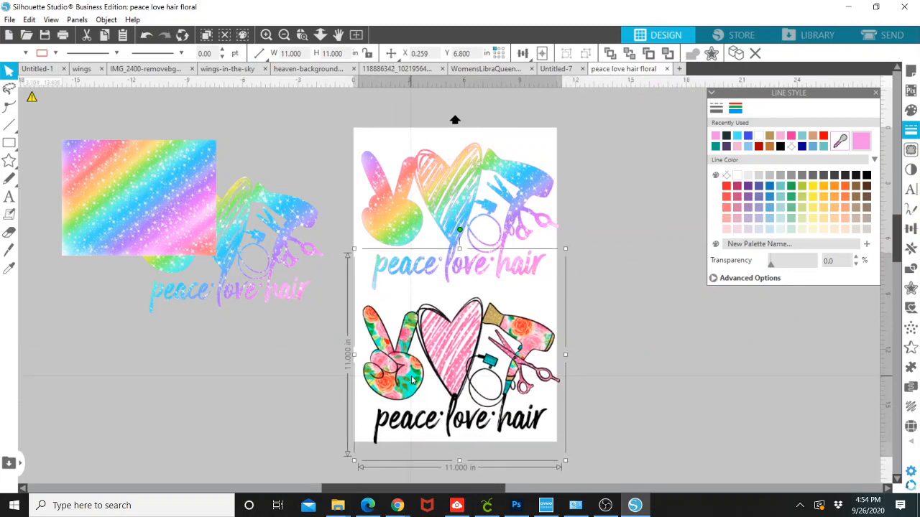
left_click(910, 149)
left_click(762, 142)
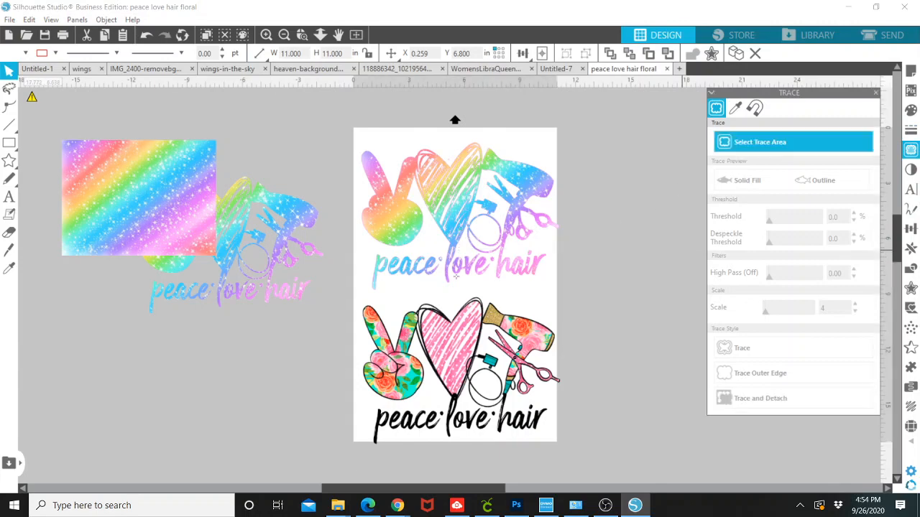
mouse_move(348, 296)
left_mouse_down()
mouse_move(561, 383)
mouse_move(565, 460)
mouse_move(570, 410)
left_mouse_up()
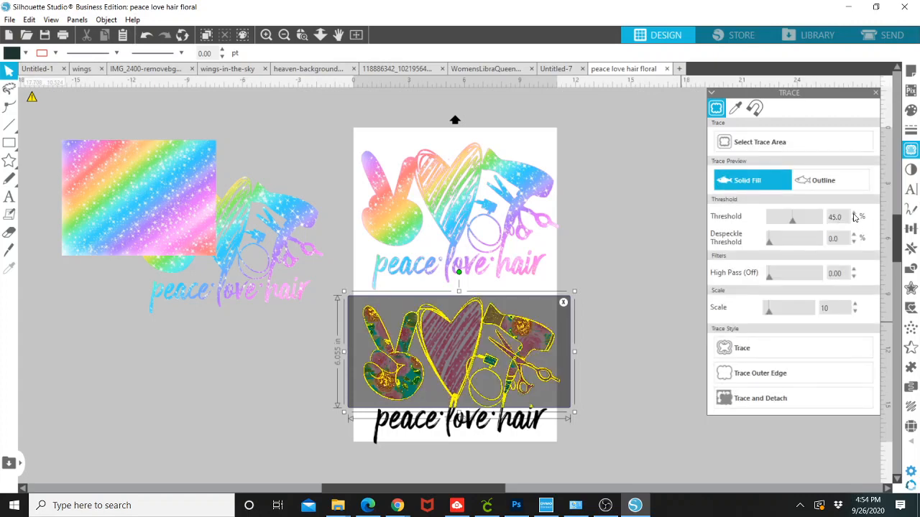
Raise the trace threshold to 51% and trace the floral pictures in detail.
left_click(854, 214)
left_click(853, 214)
left_click(853, 213)
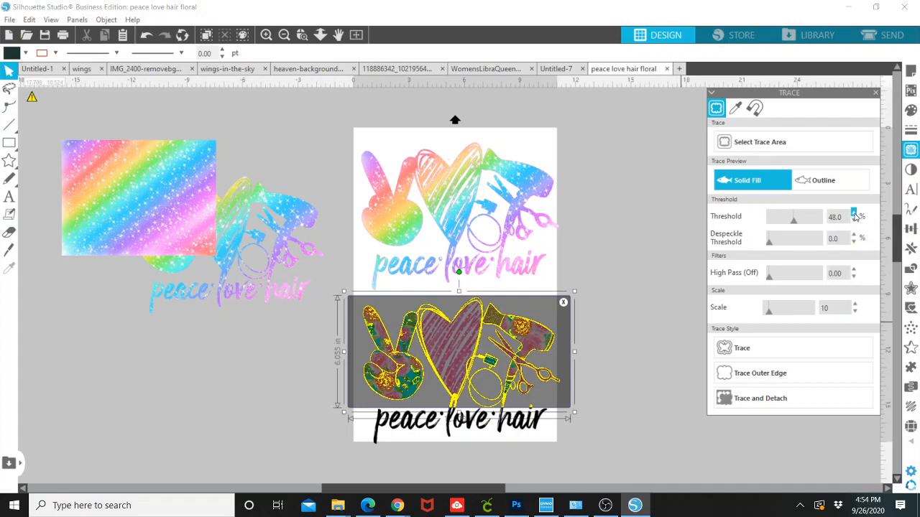
left_click(853, 214)
left_click(854, 213)
left_click(854, 214)
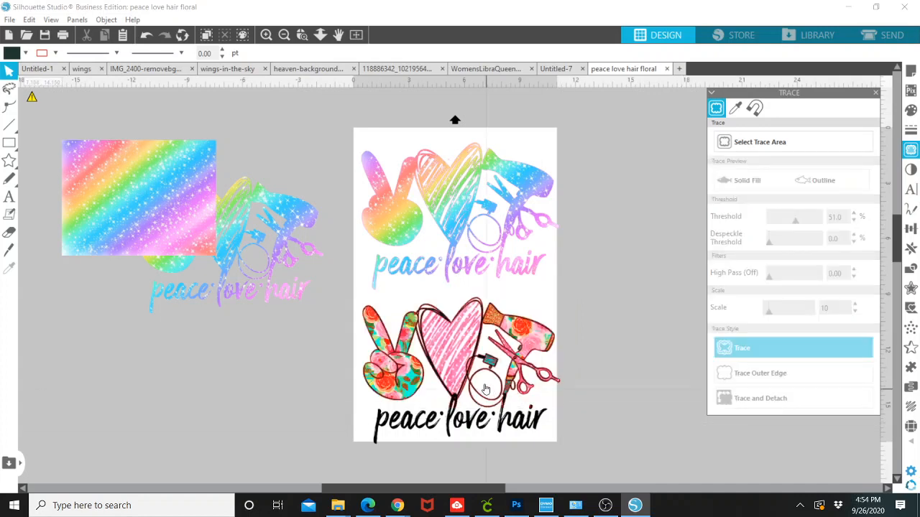
Move the new traced outline over the rainbow design and fill it with the near-black recently used colour.
left_click_drag(476, 346, 476, 186)
left_click(570, 191)
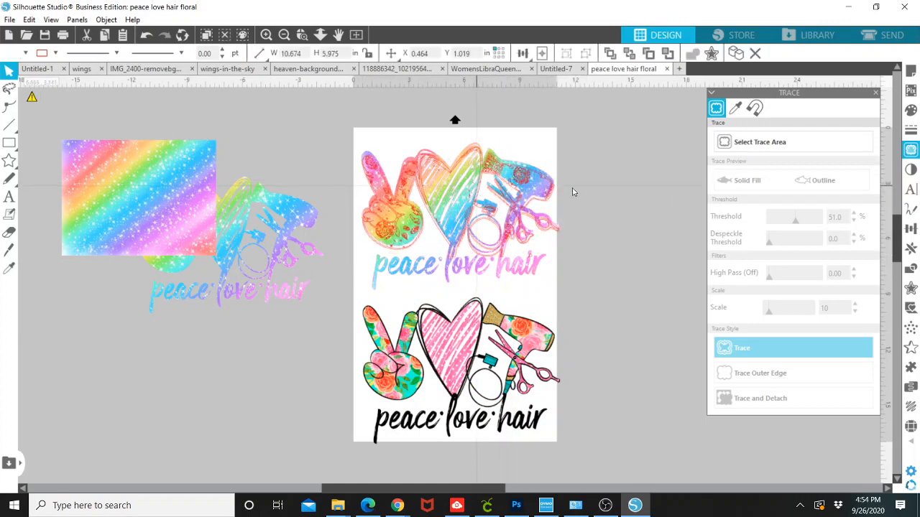
left_click(911, 110)
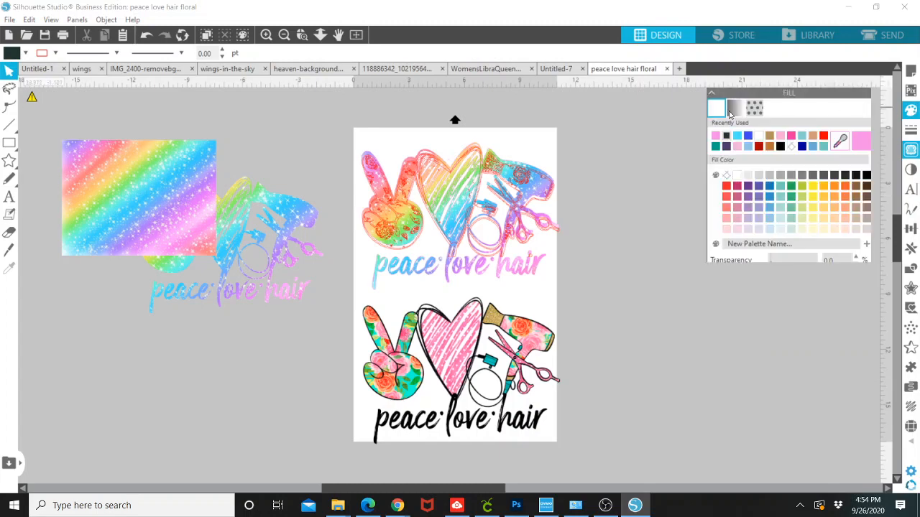
left_click(478, 201)
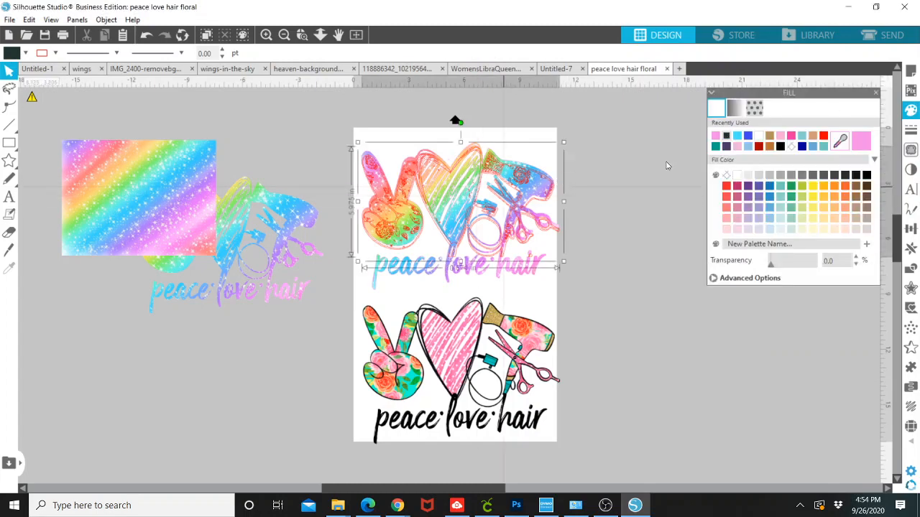
left_click(726, 137)
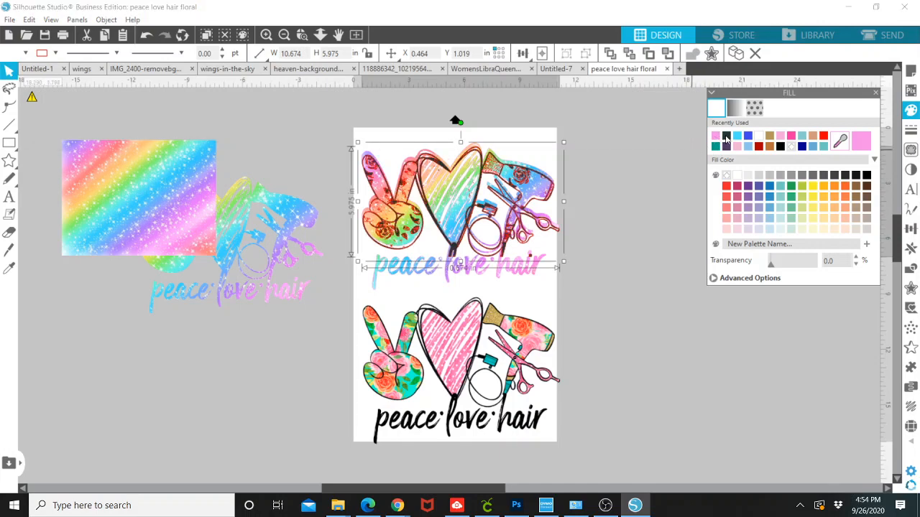
Set the traced outline's line colour to the same near-black and nudge it into alignment with the rainbow design.
left_click(909, 131)
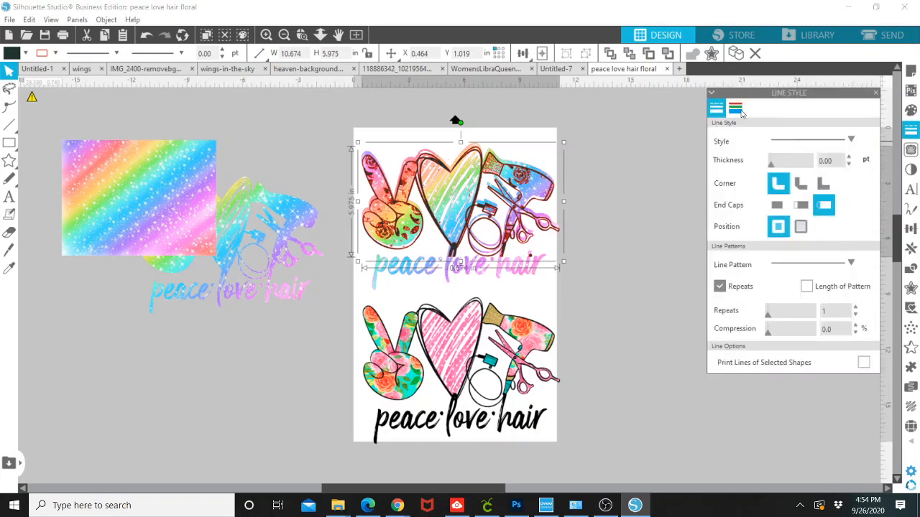
left_click(738, 110)
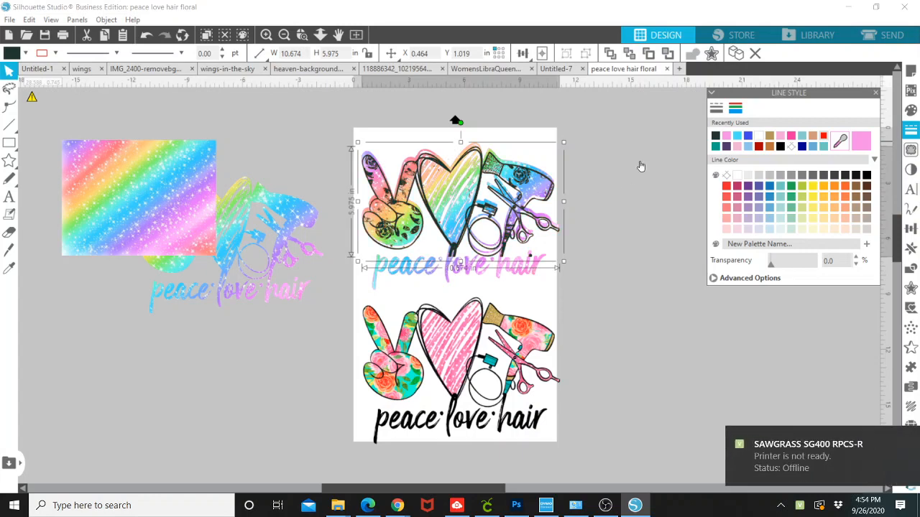
left_click(716, 136)
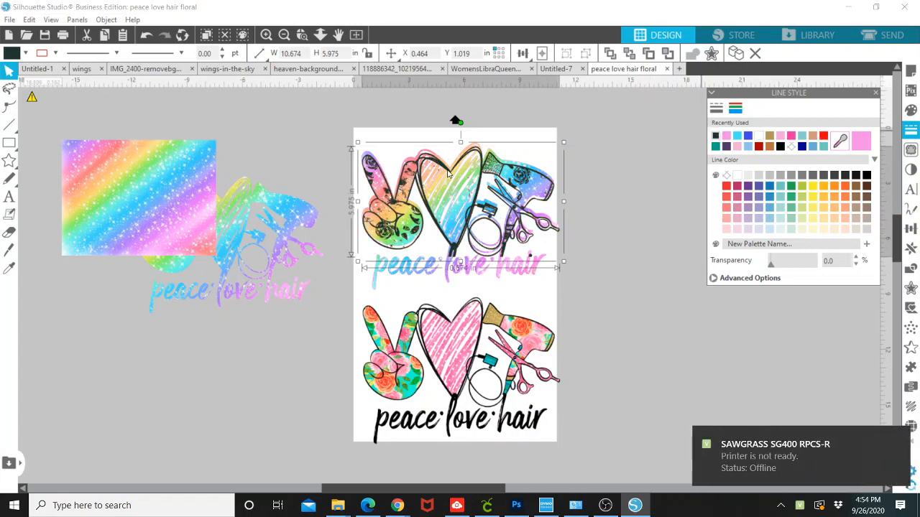
left_click_drag(448, 173, 447, 170)
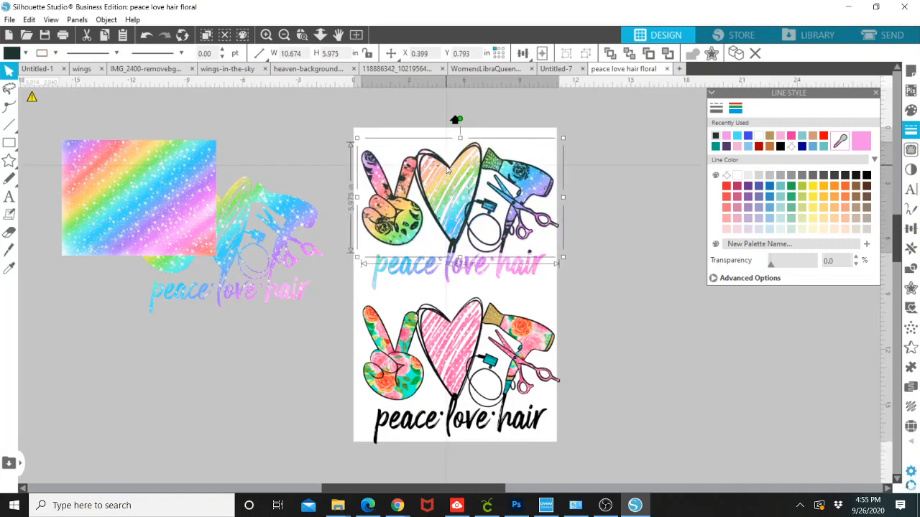
left_click(535, 413, "shift")
left_click_drag(459, 425, 633, 445)
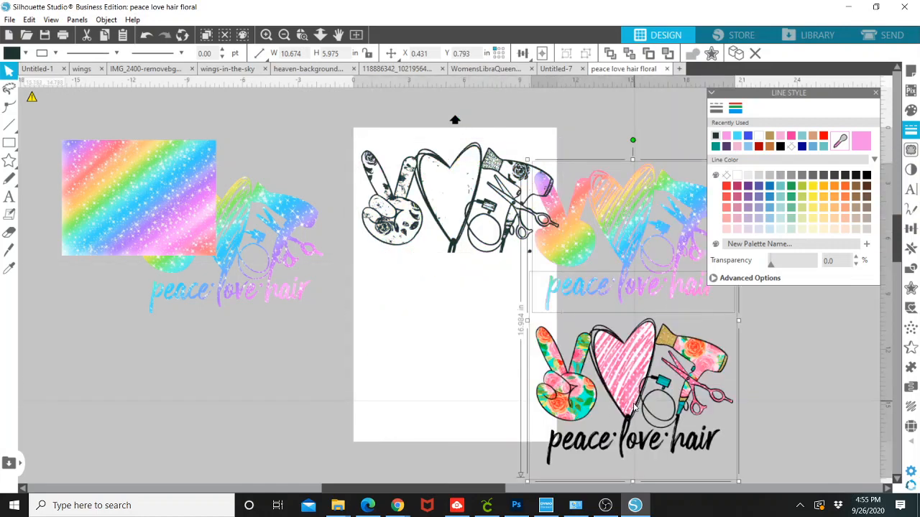
left_click(145, 35)
left_click(634, 385)
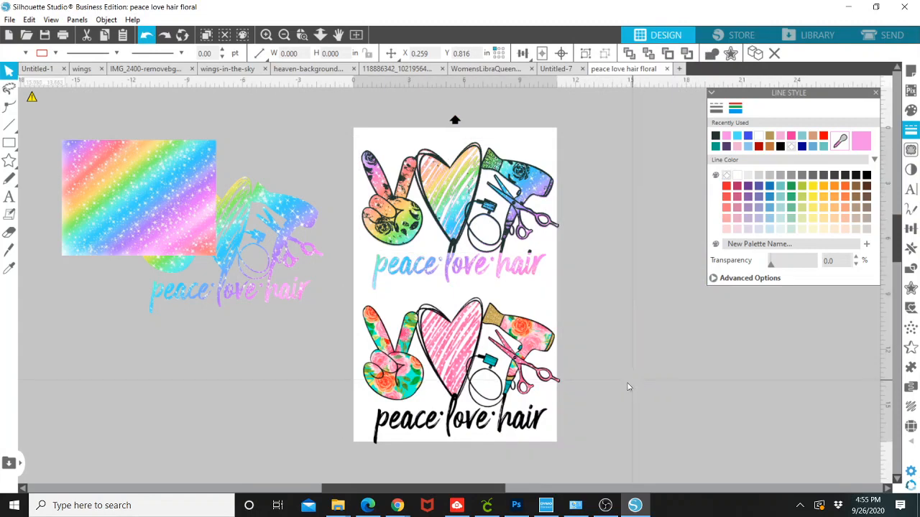
Move the floral artwork off the page and shift the black outline down, away from the rainbow pictures.
left_click_drag(460, 397, 788, 425)
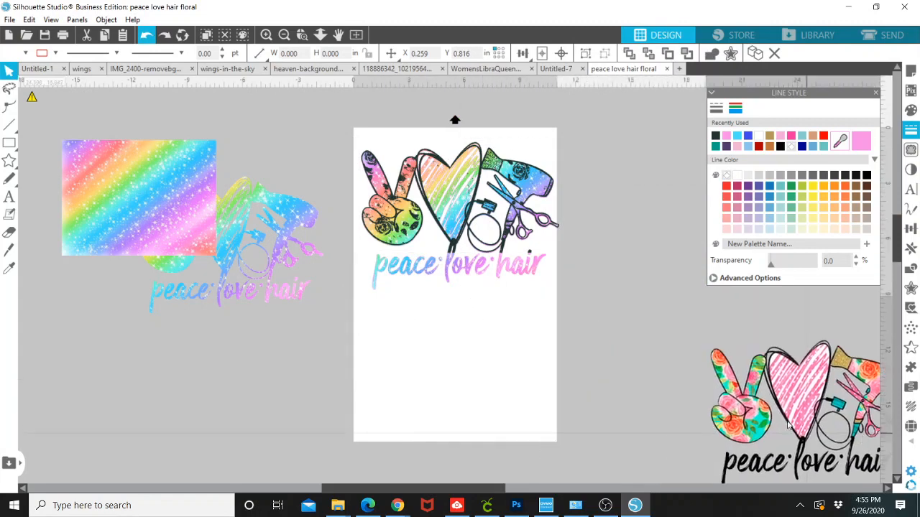
left_click(473, 243)
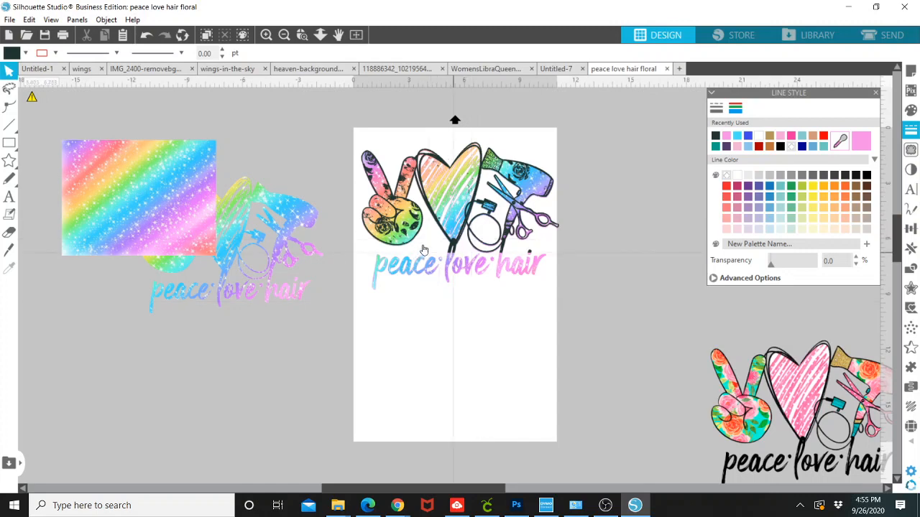
left_click_drag(456, 247, 442, 349)
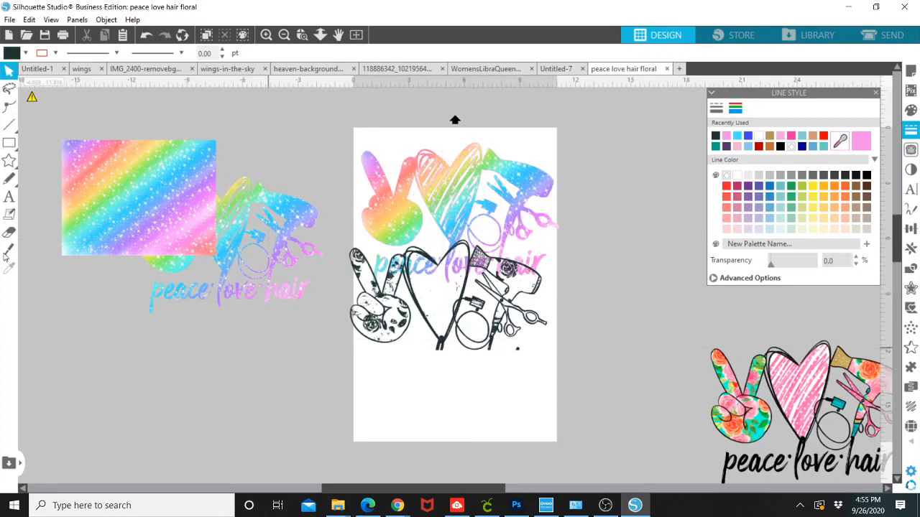
Erase the leftover lettering stubs under the heart and hair dryer and the stray dot, using a round outline eraser reduced to 0.625 in.
left_click(9, 231)
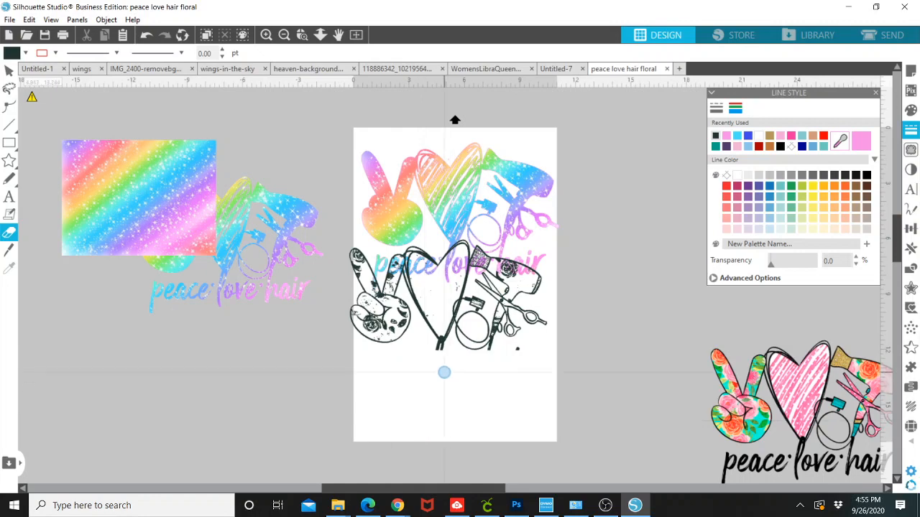
left_click(441, 355)
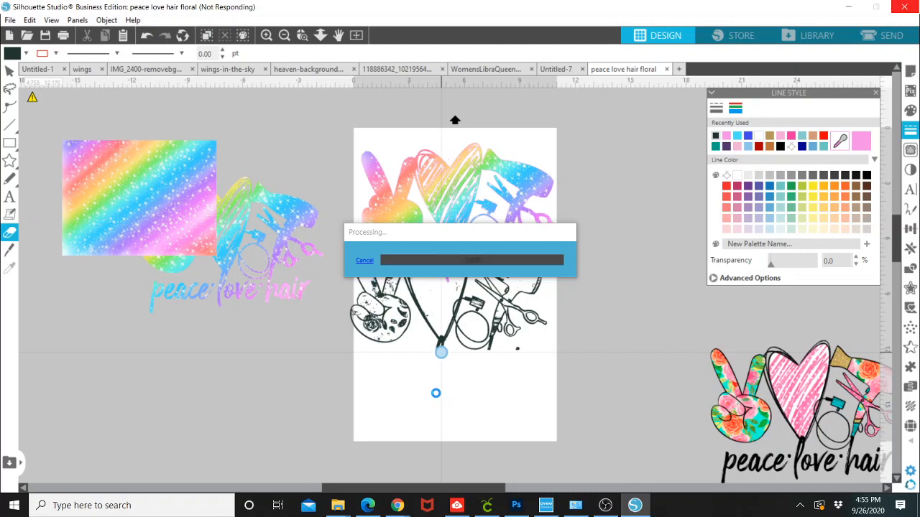
left_click(605, 505)
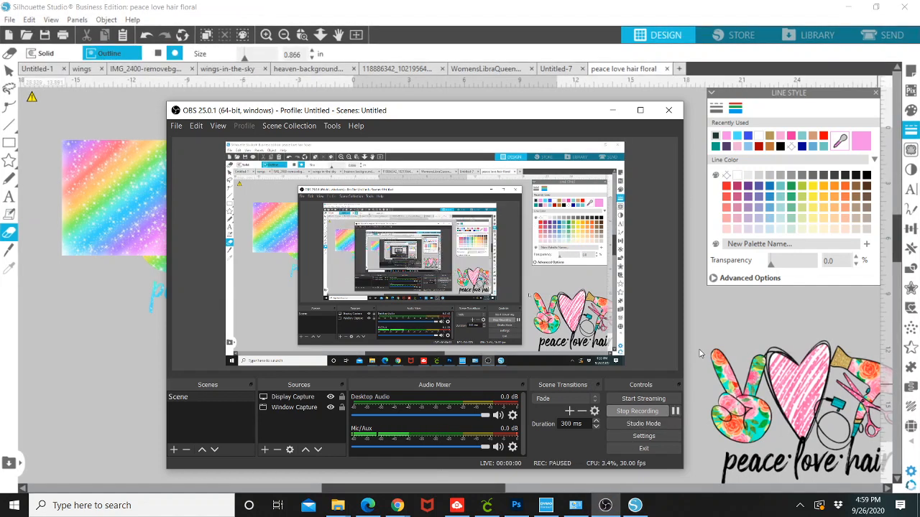
left_click(698, 341)
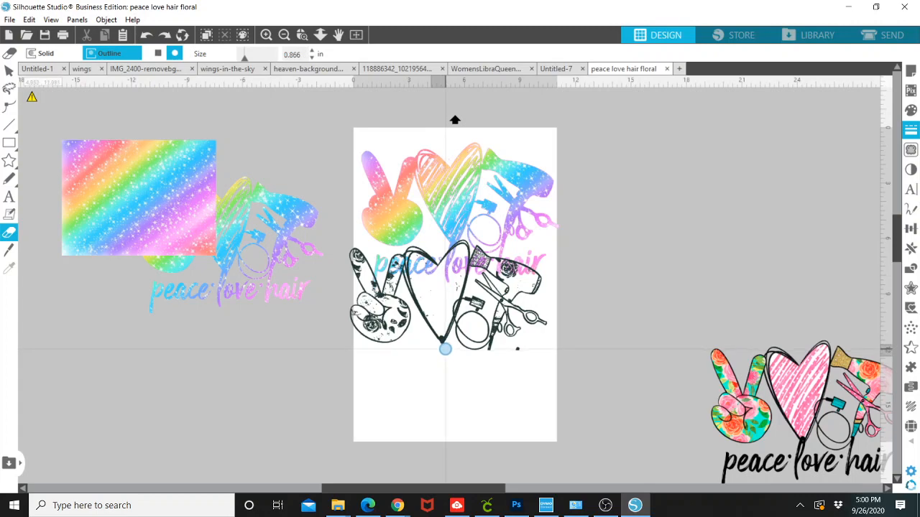
left_click_drag(446, 348, 401, 377)
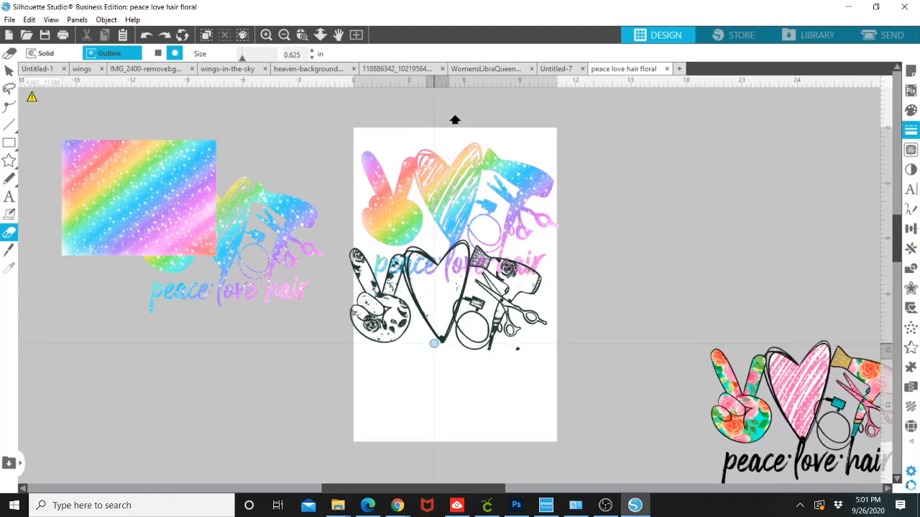
left_click_drag(434, 344, 425, 358)
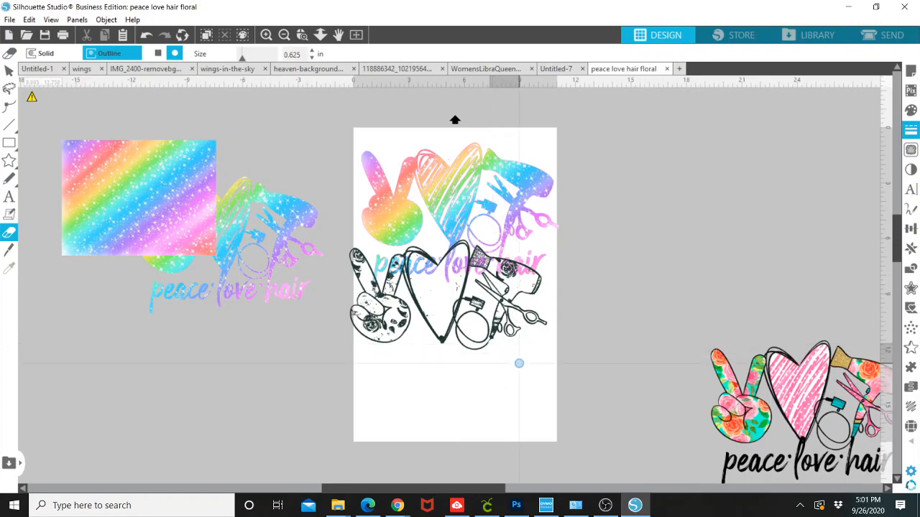
left_click(518, 373)
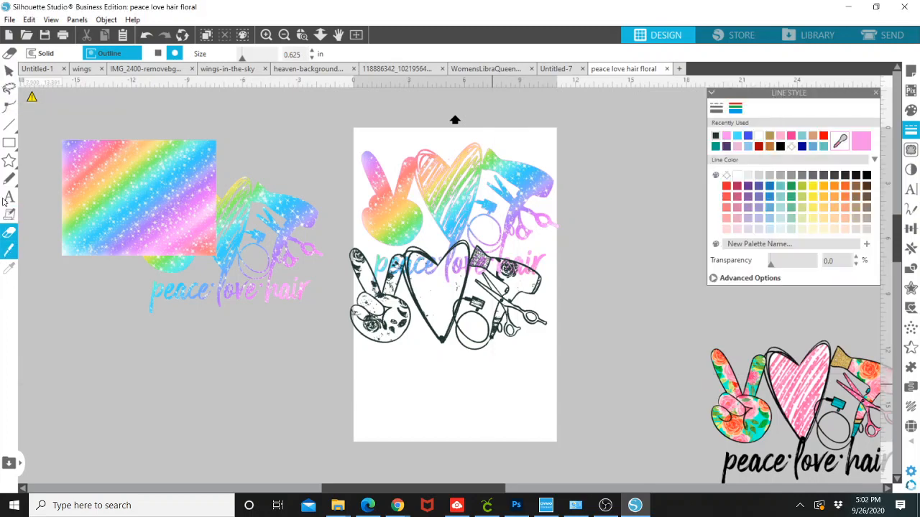
left_click(8, 71)
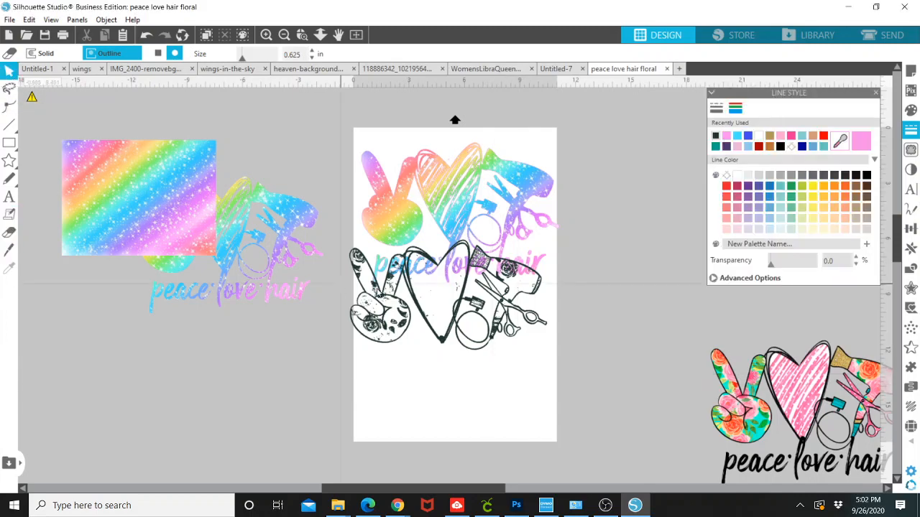
left_click(418, 247)
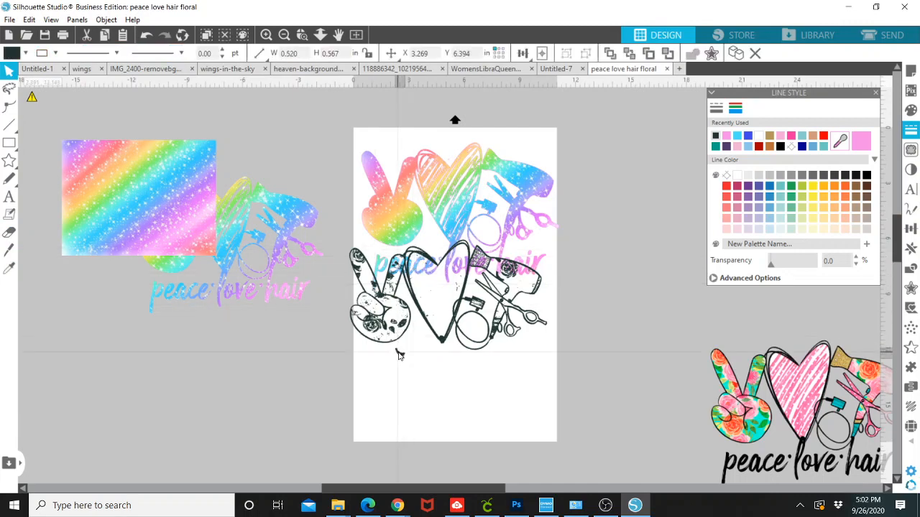
left_click(142, 38)
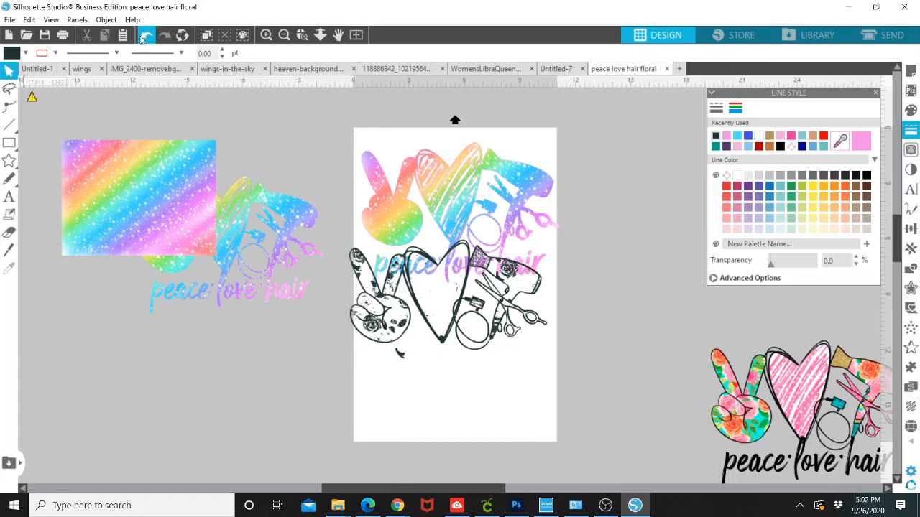
left_click(142, 38)
left_click(142, 37)
Move the rainbow design up the page so it no longer overlaps the black outline.
left_click(392, 347)
left_click_drag(357, 310, 363, 312)
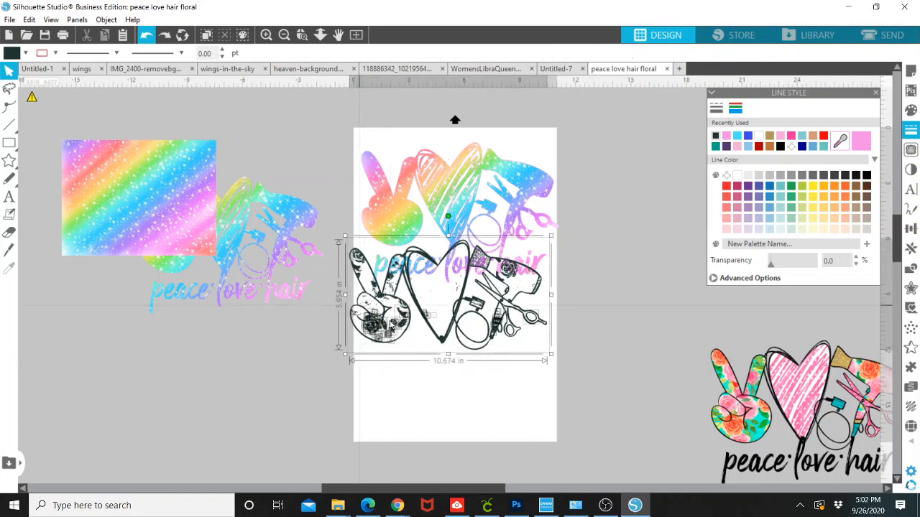
left_click_drag(550, 380, 341, 296)
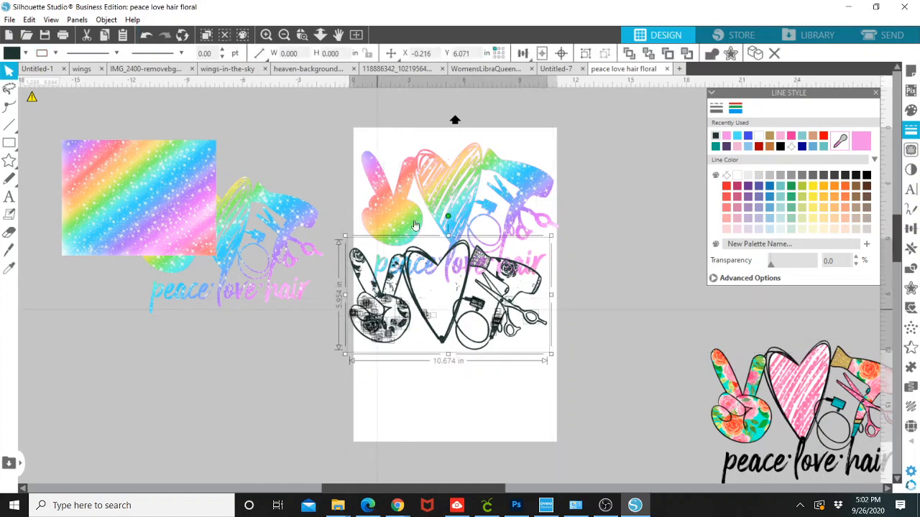
left_click(413, 174)
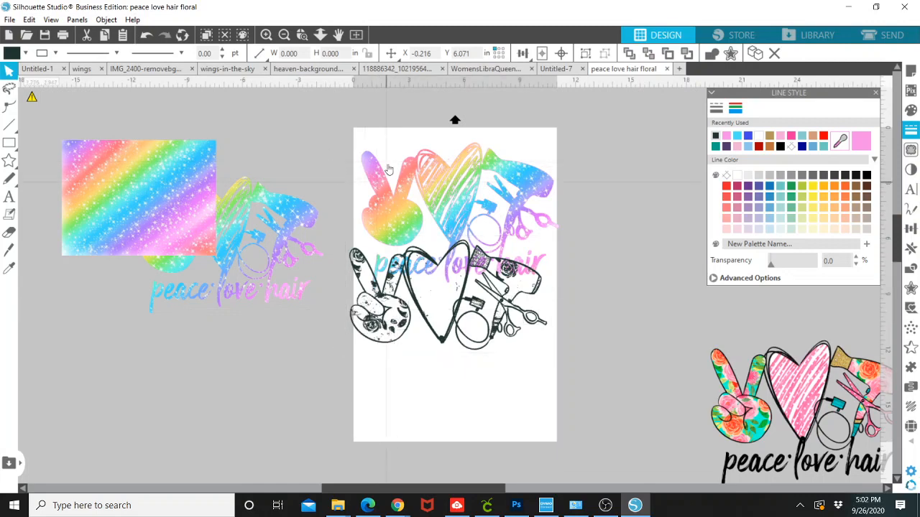
left_click_drag(385, 146, 384, 140)
left_click(582, 384)
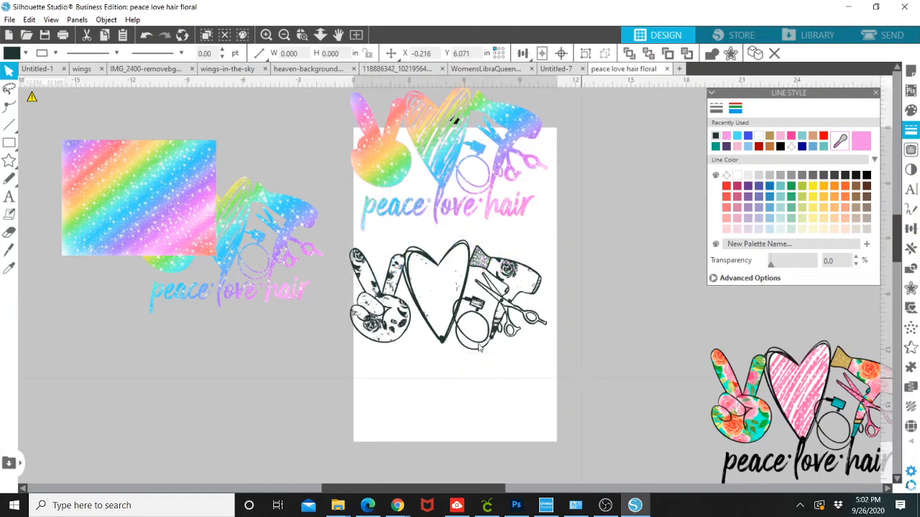
Select all the pieces of the black detail outline and duplicate them.
left_click(359, 283)
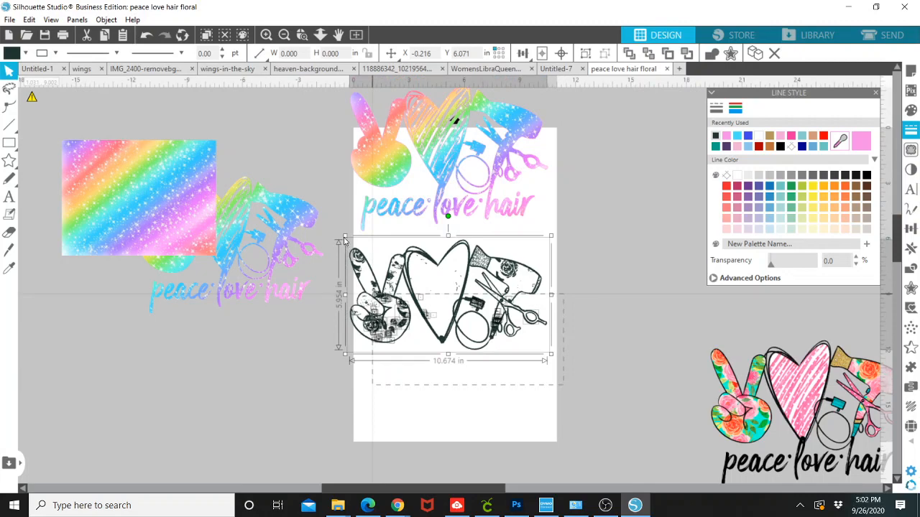
left_click_drag(341, 236, 335, 243)
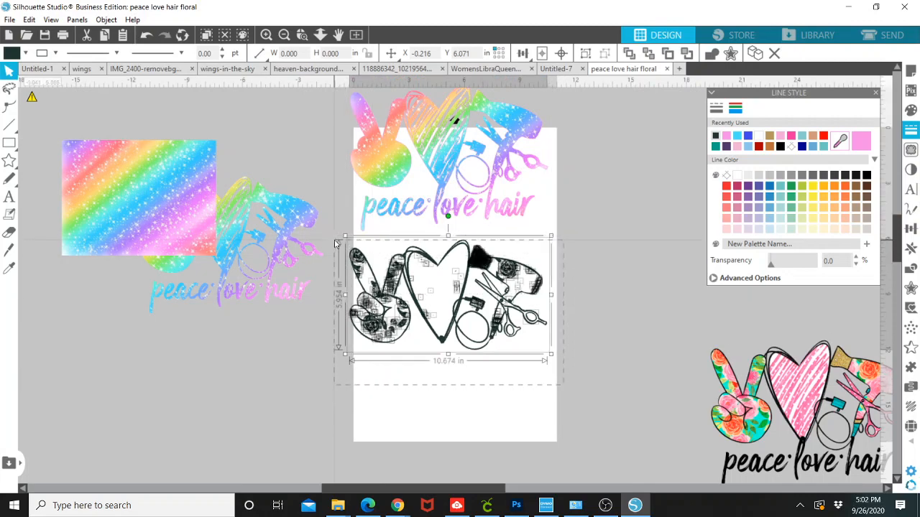
right_click(397, 286)
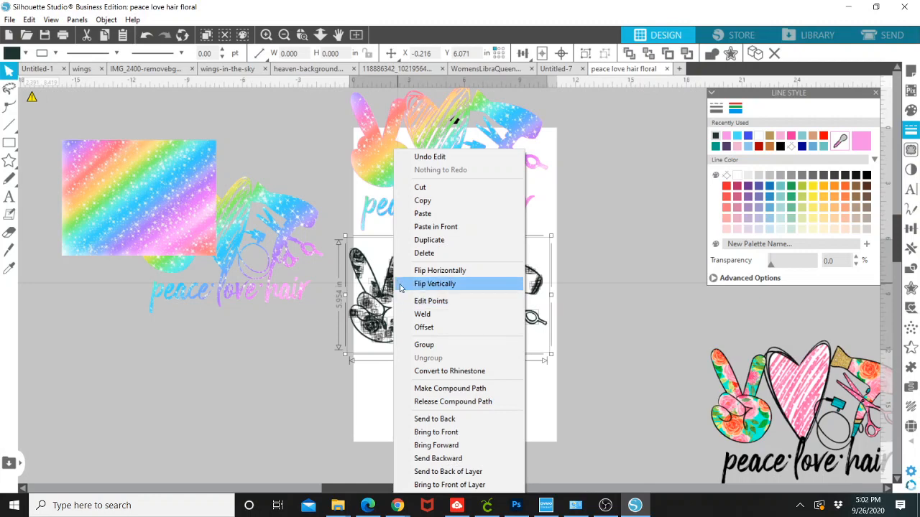
left_click(429, 240)
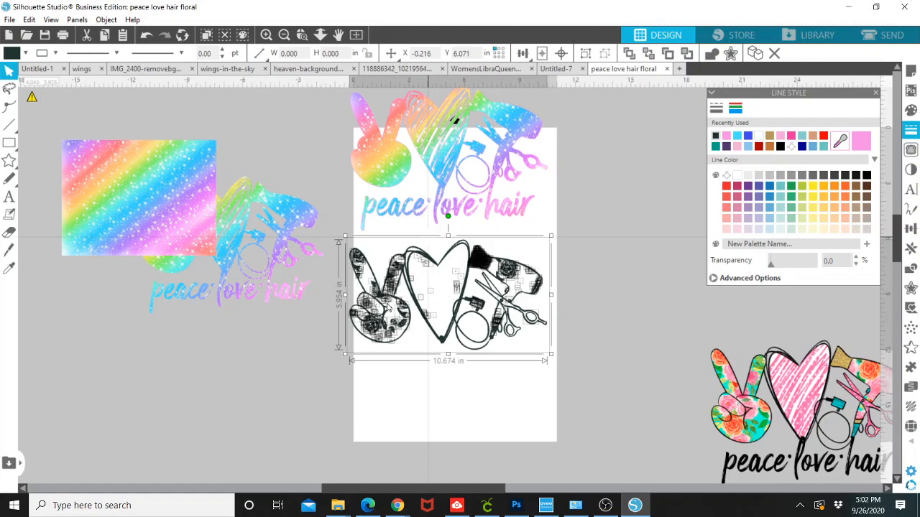
left_click(605, 505)
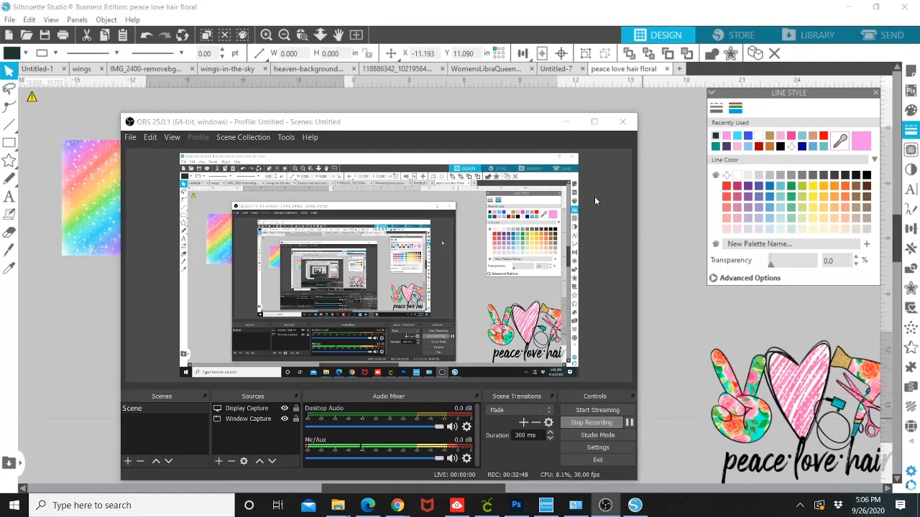
key("alt+Tab")
left_click(410, 384)
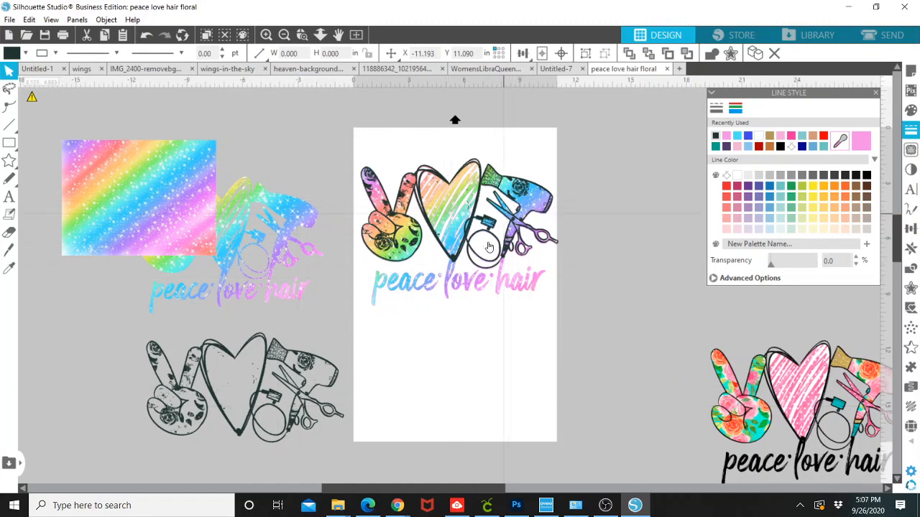
Pull the main line work of the spare outline onto the page and delete the loose specks and floral fragments left behind.
left_click(458, 269)
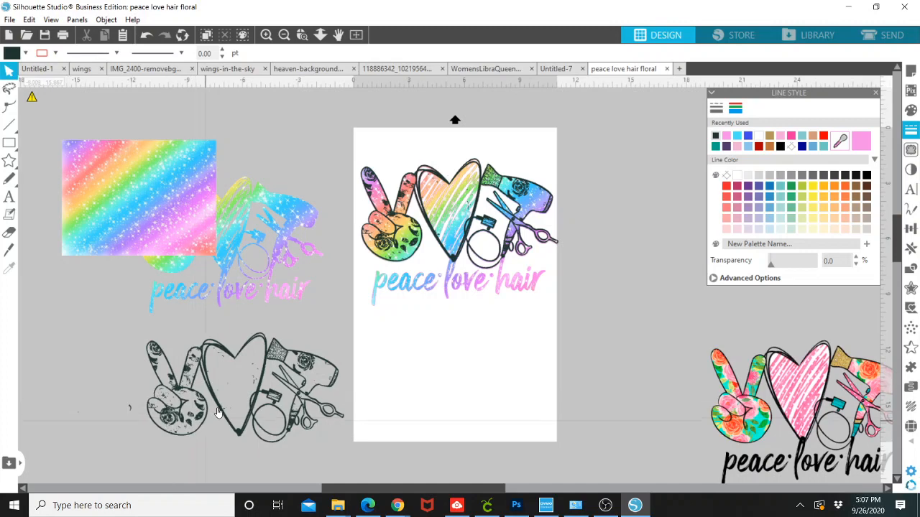
left_click_drag(274, 424, 514, 407)
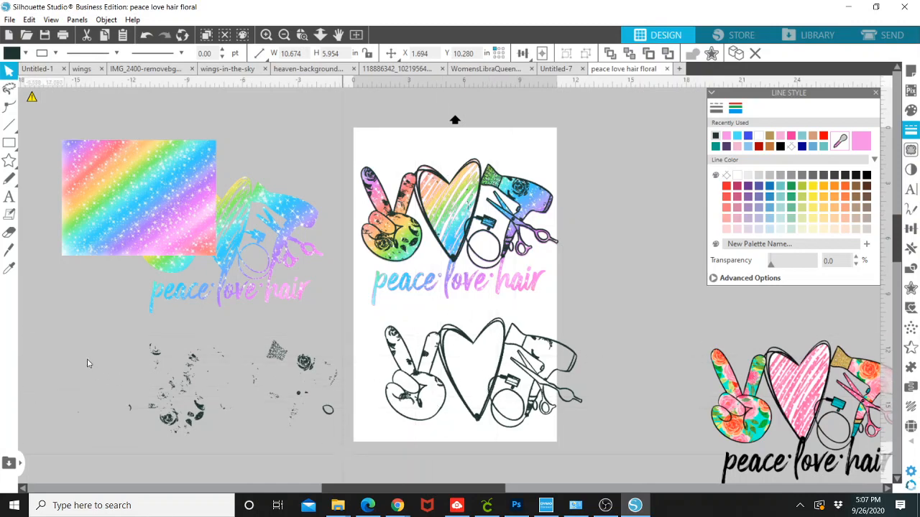
left_click_drag(88, 363, 69, 329)
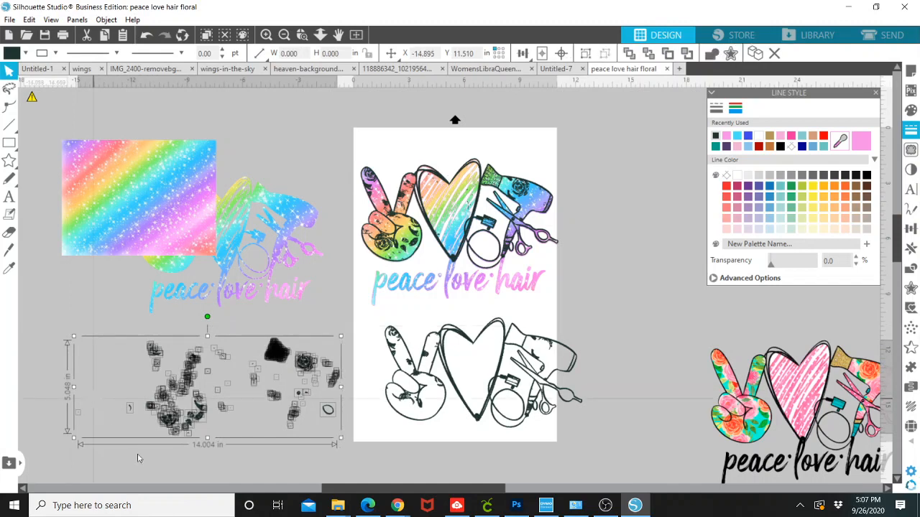
key("Delete")
Move the cleaned outline off the page below the spare rainbow design, and delete the rainbow glitter rectangle.
left_click(535, 394)
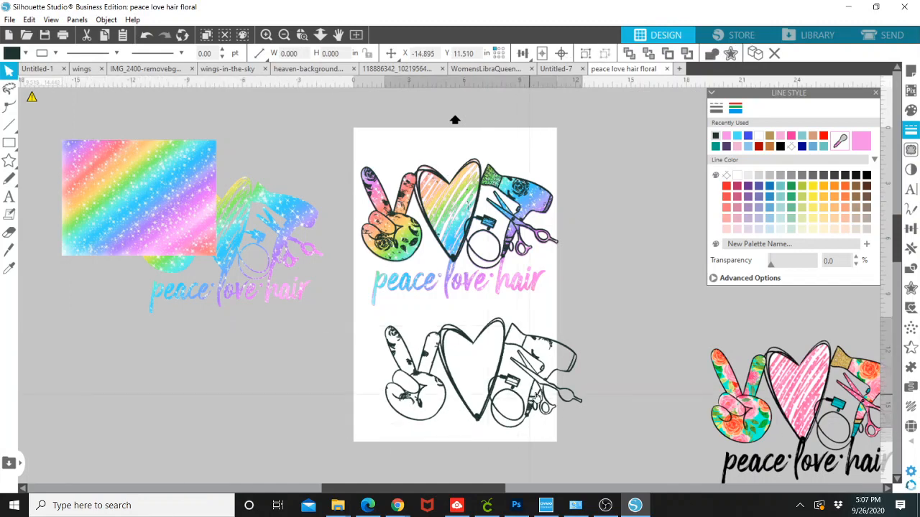
left_click_drag(535, 395, 394, 406)
left_click_drag(269, 420, 215, 429)
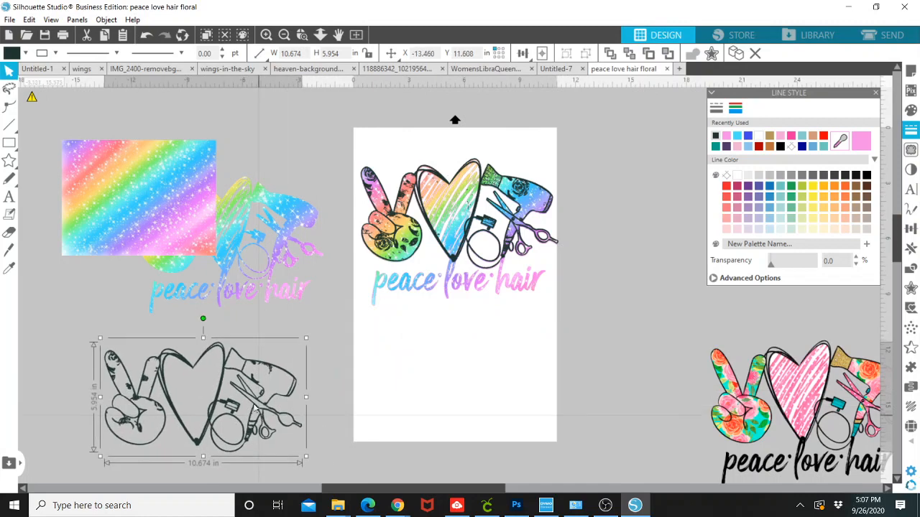
left_click(148, 183)
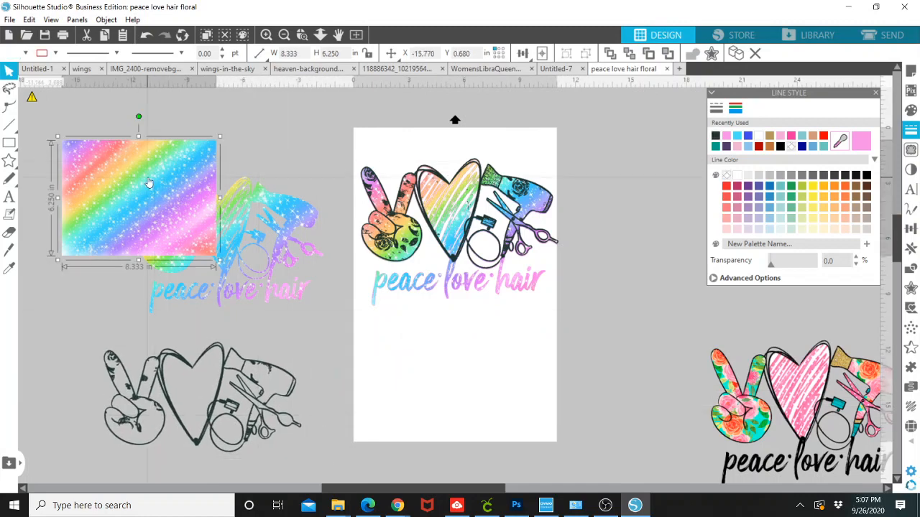
key("Delete")
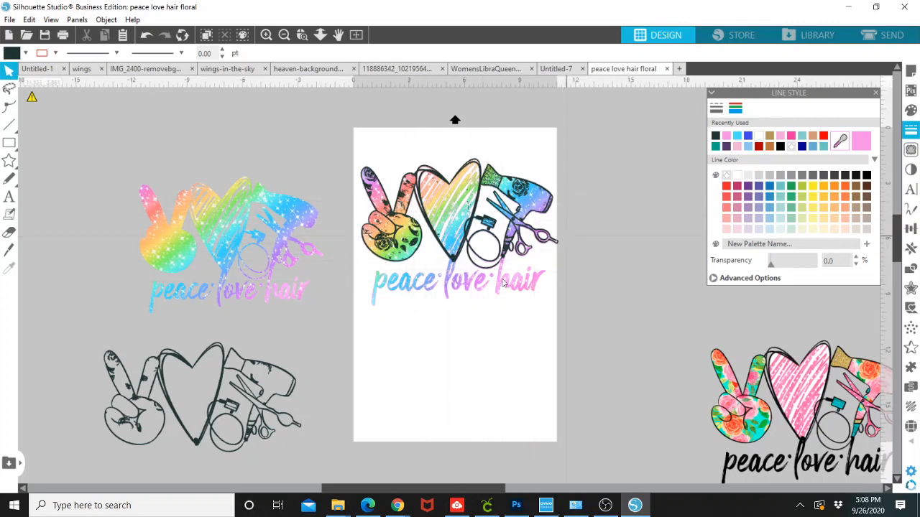
Select the whole outlined rainbow design and shift it slightly so it fits within the page width.
left_click(478, 295)
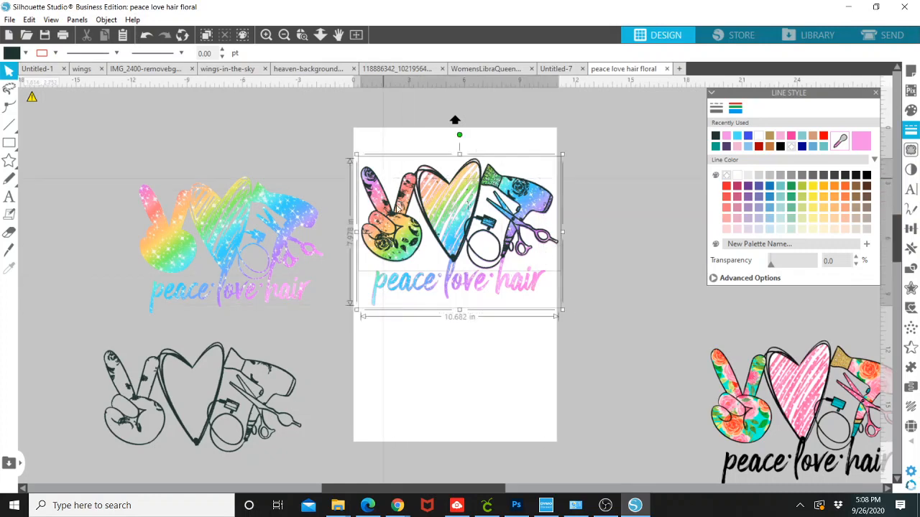
left_click_drag(393, 215, 390, 217)
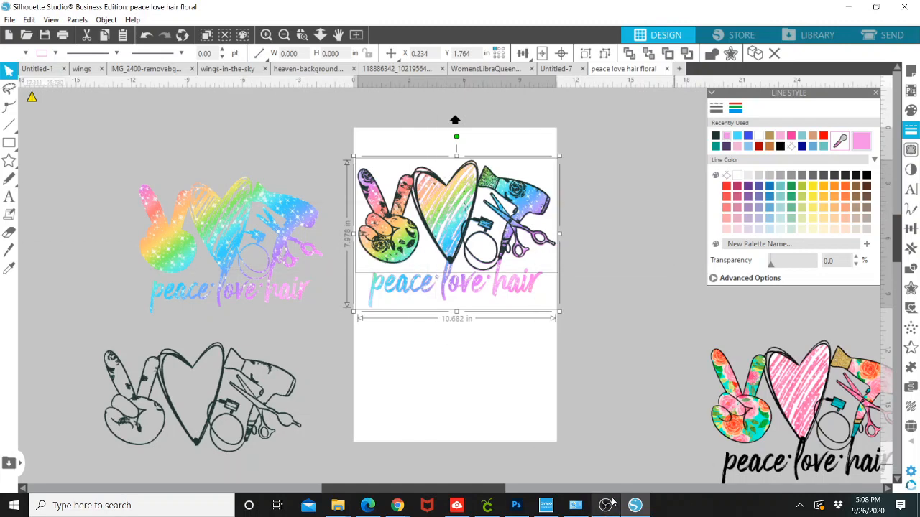
mouse_move(605, 505)
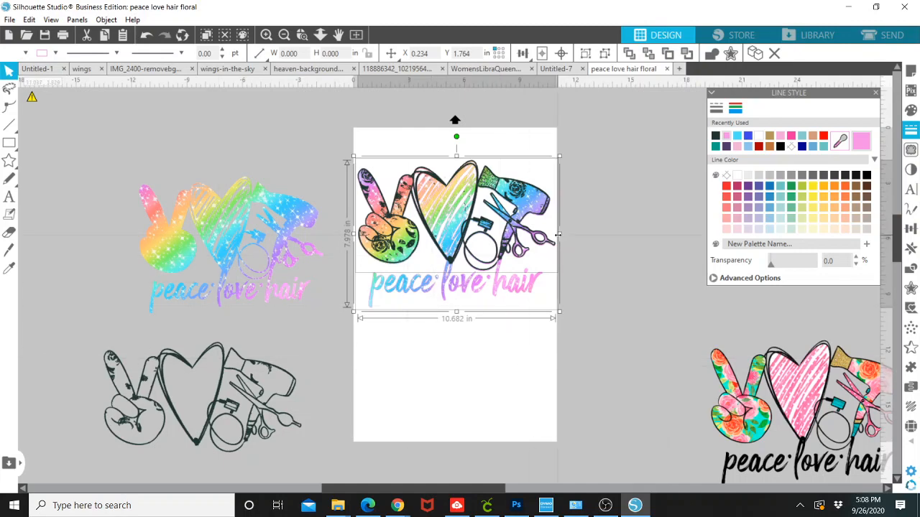
left_click(605, 505)
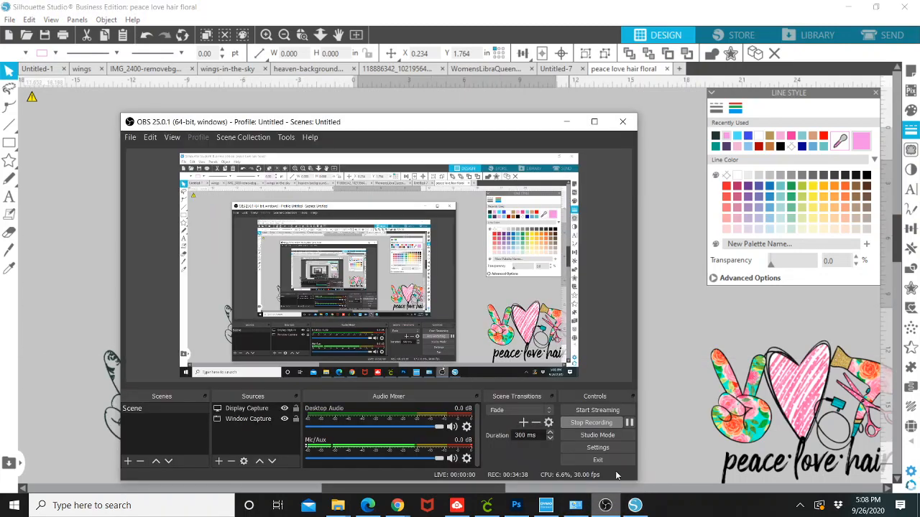